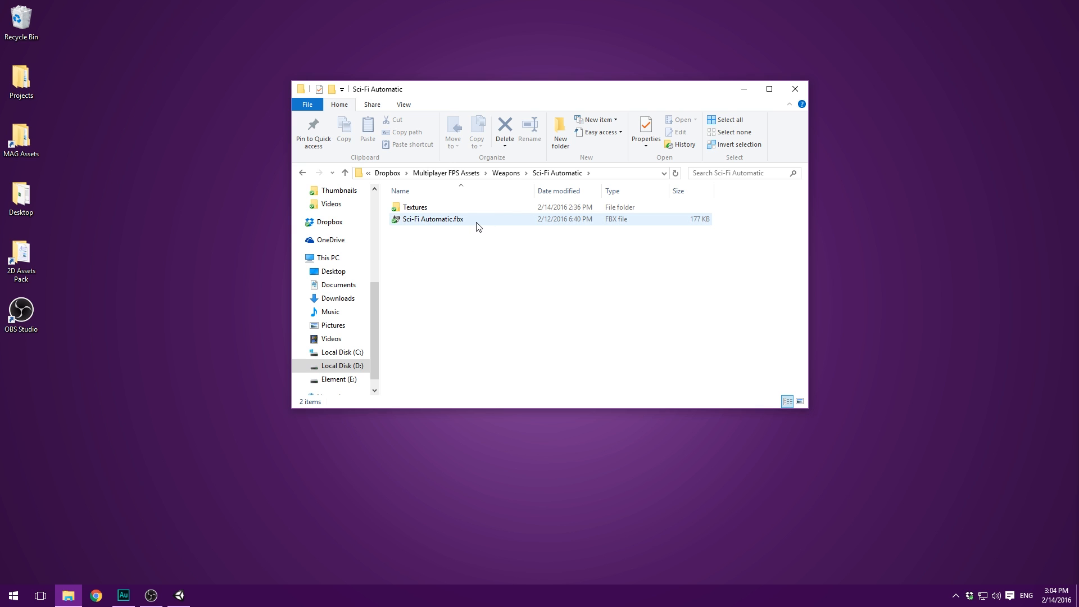
# Step: Check the weapon's Textures folder, then import the Sci-Fi Automatic folder into the Assets of the Unity project
pyautogui.doubleClick(412, 210)
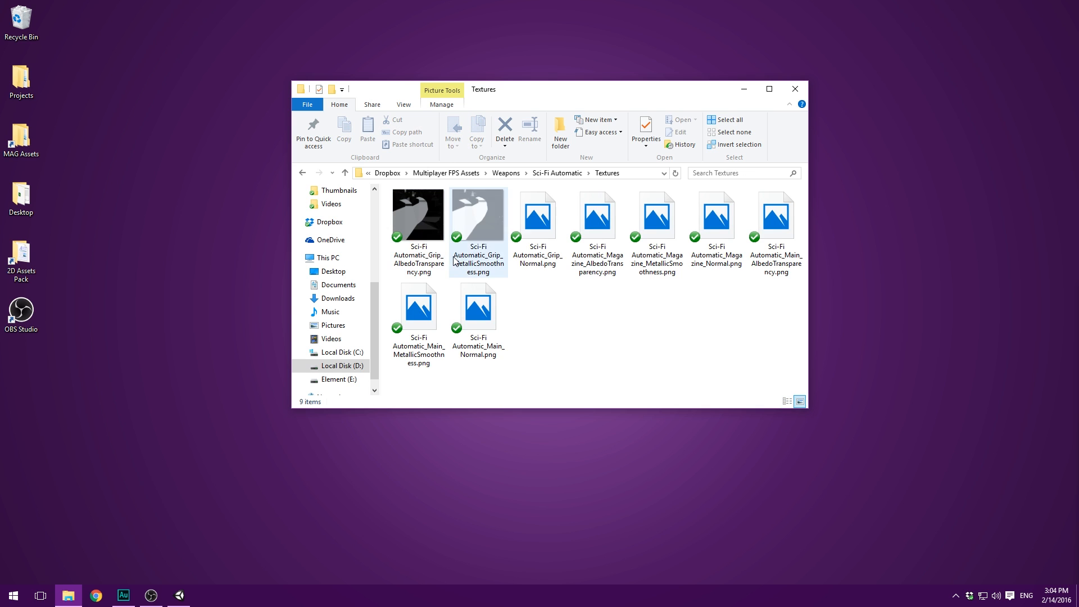
pyautogui.press('BackSpace')
pyautogui.press('BackSpace')
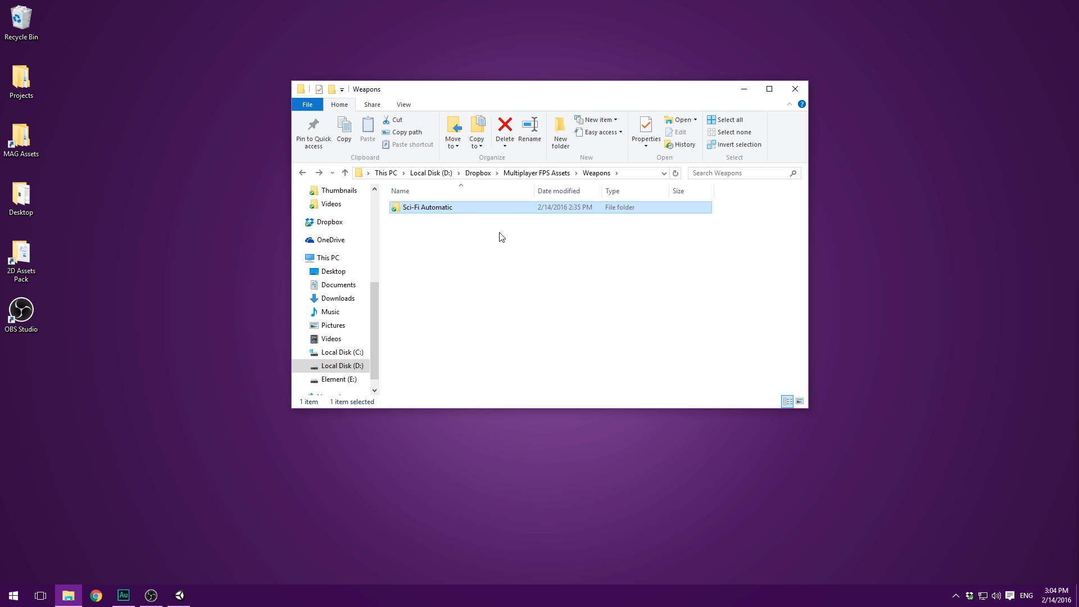
pyautogui.moveTo(459, 215); pyautogui.dragTo(390, 515)
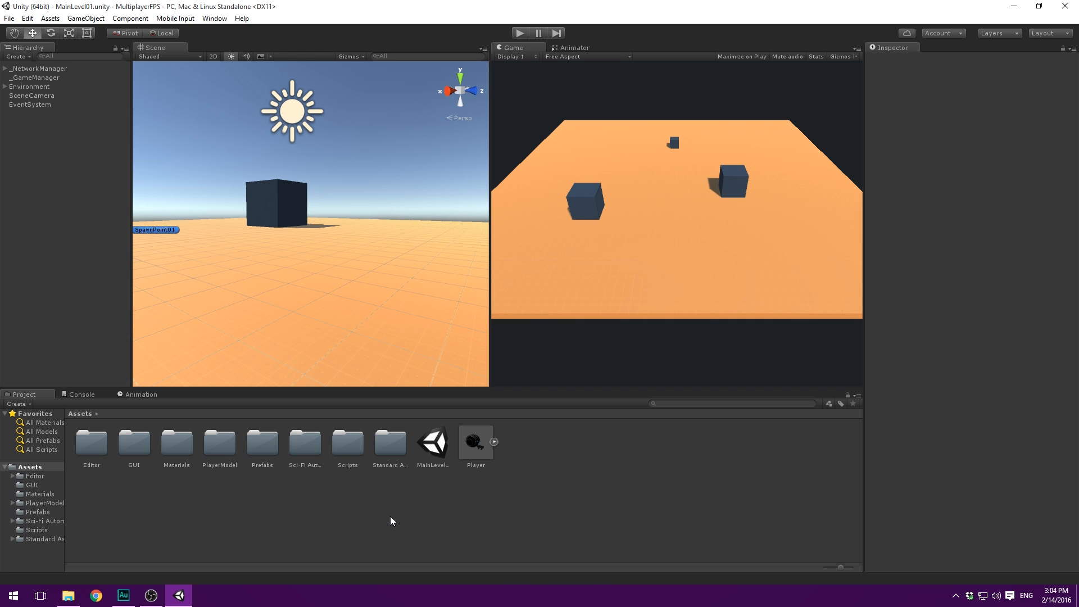
# Step: Create a new folder named Models in the project's Assets
pyautogui.click(300, 445)
pyautogui.rightClick(205, 494)
pyautogui.moveTo(233, 290)
pyautogui.click(385, 290)
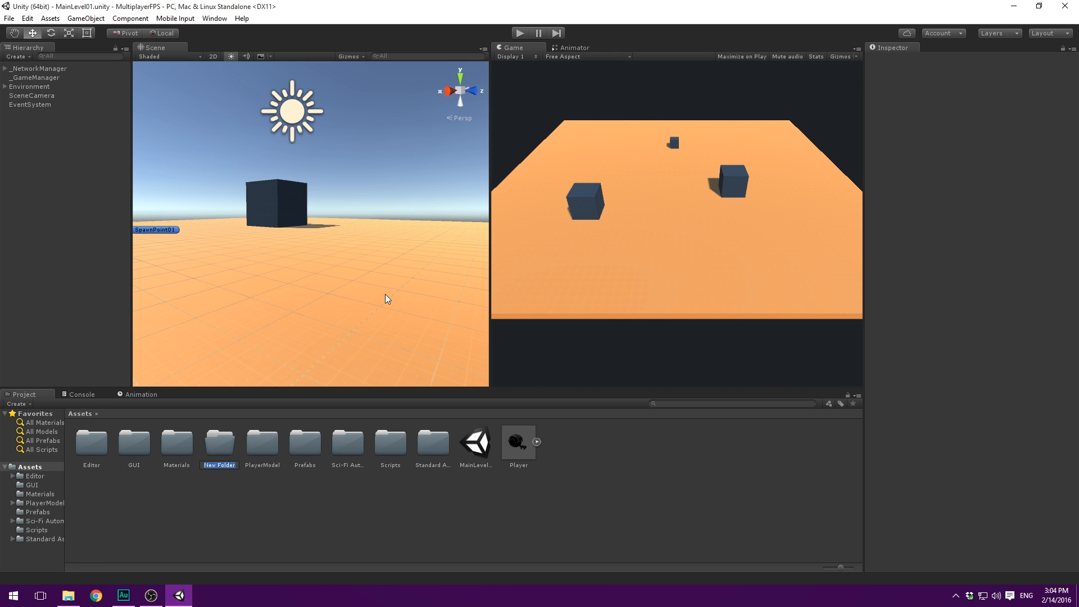
pyautogui.write('Models')
pyautogui.press('Return')
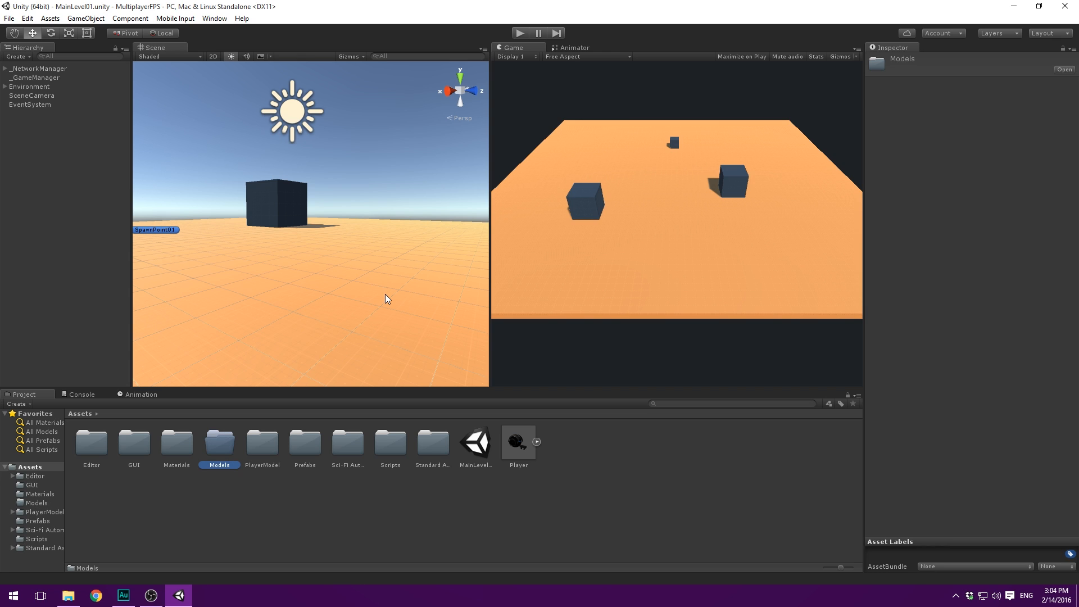
# Step: Move the Sci-Fi Automatic folder into Models, check its contents and return to the Assets root
pyautogui.click(356, 449)
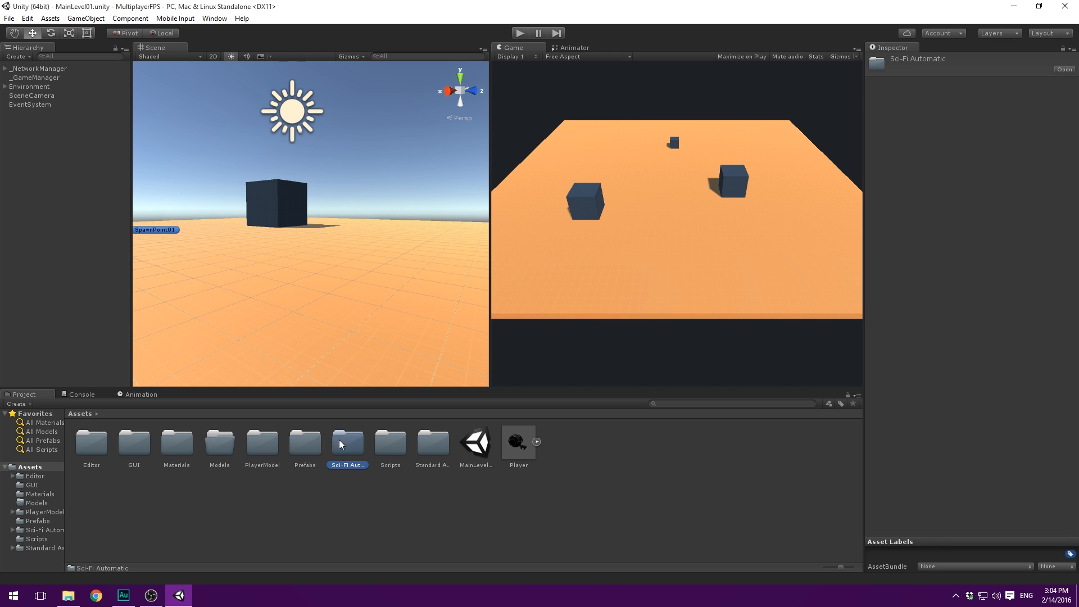
pyautogui.moveTo(238, 454); pyautogui.dragTo(227, 449)
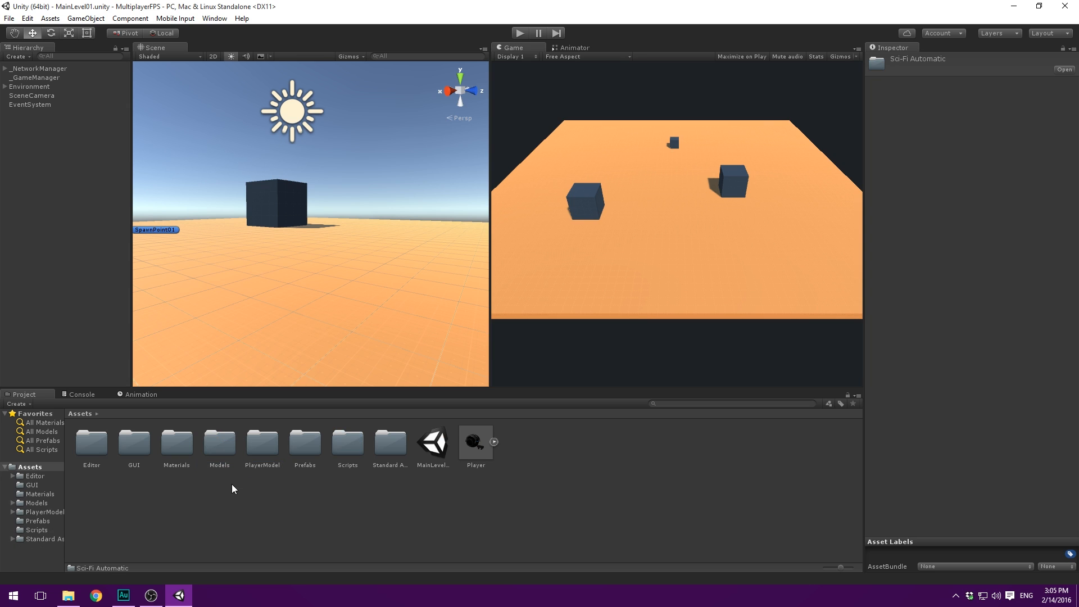
pyautogui.doubleClick(218, 452)
pyautogui.click(101, 452)
pyautogui.doubleClick(91, 442)
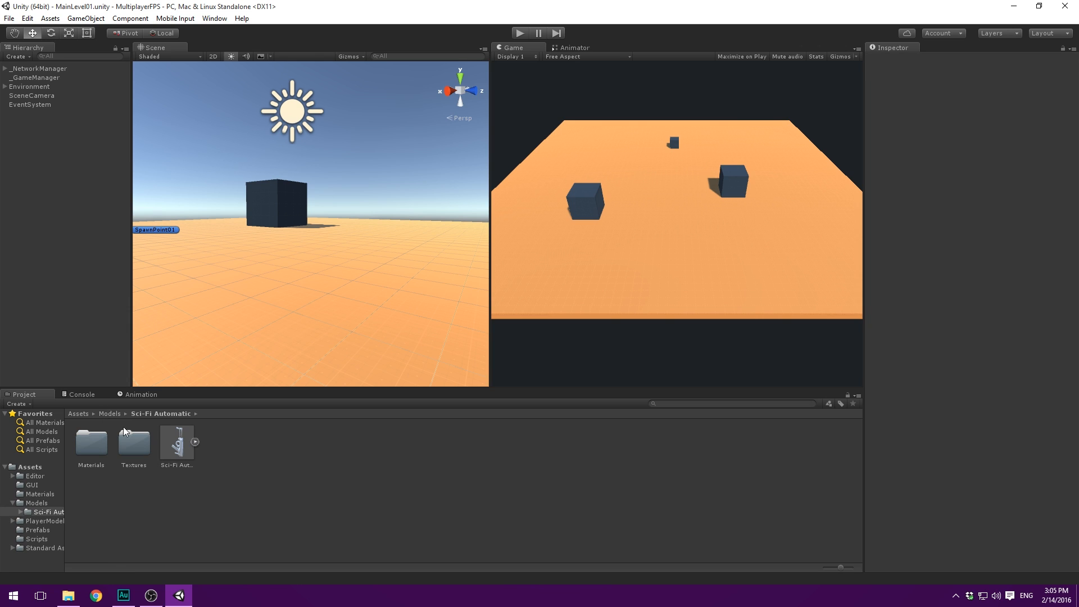
pyautogui.click(78, 413)
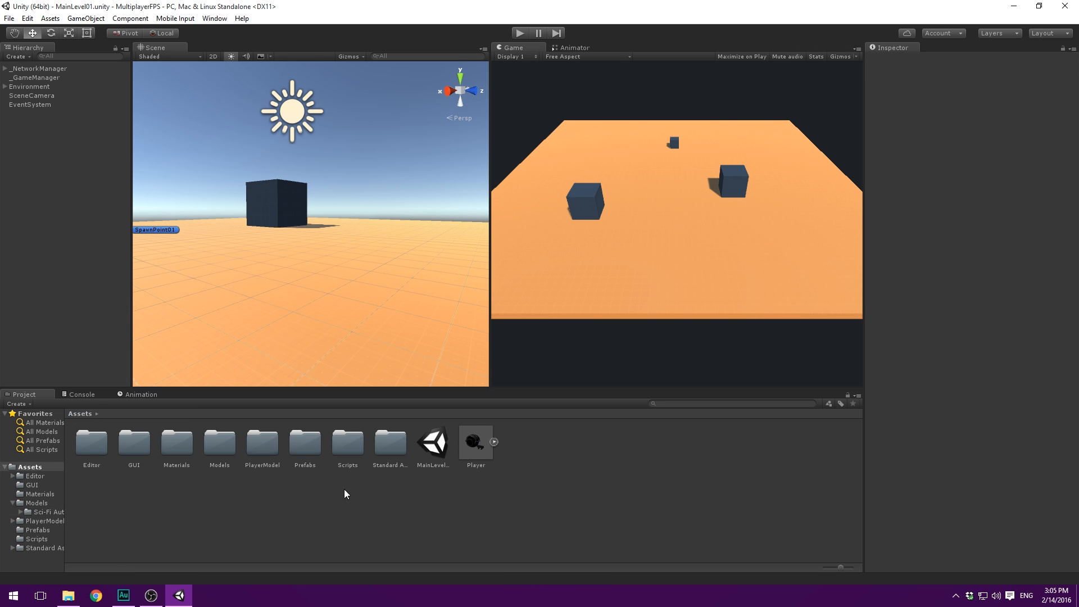
# Step: Add the Player prefab to the scene hierarchy and expand its Sphere Collider component
pyautogui.click(474, 443)
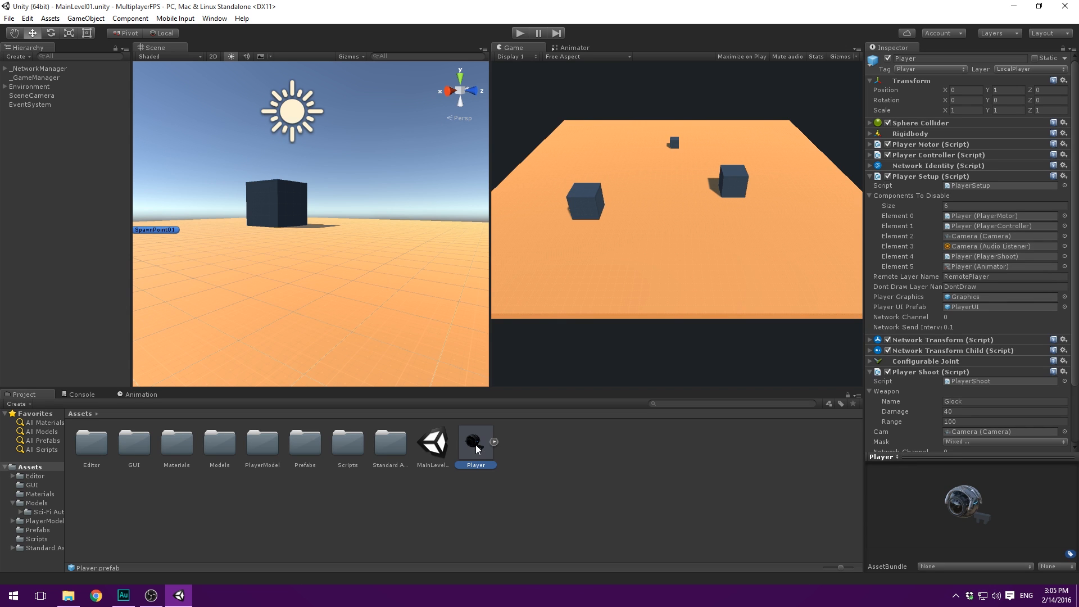
pyautogui.moveTo(82, 181); pyautogui.dragTo(84, 183)
pyautogui.keyDown('alt'); pyautogui.moveTo(323, 225); pyautogui.dragTo(450, 252); pyautogui.keyUp('alt')
pyautogui.moveTo(417, 226); pyautogui.dragTo(314, 230, button='middle')
pyautogui.keyDown('alt'); pyautogui.moveTo(315, 231); pyautogui.dragTo(332, 159); pyautogui.keyUp('alt')
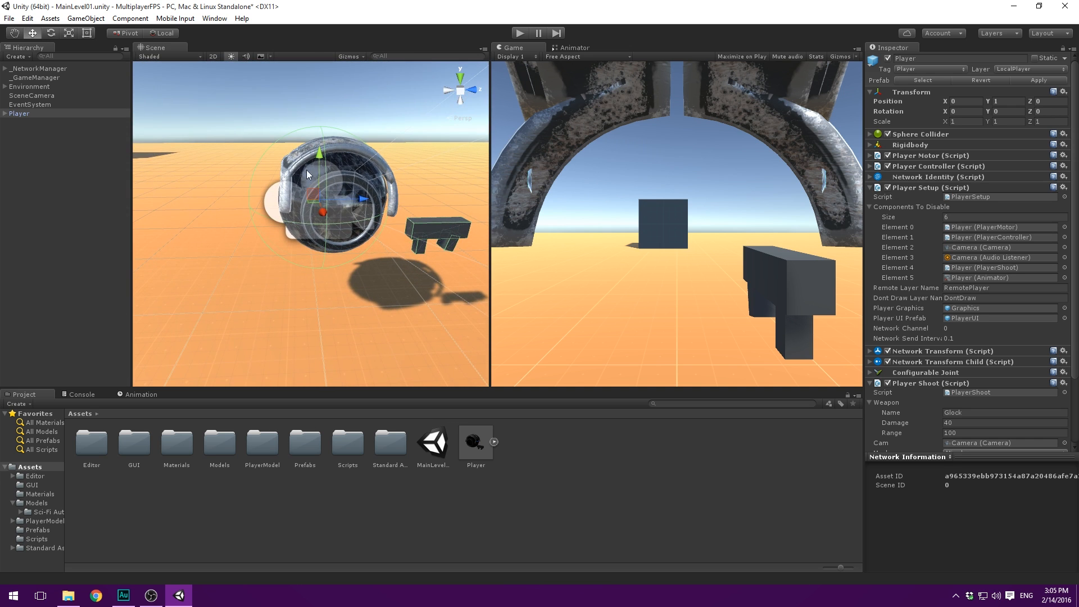
pyautogui.click(929, 138)
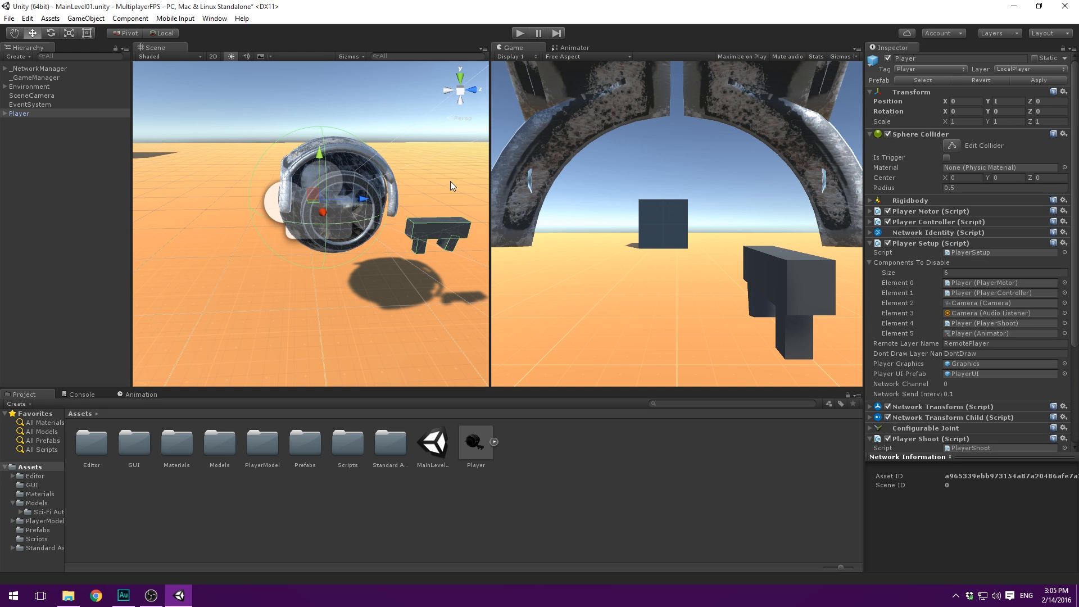
pyautogui.keyDown('alt'); pyautogui.moveTo(452, 161); pyautogui.dragTo(235, 132); pyautogui.keyUp('alt')
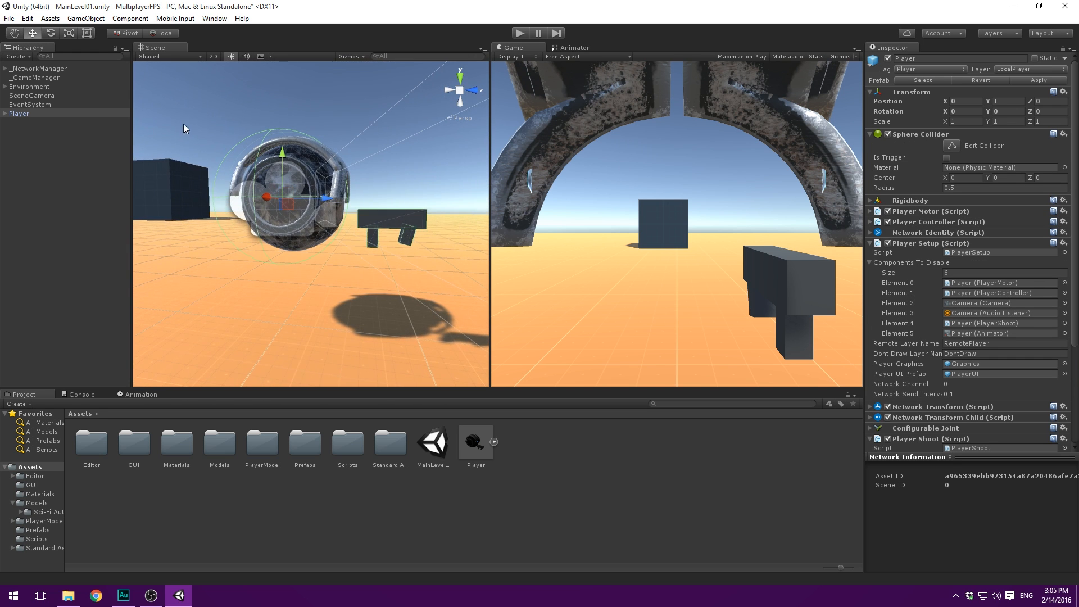
# Step: Shift the PlayerModel under the Player's Graphics object along Z to about -0.08
pyautogui.click(5, 114)
pyautogui.click(12, 132)
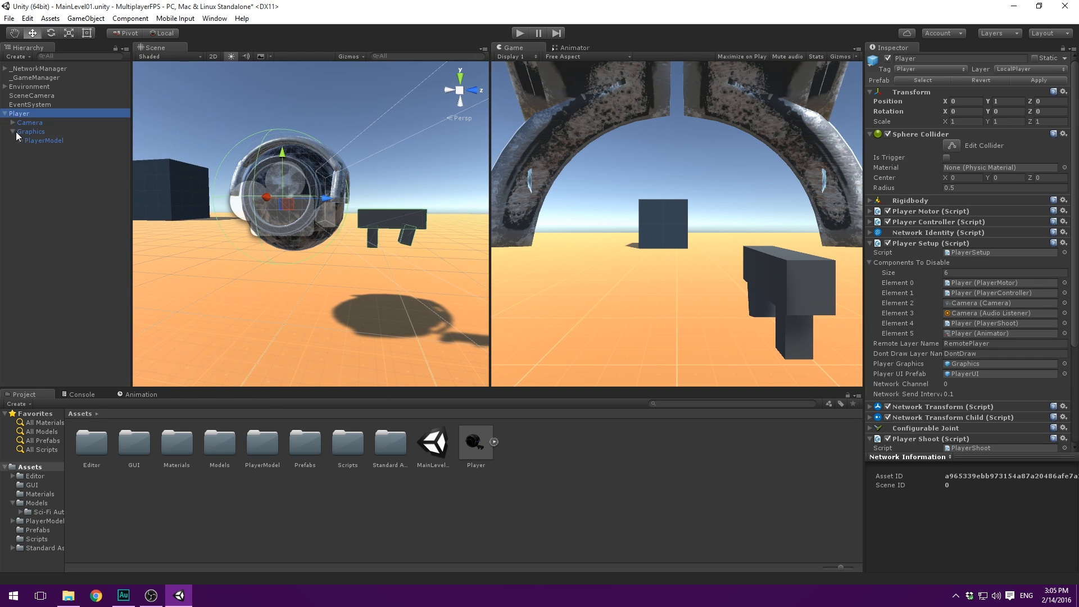
pyautogui.click(34, 140)
pyautogui.keyDown('alt'); pyautogui.moveTo(324, 179); pyautogui.dragTo(349, 224); pyautogui.keyUp('alt')
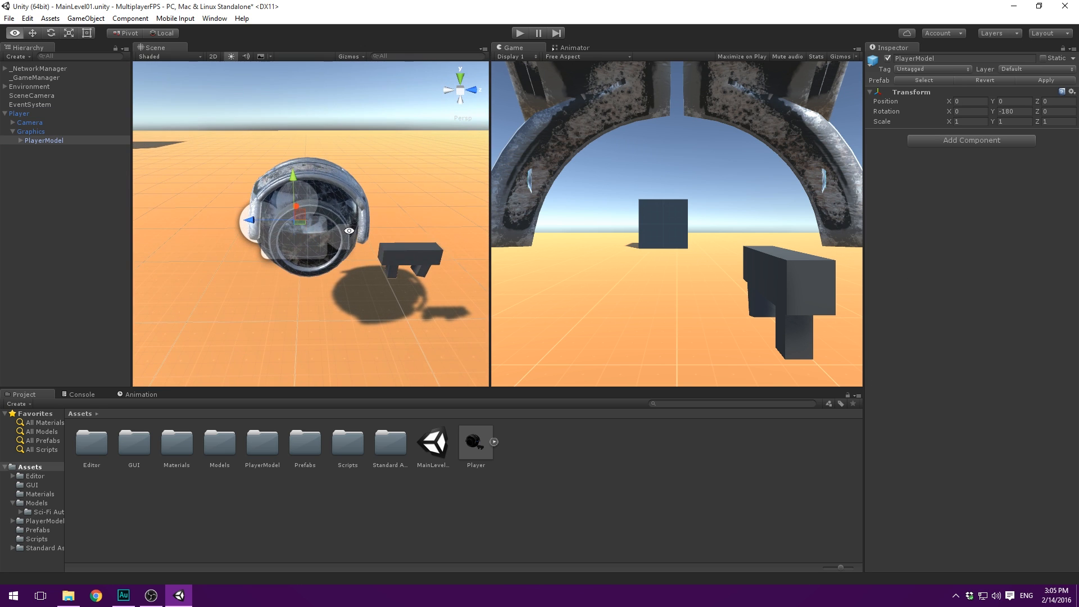
pyautogui.moveTo(253, 219); pyautogui.dragTo(240, 220)
pyautogui.click(48, 140)
pyautogui.click(35, 114)
pyautogui.keyDown('alt'); pyautogui.moveTo(214, 168); pyautogui.dragTo(314, 133); pyautogui.keyUp('alt')
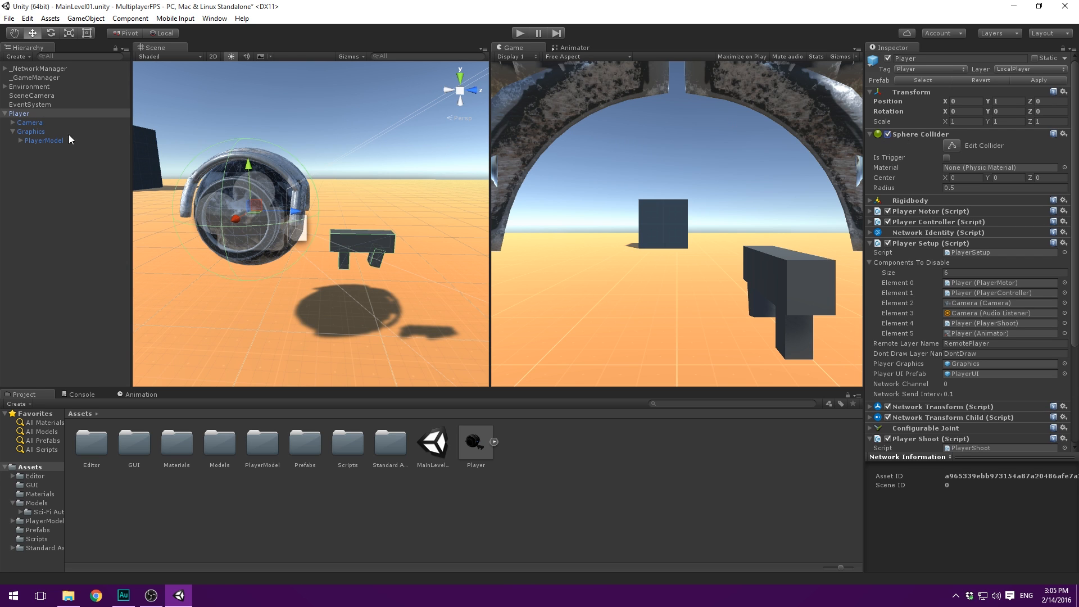
pyautogui.click(31, 132)
pyautogui.click(44, 140)
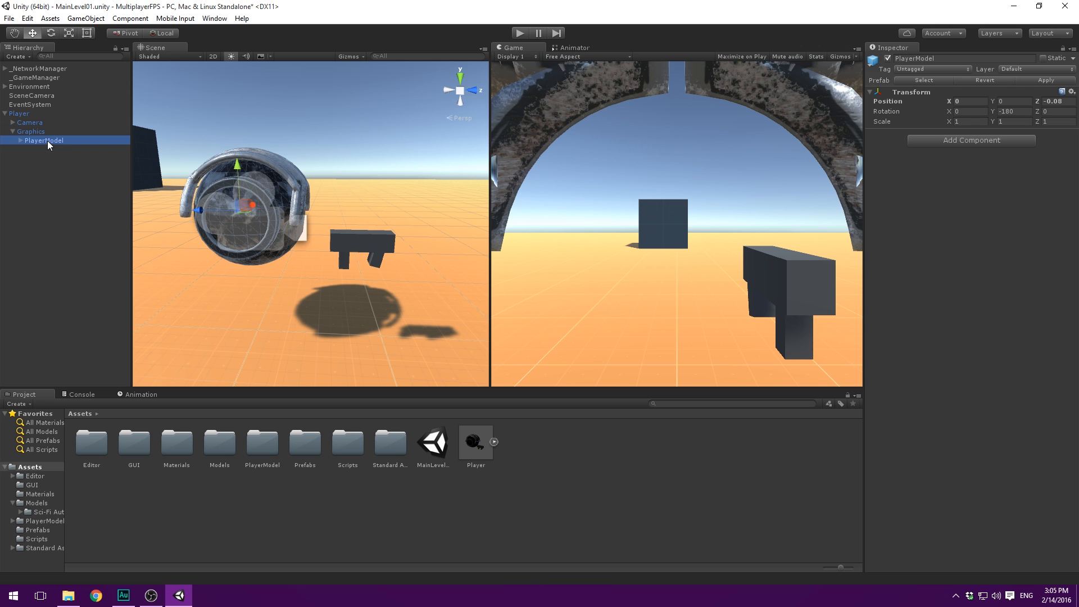
pyautogui.press('f')
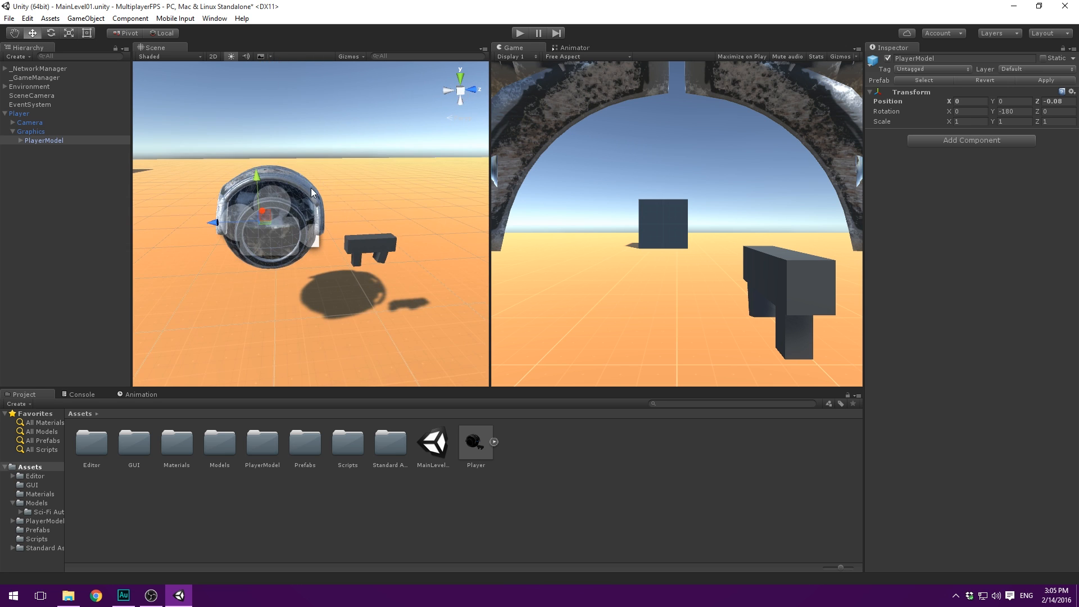
# Step: Create an empty child object named WeaponHolder under the Player's Camera
pyautogui.click(12, 135)
pyautogui.click(12, 132)
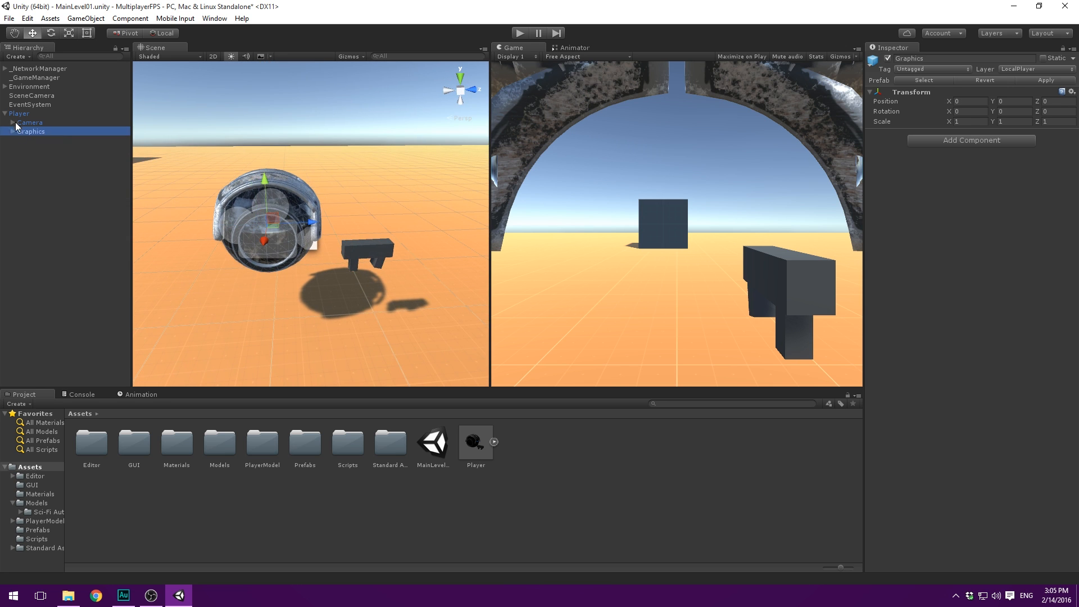
pyautogui.click(13, 123)
pyautogui.click(31, 132)
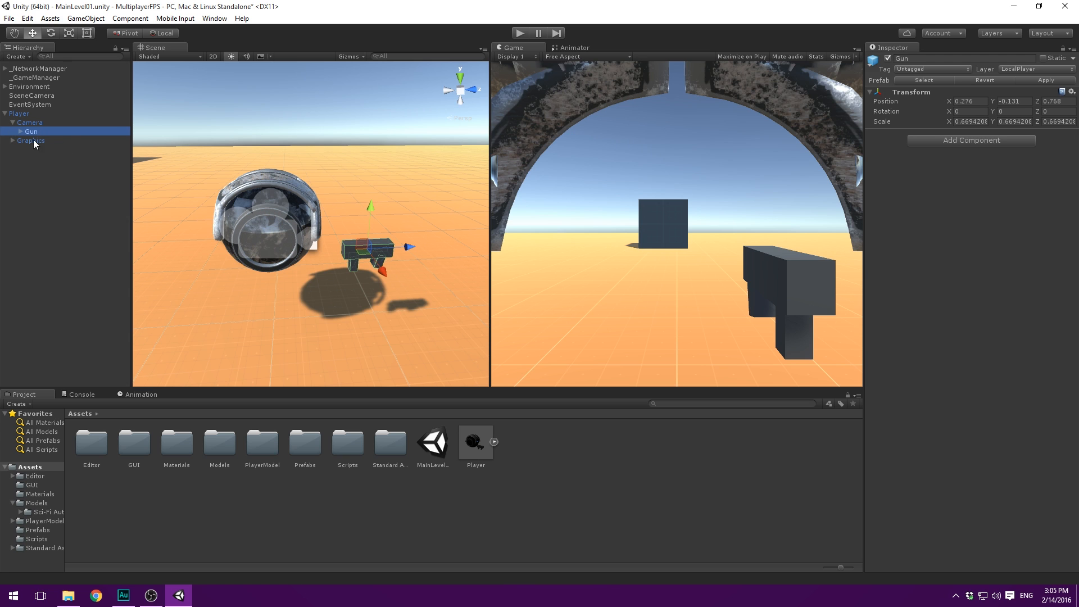
pyautogui.rightClick(35, 121)
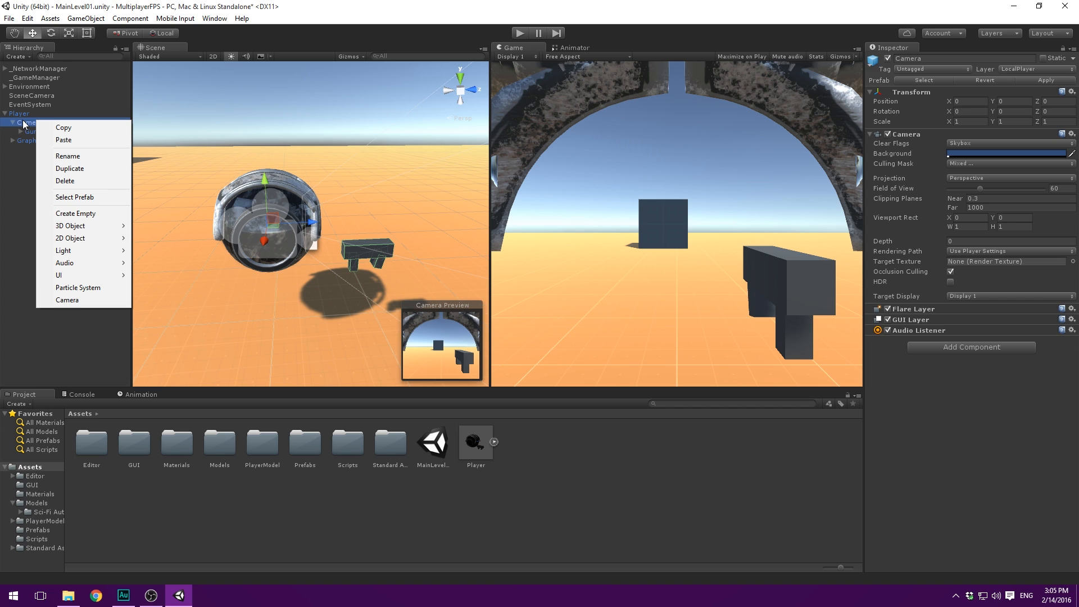
pyautogui.click(74, 213)
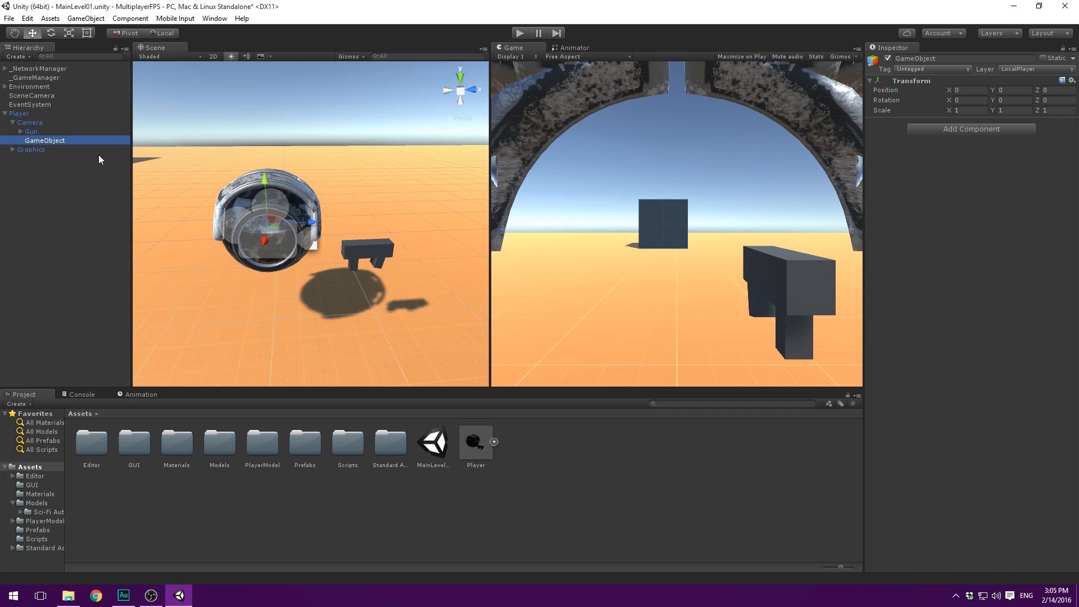
pyautogui.write('Wea')
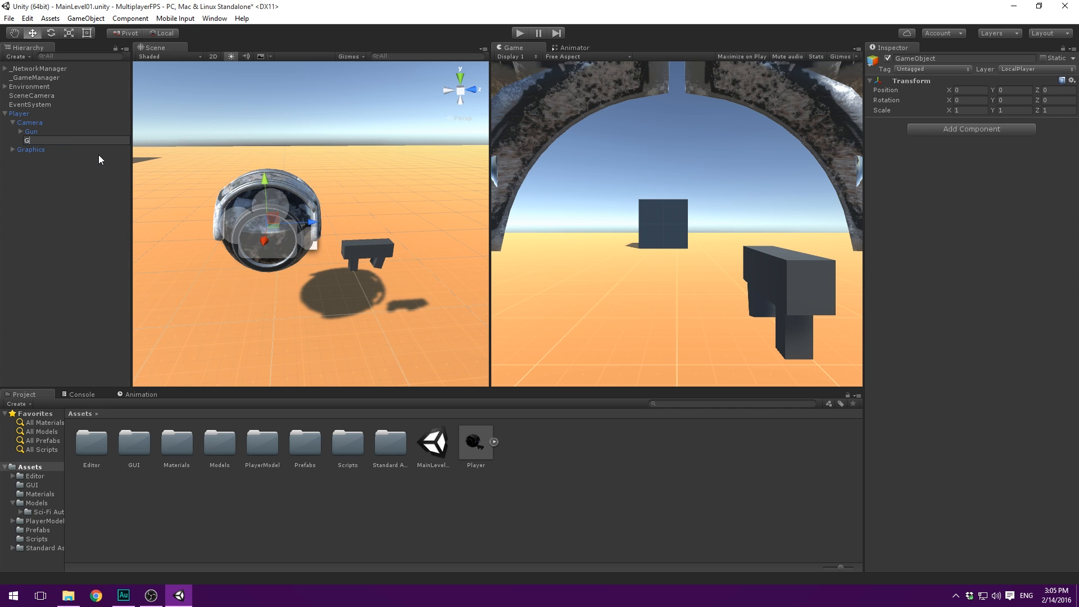
pyautogui.write('ponHolder')
pyautogui.press('Return')
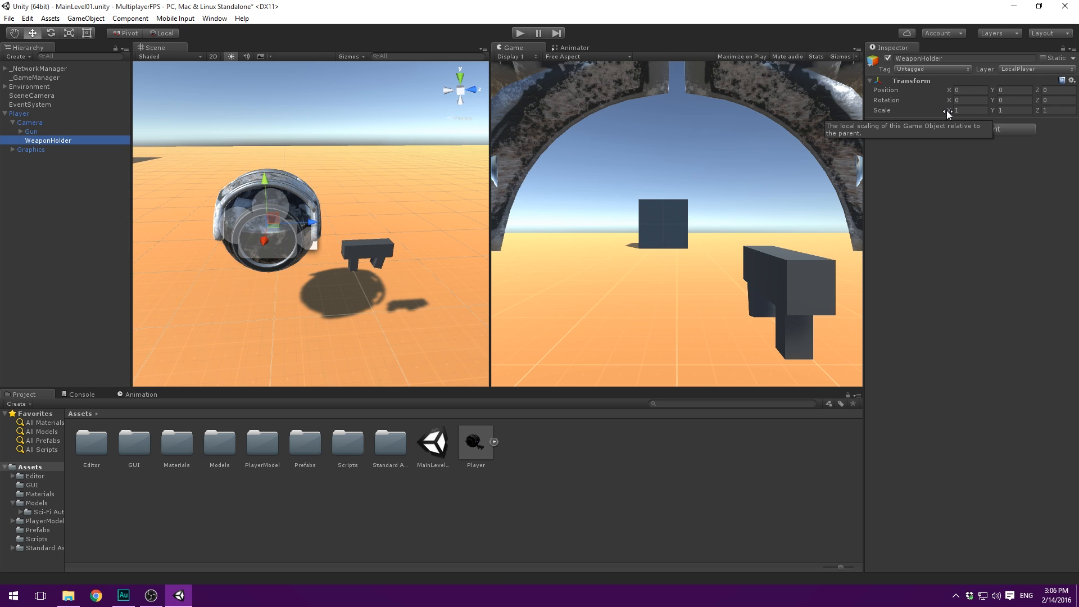
# Step: Add the Sci-Fi Automatic model from its Models subfolder as a child of WeaponHolder
pyautogui.click(32, 130)
pyautogui.click(36, 136)
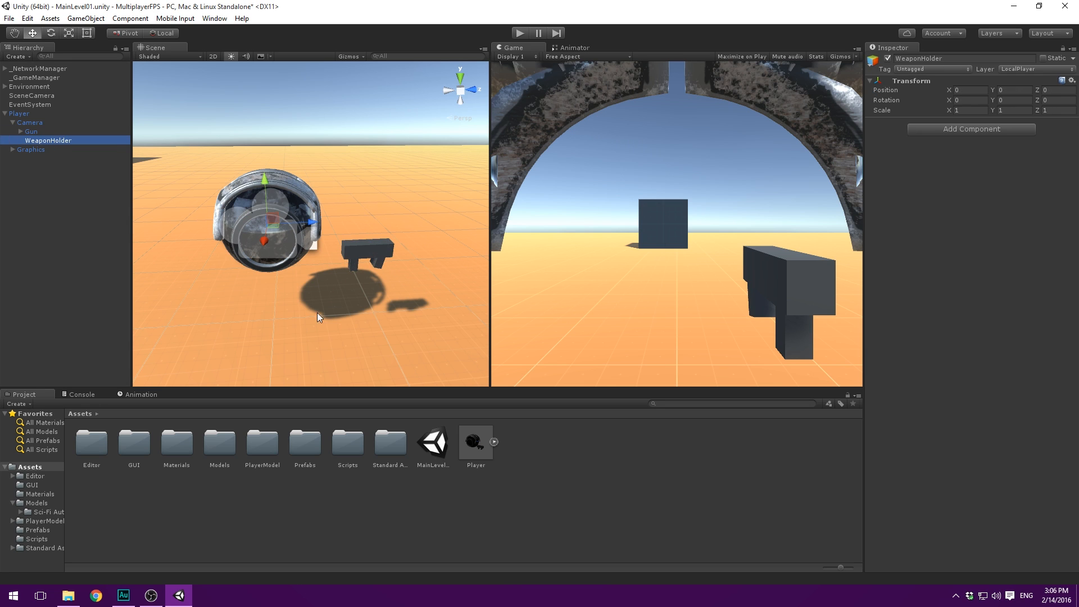
pyautogui.doubleClick(229, 443)
pyautogui.doubleClick(91, 444)
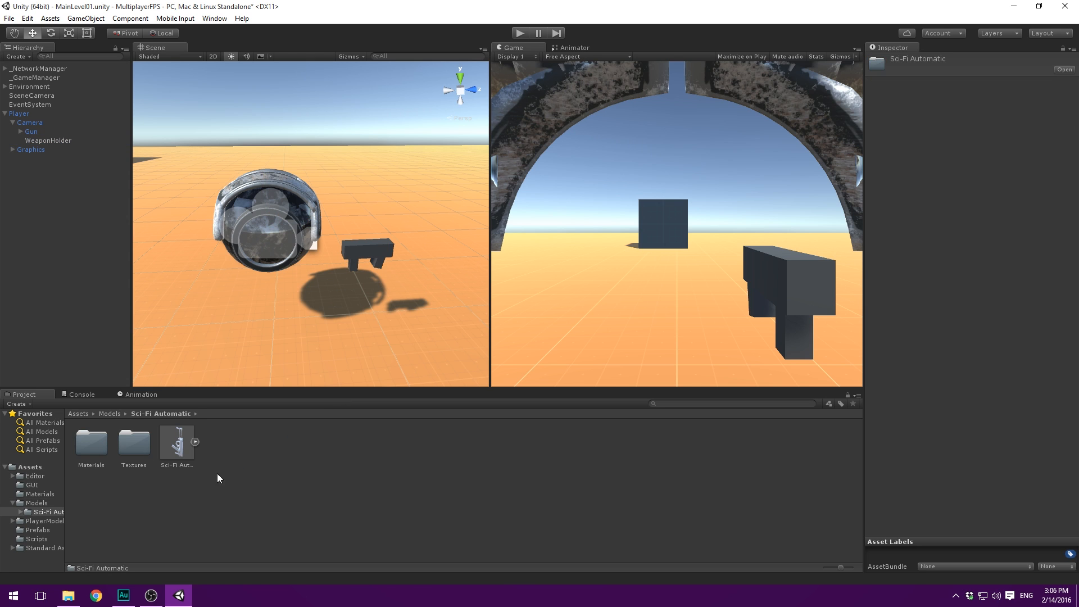
pyautogui.moveTo(176, 444); pyautogui.dragTo(49, 141)
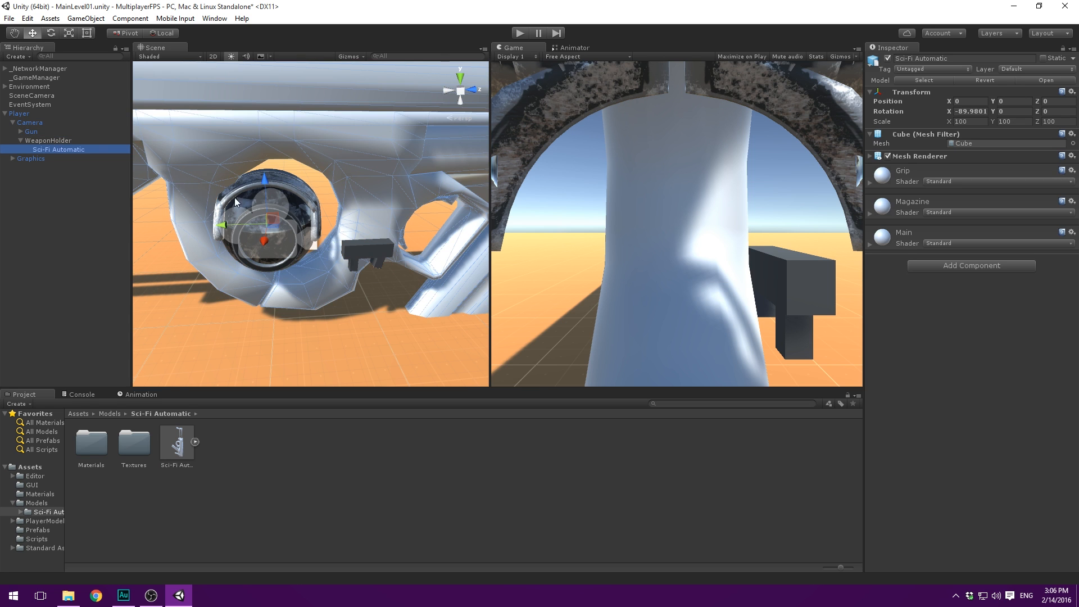
pyautogui.scroll(-10, 309, 184)
pyautogui.moveTo(319, 176)
pyautogui.keyDown('alt'); pyautogui.mouseDown()
pyautogui.moveTo(306, 182)
pyautogui.moveTo(328, 222)
pyautogui.moveTo(305, 183)
pyautogui.mouseUp(); pyautogui.keyUp('alt')
pyautogui.moveTo(304, 183); pyautogui.dragTo(322, 176, button='middle')
pyautogui.scroll(4, 341, 181)
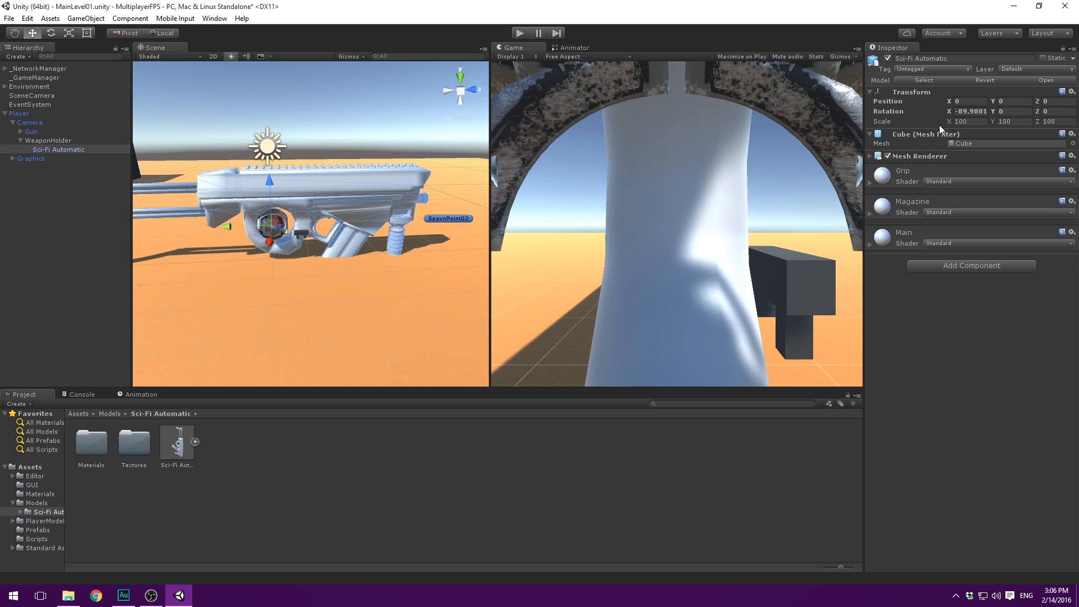
# Step: Reset the position, rotation and scale of the Sci-Fi Automatic weapon to their defaults
pyautogui.rightClick(924, 92)
pyautogui.click(936, 102)
pyautogui.press('f')
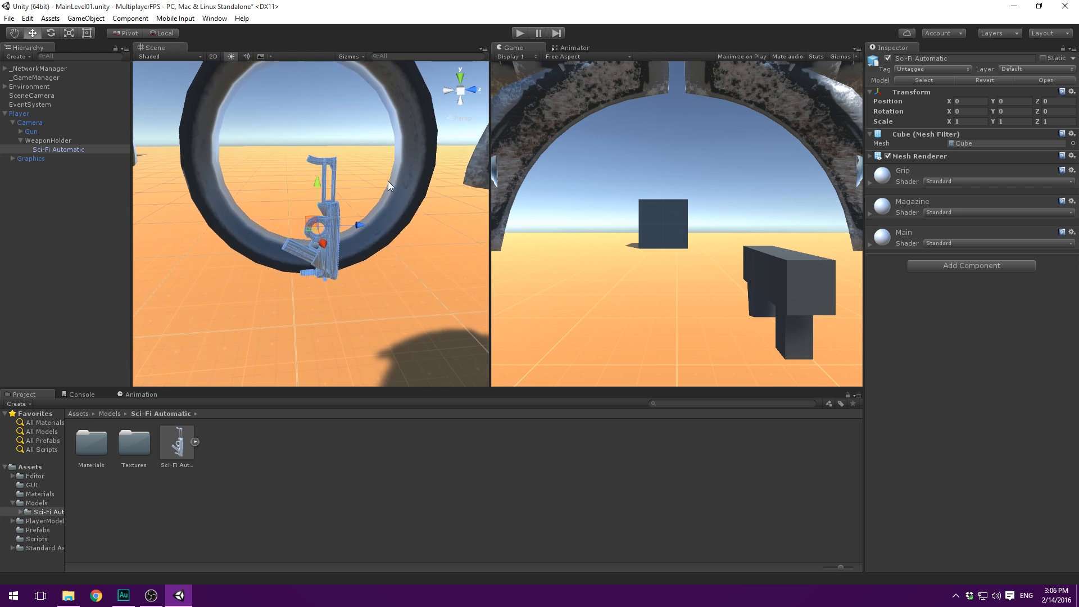
pyautogui.scroll(-8, 382, 172)
pyautogui.scroll(3, 387, 161)
pyautogui.moveTo(396, 159); pyautogui.dragTo(280, 141, button='middle')
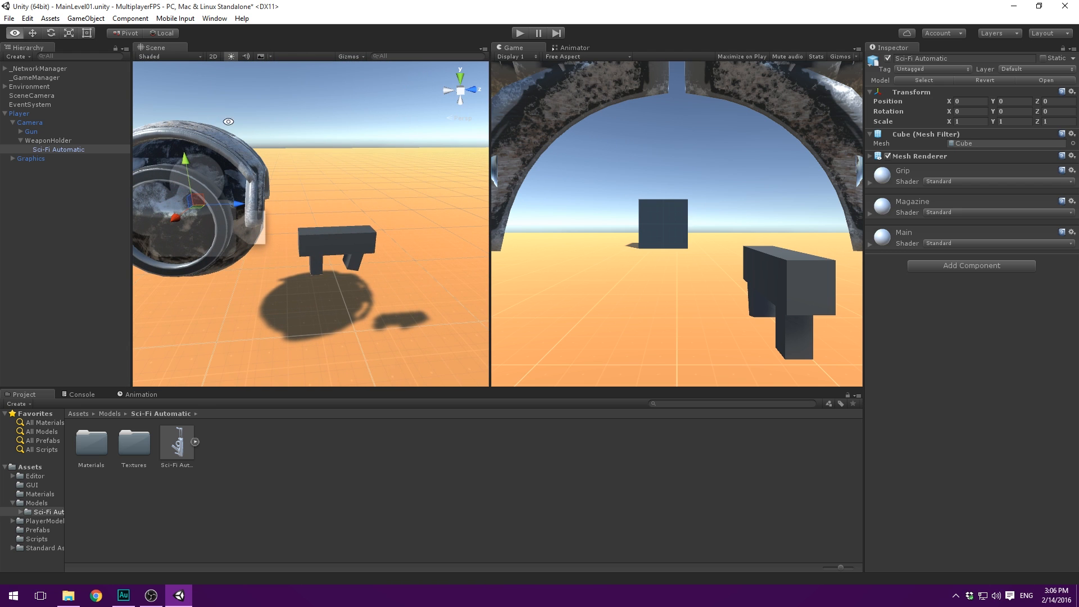
# Step: Move WeaponHolder to just above the placeholder gun, at about X 0.289 and Z 0.745
pyautogui.click(67, 141)
pyautogui.moveTo(232, 207); pyautogui.dragTo(365, 219)
pyautogui.moveTo(284, 229)
pyautogui.mouseDown()
pyautogui.moveTo(266, 237)
pyautogui.moveTo(276, 232)
pyautogui.mouseUp()
pyautogui.keyDown('alt'); pyautogui.moveTo(351, 273); pyautogui.dragTo(244, 216); pyautogui.keyUp('alt')
pyautogui.keyDown('alt'); pyautogui.moveTo(250, 250); pyautogui.dragTo(495, 241); pyautogui.keyUp('alt')
# Step: Set WeaponHolder's X rotation to -90
pyautogui.click(1054, 100)
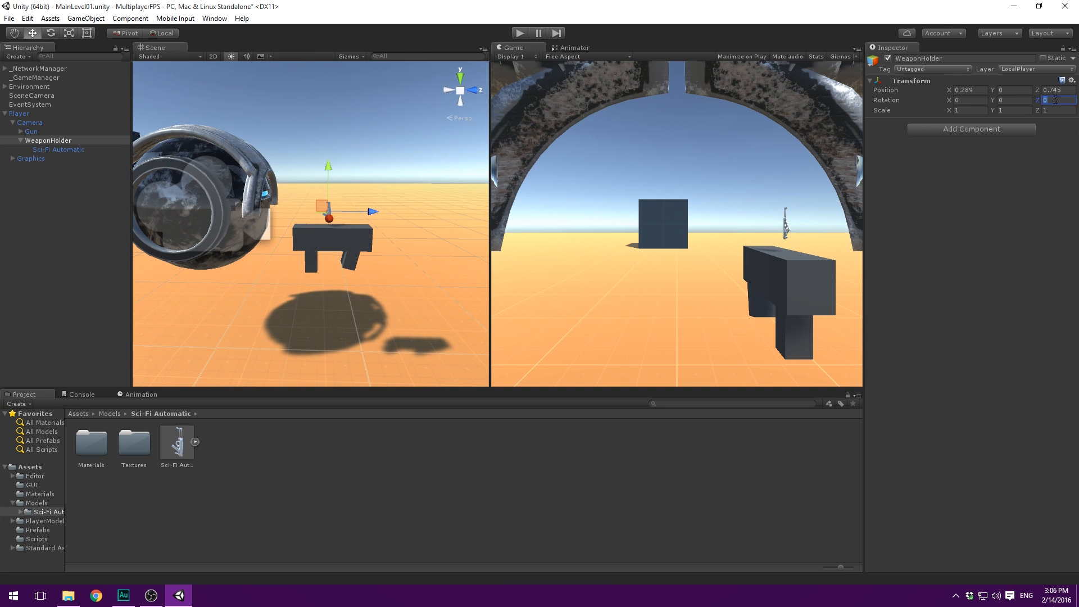
pyautogui.click(970, 100)
pyautogui.write('-90')
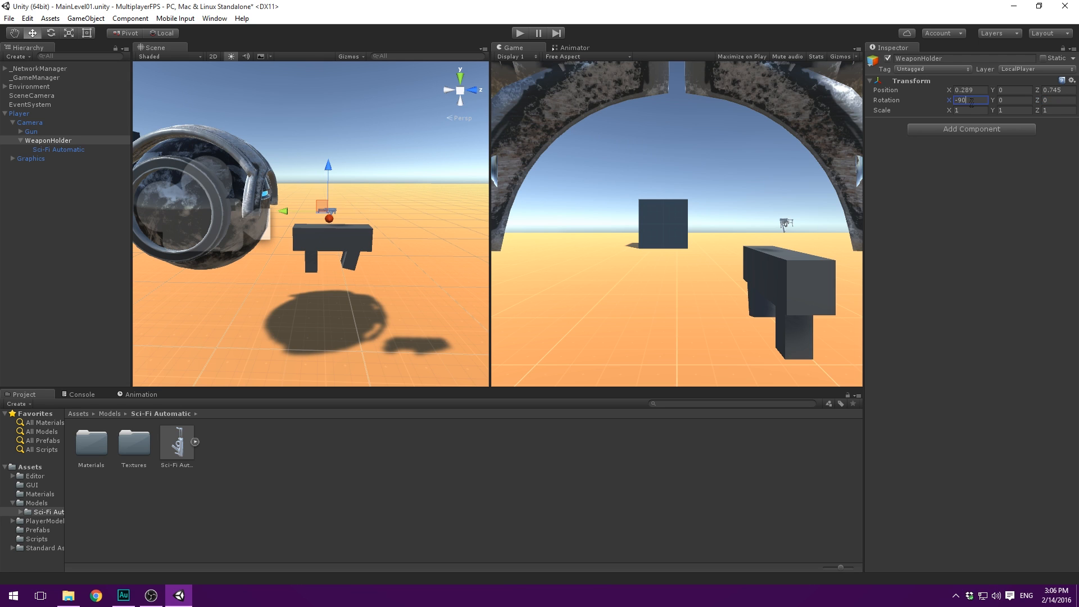
pyautogui.moveTo(349, 164); pyautogui.dragTo(399, 229, button='right')
pyautogui.press('s')
# Step: Increase the Scale Factor in the Sci-Fi Automatic model's import settings and apply it
pyautogui.click(176, 451)
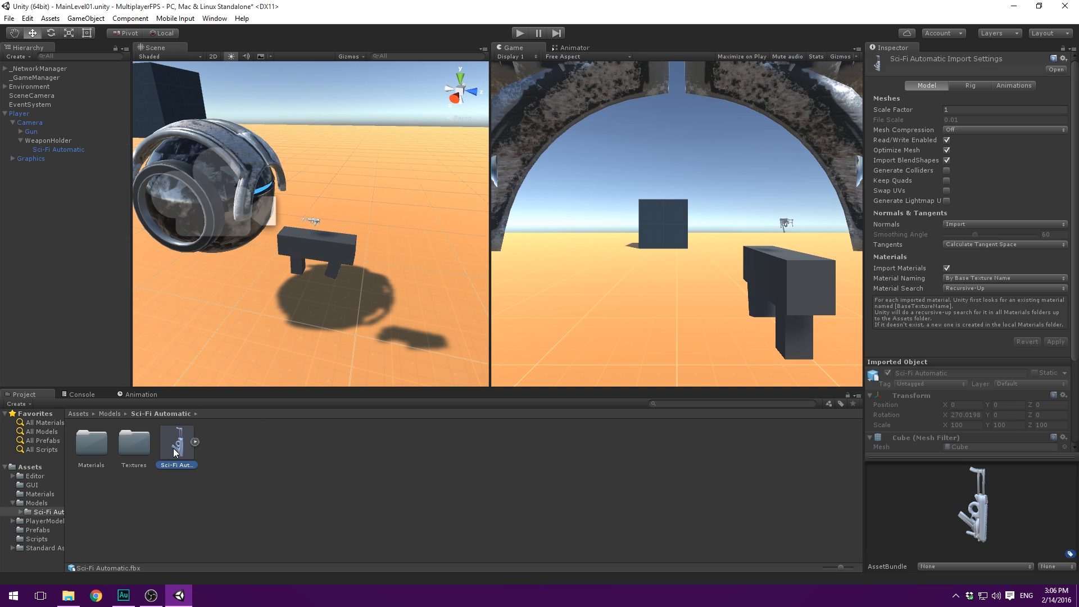
pyautogui.click(979, 111)
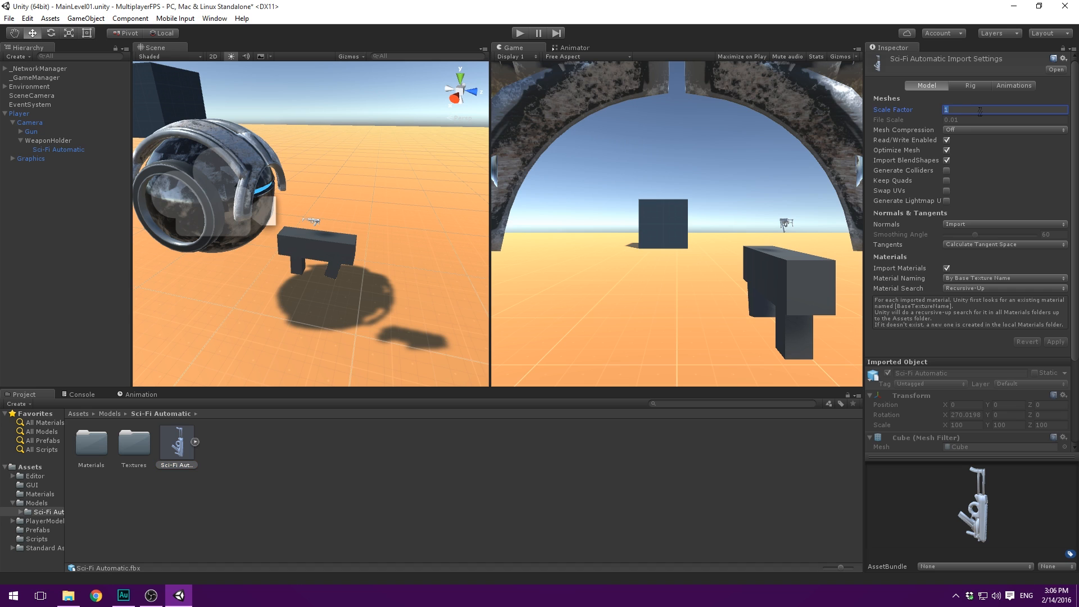
pyautogui.write('0')
pyautogui.click(1046, 341)
# Step: Check the Animations and Rig import settings of the Sci-Fi Automatic model, and return to its Model settings
pyautogui.click(1011, 86)
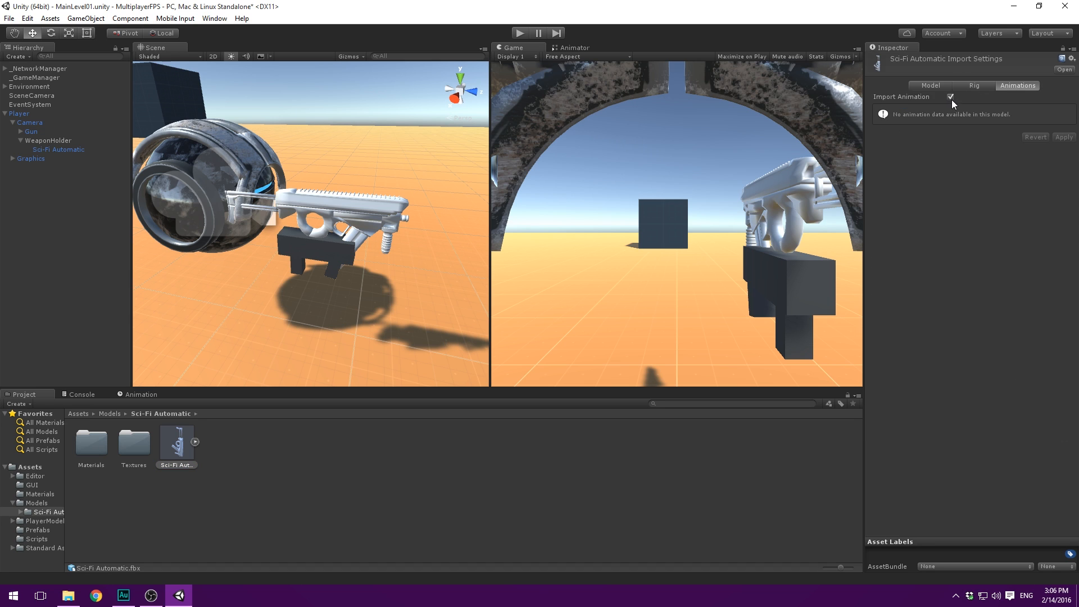
pyautogui.click(973, 86)
pyautogui.click(933, 86)
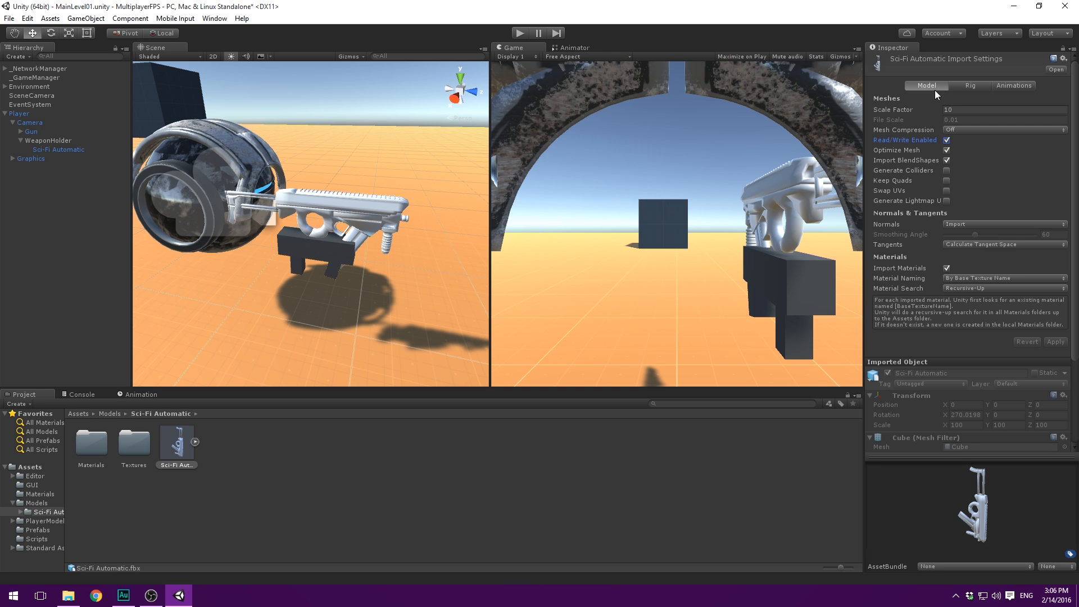
# Step: Examine the scaled-up weapon's size and placement relative to the Player and the placeholder gun from several angles
pyautogui.scroll(3, 338, 170)
pyautogui.scroll(-5, 339, 169)
pyautogui.keyDown('alt'); pyautogui.moveTo(345, 167); pyautogui.dragTo(362, 149); pyautogui.keyUp('alt')
pyautogui.keyDown('alt'); pyautogui.moveTo(290, 203); pyautogui.dragTo(291, 257); pyautogui.keyUp('alt')
pyautogui.scroll(-4, 238, 191)
pyautogui.scroll(5, 232, 192)
pyautogui.scroll(-1, 248, 192)
pyautogui.keyDown('alt'); pyautogui.moveTo(275, 191); pyautogui.dragTo(262, 230); pyautogui.keyUp('alt')
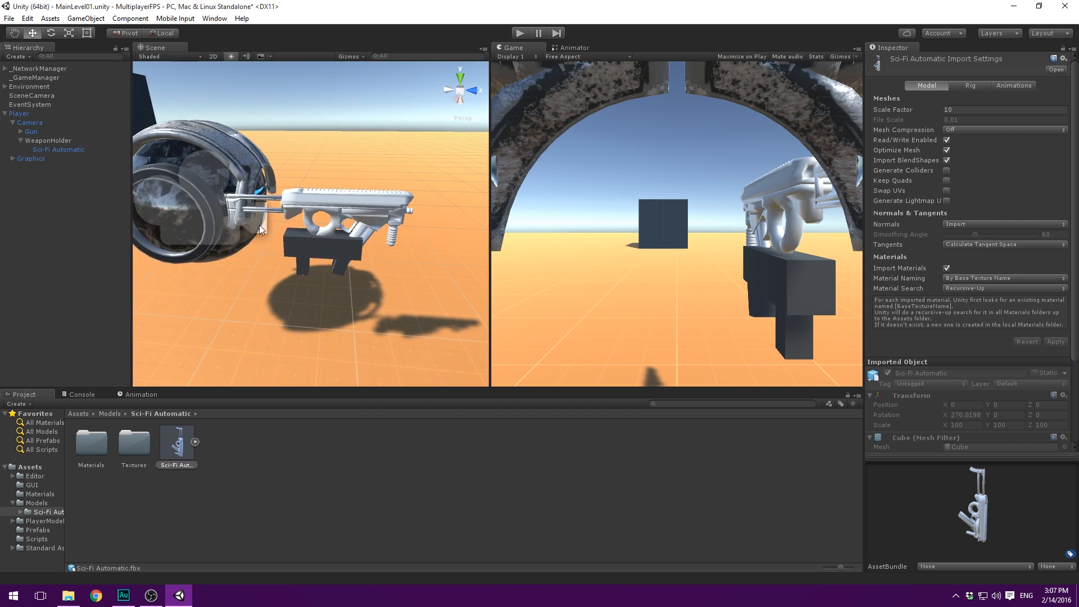
pyautogui.keyDown('alt'); pyautogui.moveTo(299, 197); pyautogui.dragTo(326, 176); pyautogui.keyUp('alt')
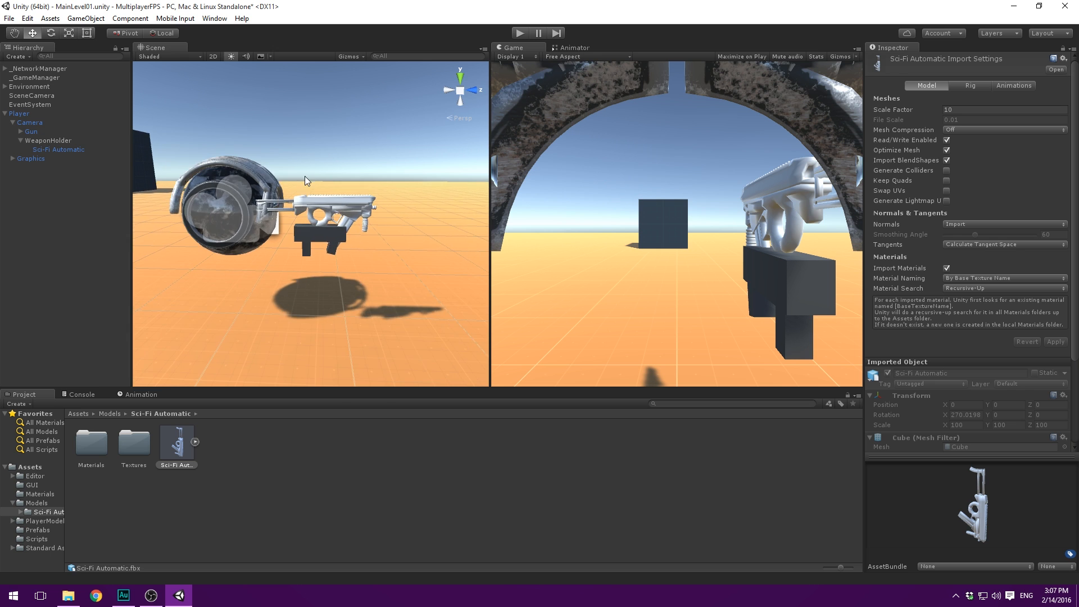
pyautogui.scroll(2, 325, 178)
pyautogui.keyDown('alt'); pyautogui.moveTo(326, 180); pyautogui.dragTo(214, 155); pyautogui.keyUp('alt')
pyautogui.scroll(4, 382, 170)
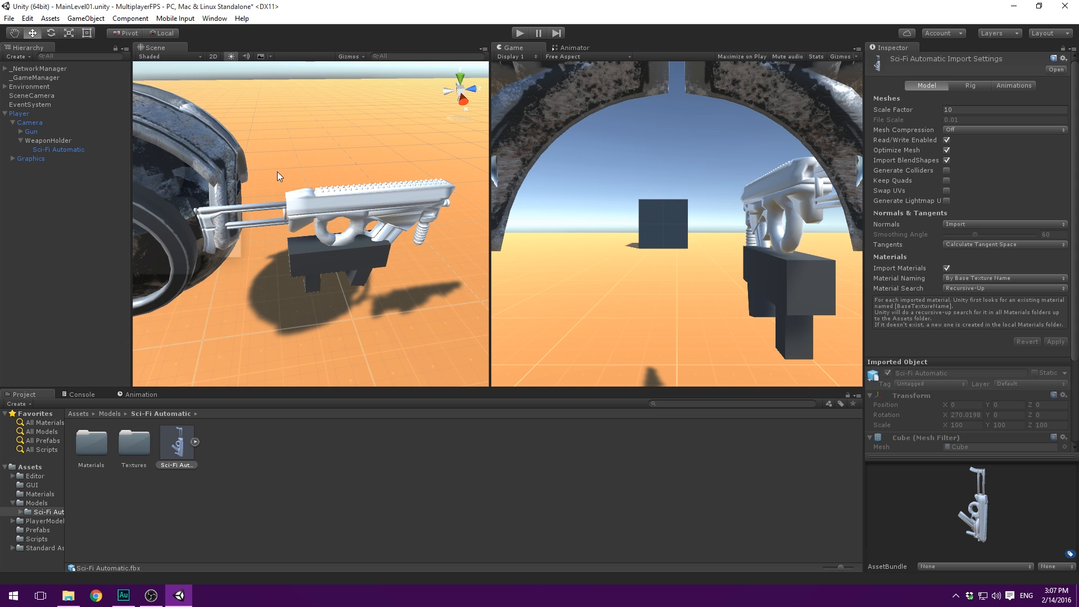
# Step: Move WeaponHolder down over the placeholder gun, to about X 0.264, Y -0.19 and Z 0.858
pyautogui.click(59, 141)
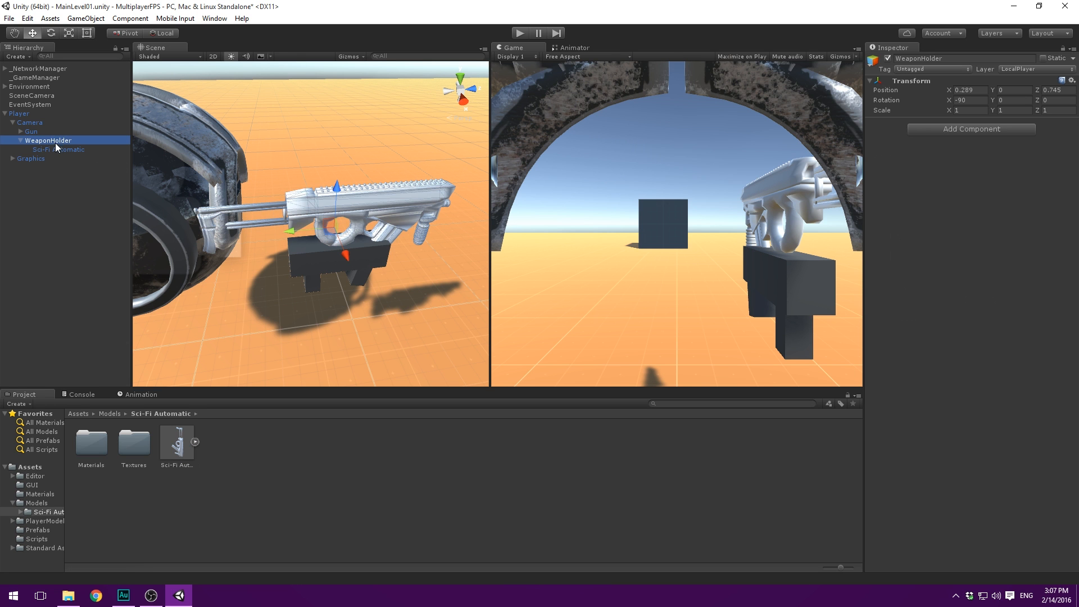
pyautogui.keyDown('alt'); pyautogui.moveTo(258, 163); pyautogui.dragTo(294, 266); pyautogui.keyUp('alt')
pyautogui.keyDown('alt'); pyautogui.moveTo(306, 270); pyautogui.dragTo(764, 275); pyautogui.keyUp('alt')
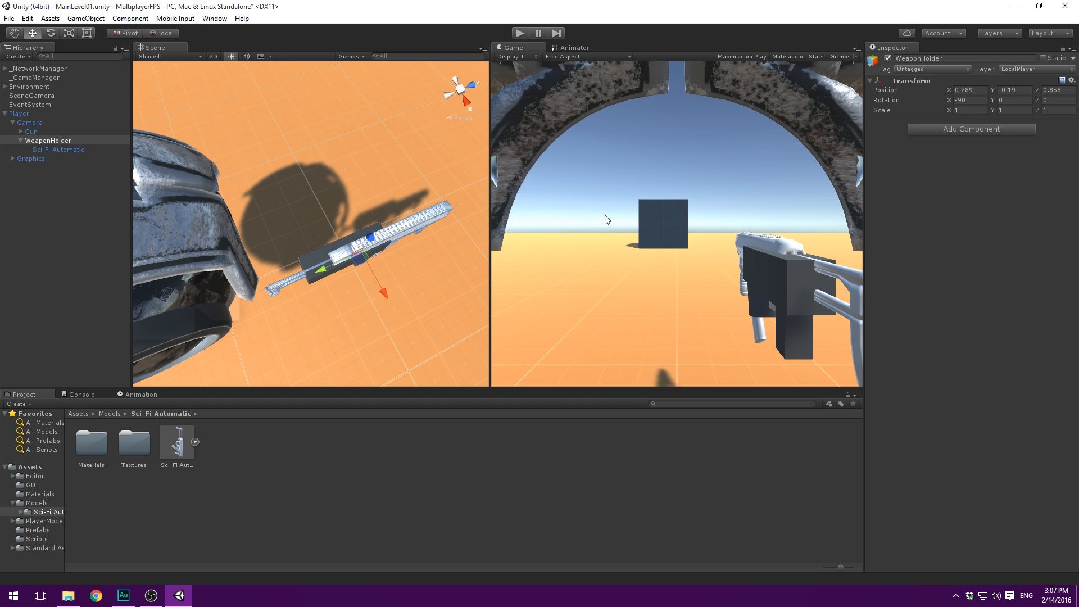
pyautogui.moveTo(387, 290); pyautogui.dragTo(514, 144)
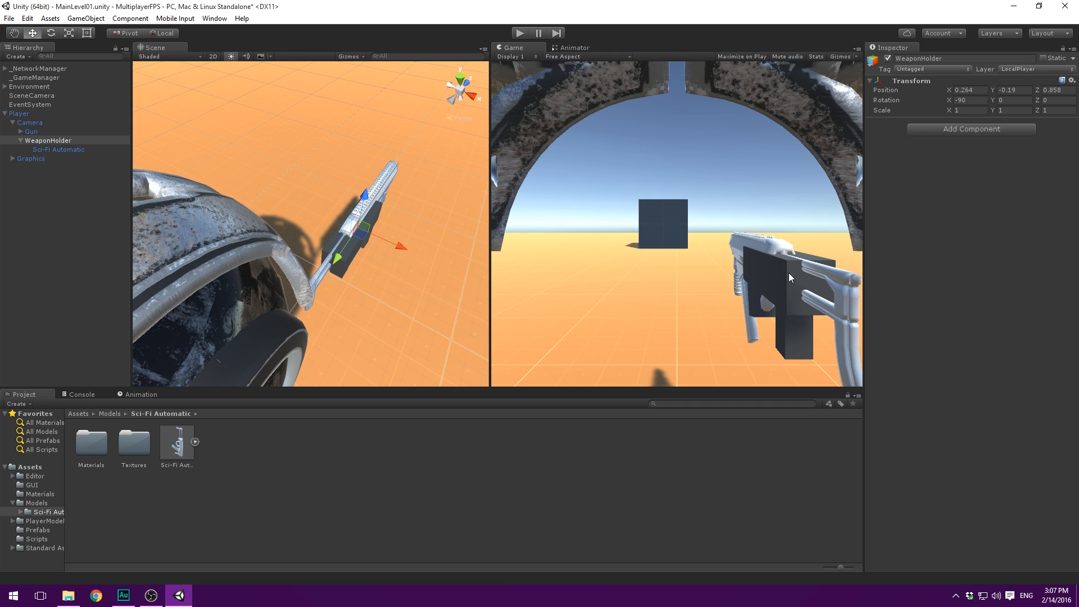
pyautogui.keyDown('alt'); pyautogui.moveTo(288, 241); pyautogui.dragTo(192, 185); pyautogui.keyUp('alt')
pyautogui.scroll(-3, 273, 170)
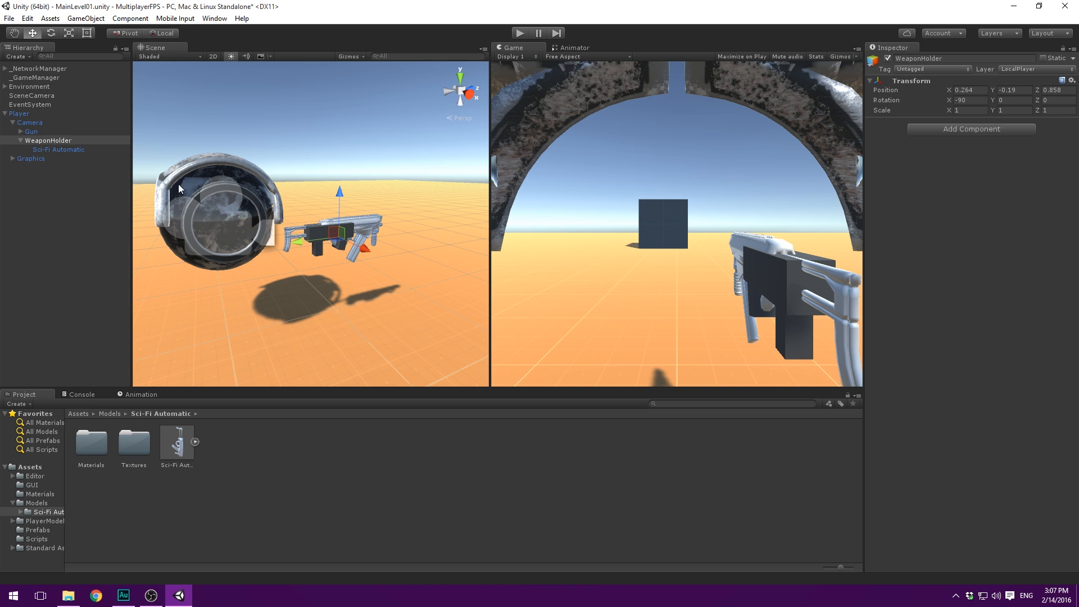
# Step: Inspect the Player's Graphics group and the PlayerModel inside it
pyautogui.click(17, 159)
pyautogui.click(12, 159)
pyautogui.click(32, 168)
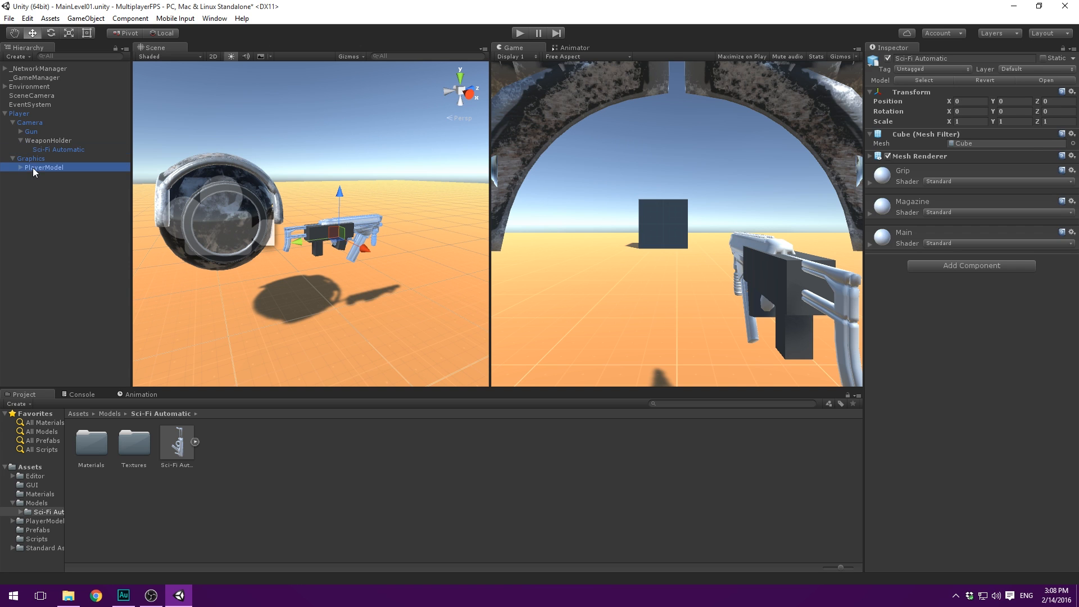
pyautogui.moveTo(154, 219); pyautogui.dragTo(146, 222)
pyautogui.keyDown('alt'); pyautogui.moveTo(231, 223); pyautogui.dragTo(298, 194); pyautogui.keyUp('alt')
pyautogui.click(15, 159)
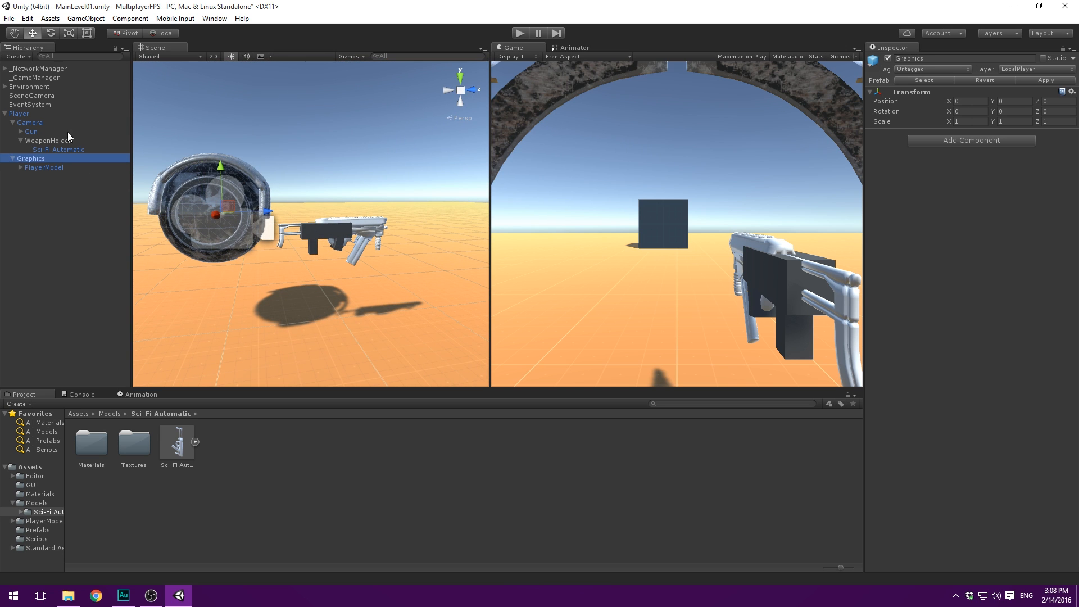
pyautogui.click(13, 159)
# Step: Shift the Sci-Fi Automatic slightly inside WeaponHolder, to about Y 0.021
pyautogui.click(67, 141)
pyautogui.click(71, 149)
pyautogui.keyDown('alt'); pyautogui.moveTo(312, 239); pyautogui.dragTo(168, 248); pyautogui.keyUp('alt')
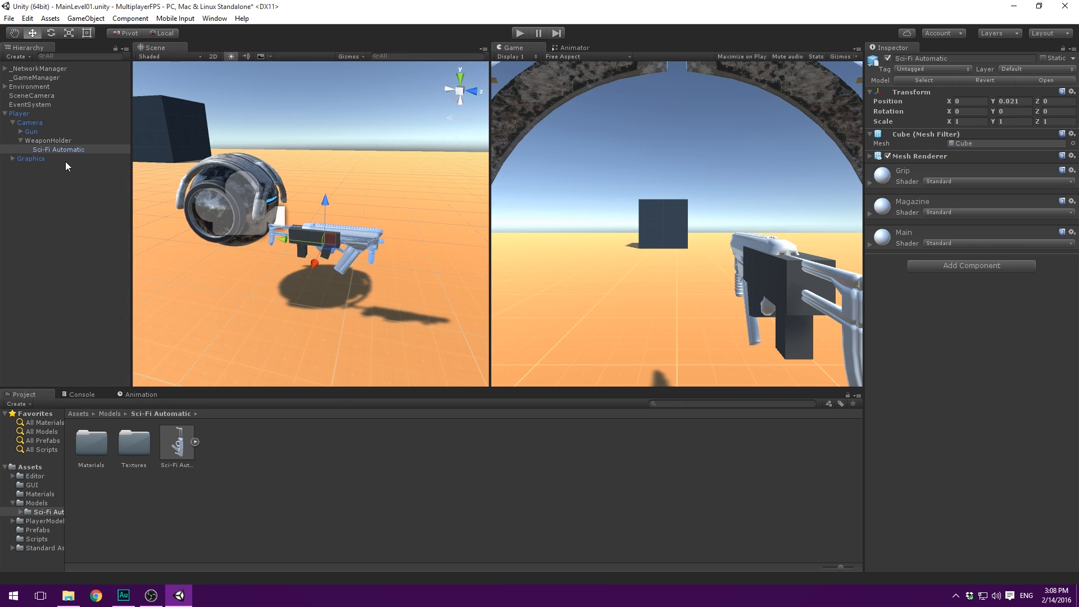
# Step: Delete the placeholder Gun from the Player's Camera, accepting that the prefab instance is broken
pyautogui.click(39, 134)
pyautogui.moveTo(104, 142); pyautogui.dragTo(104, 142)
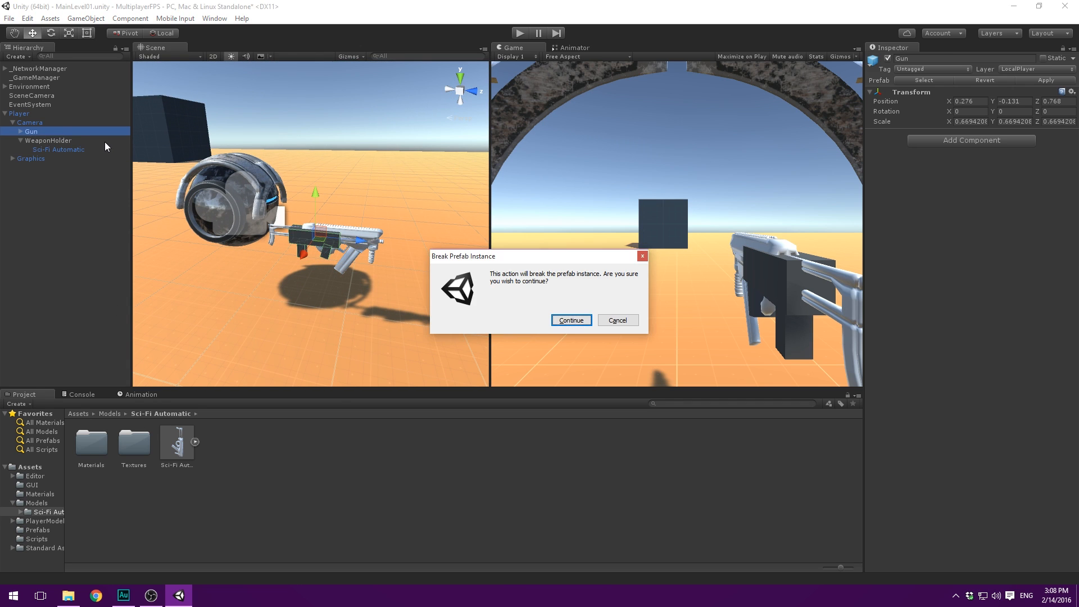
pyautogui.press('Return')
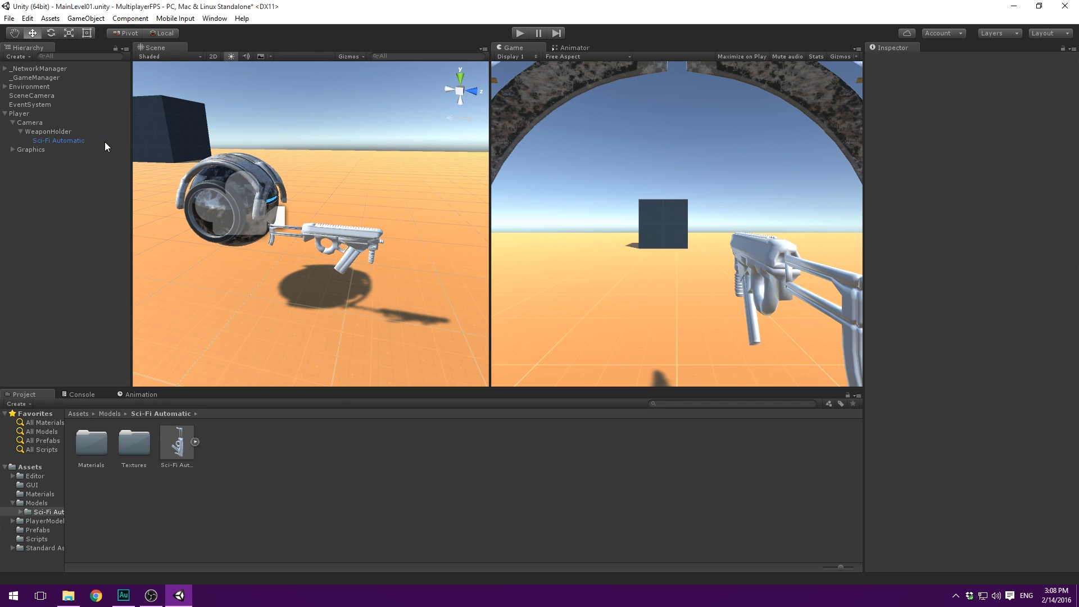
# Step: Inspect the Player's Camera and the Mesh Renderer settings of the Sci-Fi Automatic
pyautogui.click(29, 131)
pyautogui.click(21, 128)
pyautogui.click(26, 120)
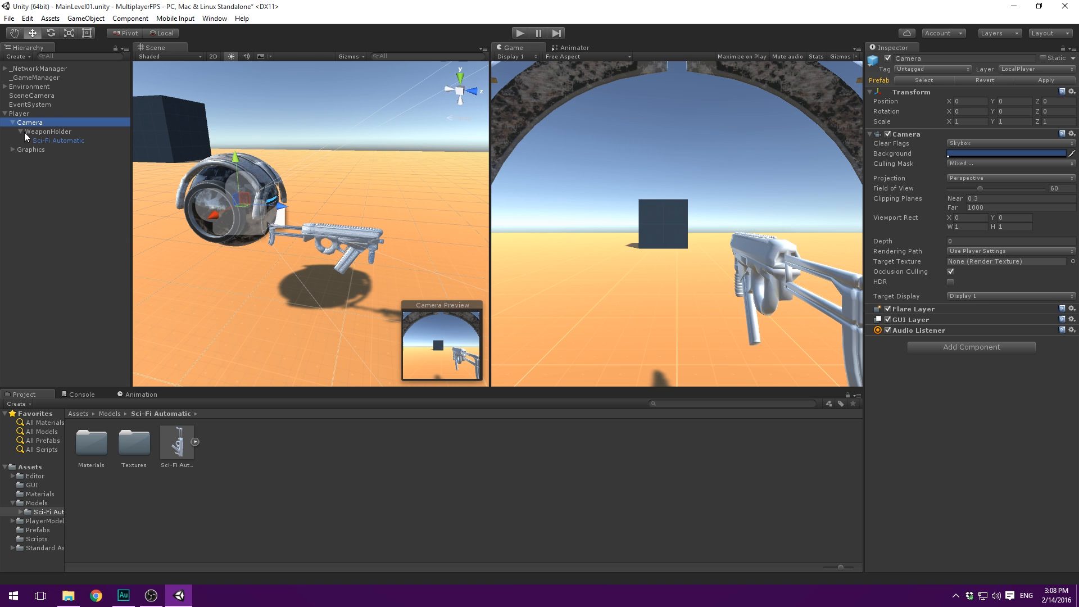
pyautogui.click(31, 137)
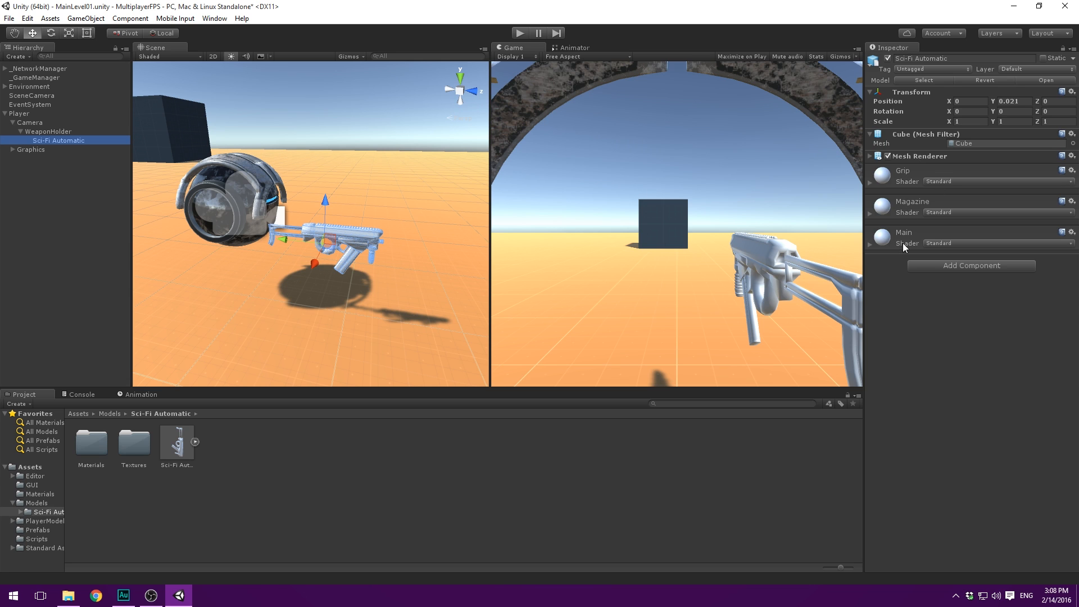
pyautogui.click(915, 156)
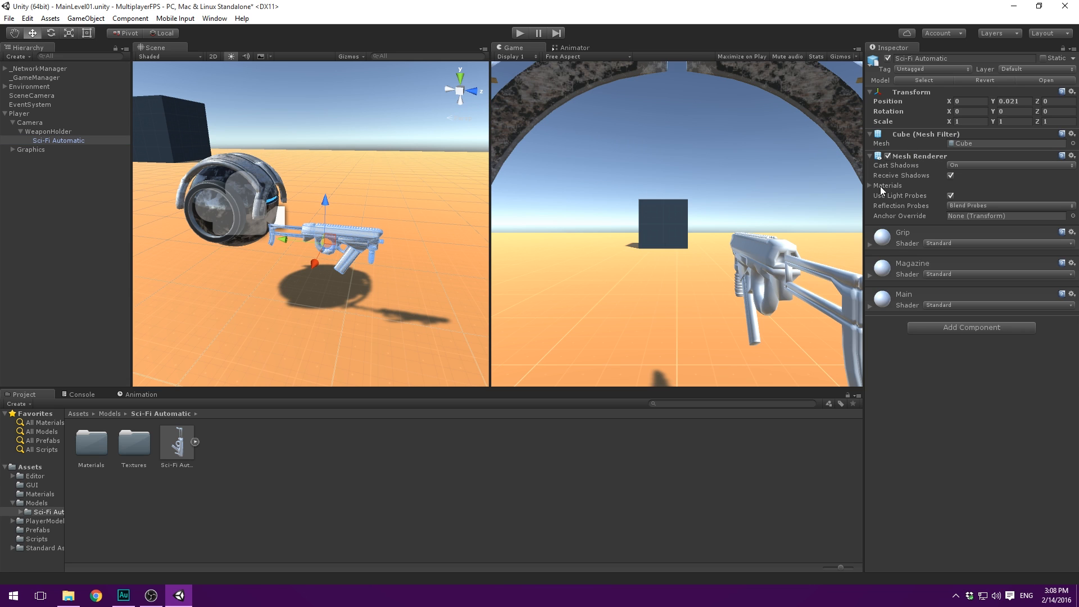
pyautogui.click(878, 186)
pyautogui.click(872, 185)
pyautogui.click(909, 156)
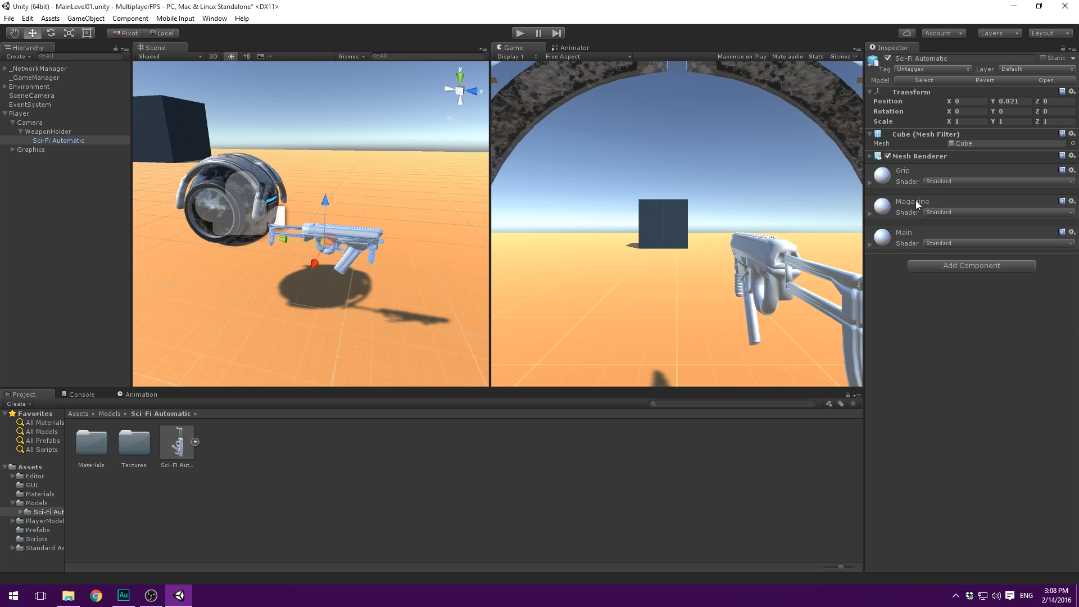
# Step: Expand the weapon's Main material and open the Textures folder of the Sci-Fi Automatic model
pyautogui.click(902, 232)
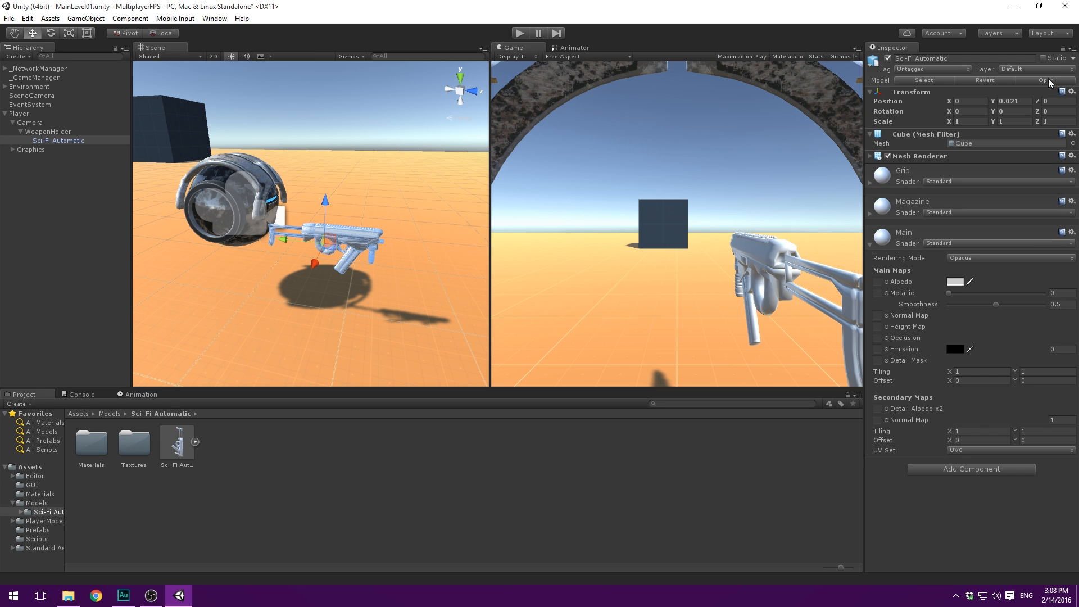
pyautogui.click(130, 438)
pyautogui.doubleClick(130, 438)
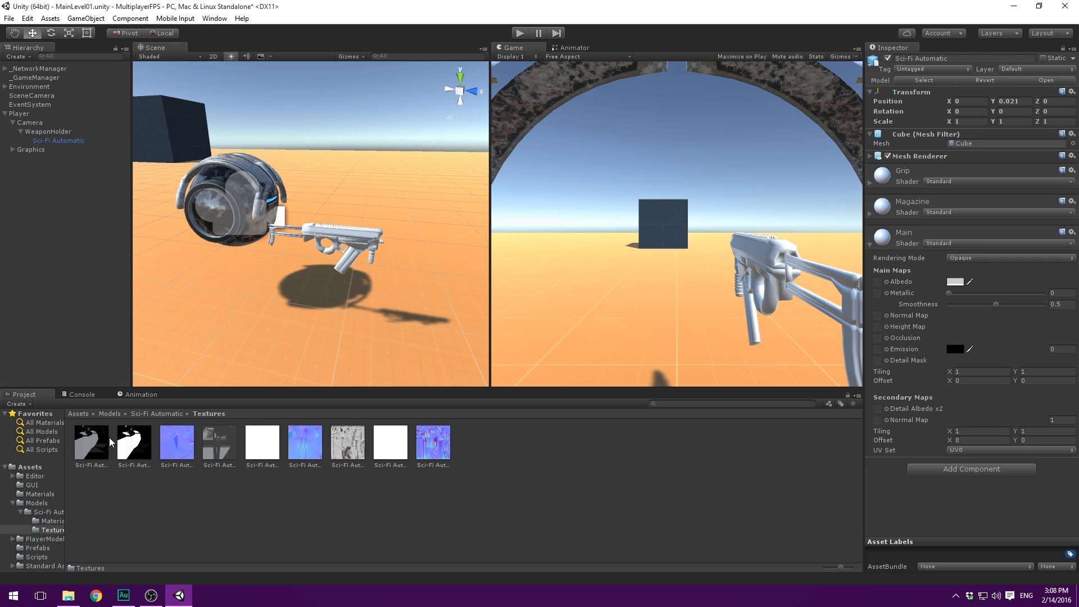
# Step: Assign the Main AlbedoTransparency texture to the Main material's Albedo and set the albedo colour to white (FFFFFFFF)
pyautogui.click(135, 442)
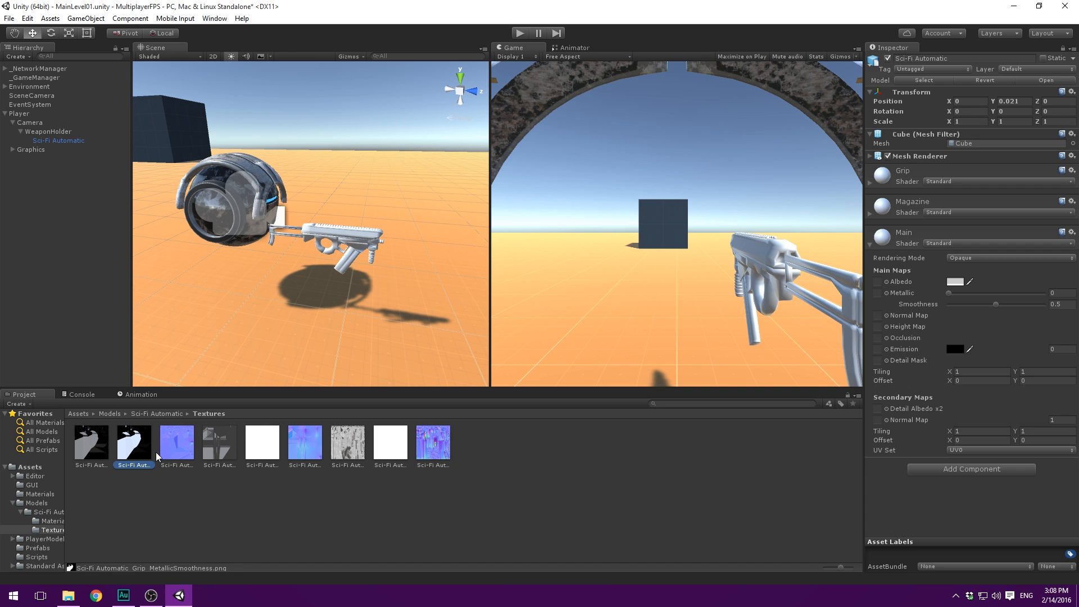
pyautogui.press('Right')
pyautogui.press('Right')
pyautogui.press('Right')
pyautogui.press('Right')
pyautogui.press('Right')
pyautogui.press('Right')
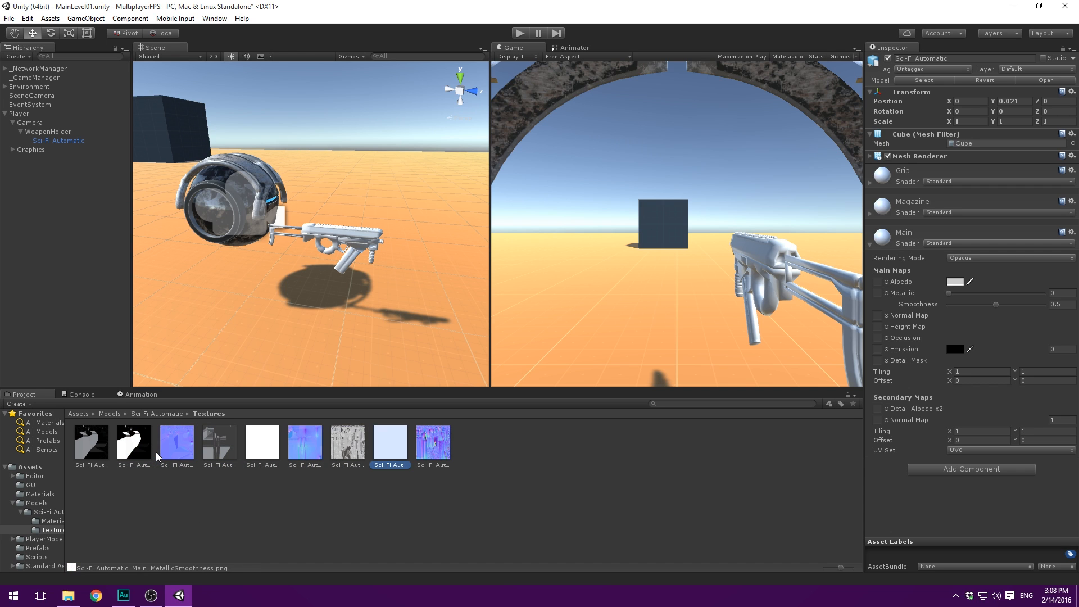
pyautogui.press('Left')
pyautogui.moveTo(349, 457); pyautogui.dragTo(891, 284)
pyautogui.click(955, 281)
pyautogui.moveTo(395, 183); pyautogui.dragTo(303, 100)
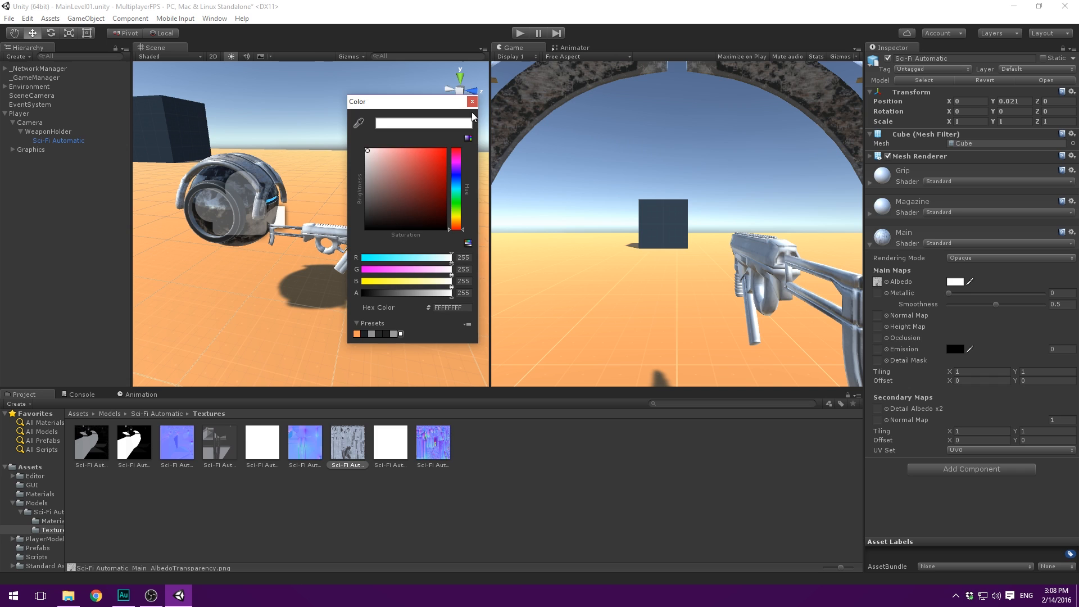
pyautogui.click(472, 102)
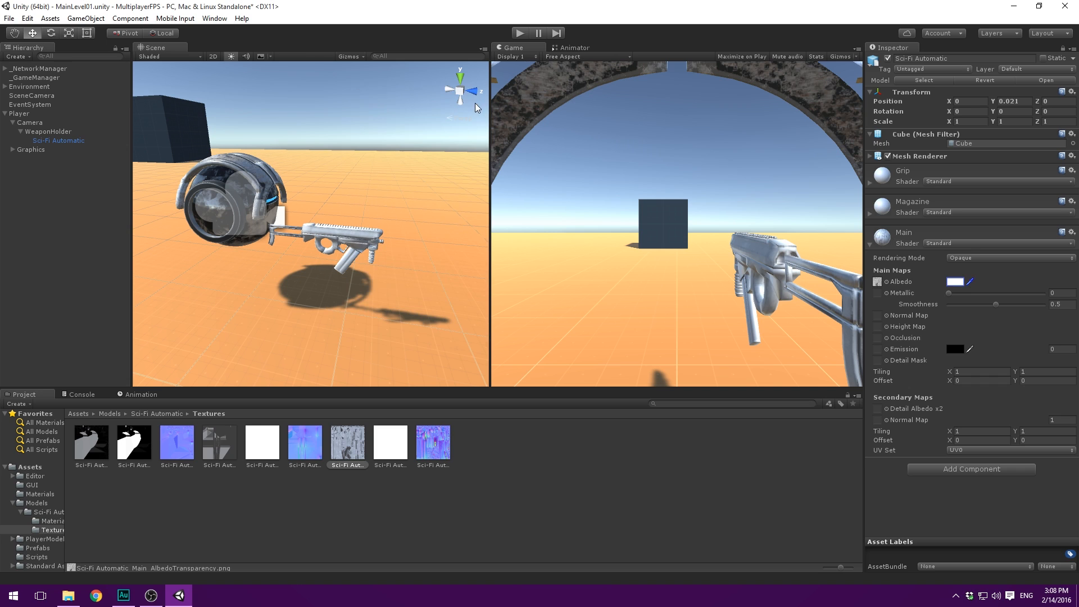
# Step: Assign the Main MetallicSmoothness and normal textures to the Main material, and fix the latter to be marked as a normal map
pyautogui.click(392, 443)
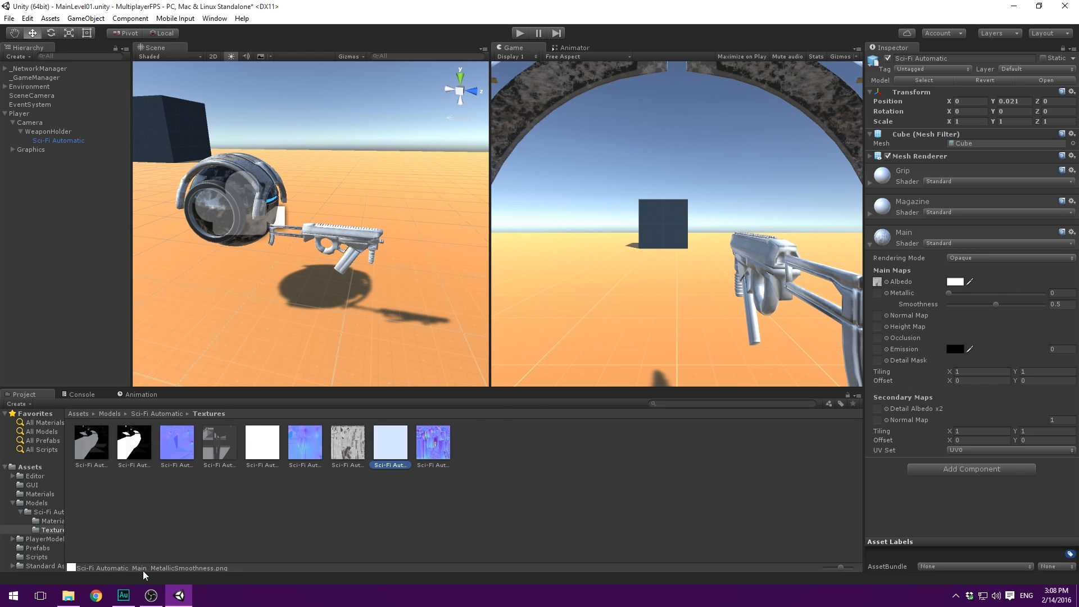
pyautogui.moveTo(400, 452)
pyautogui.mouseDown()
pyautogui.moveTo(851, 265)
pyautogui.moveTo(877, 293)
pyautogui.mouseUp()
pyautogui.moveTo(430, 440); pyautogui.dragTo(881, 306)
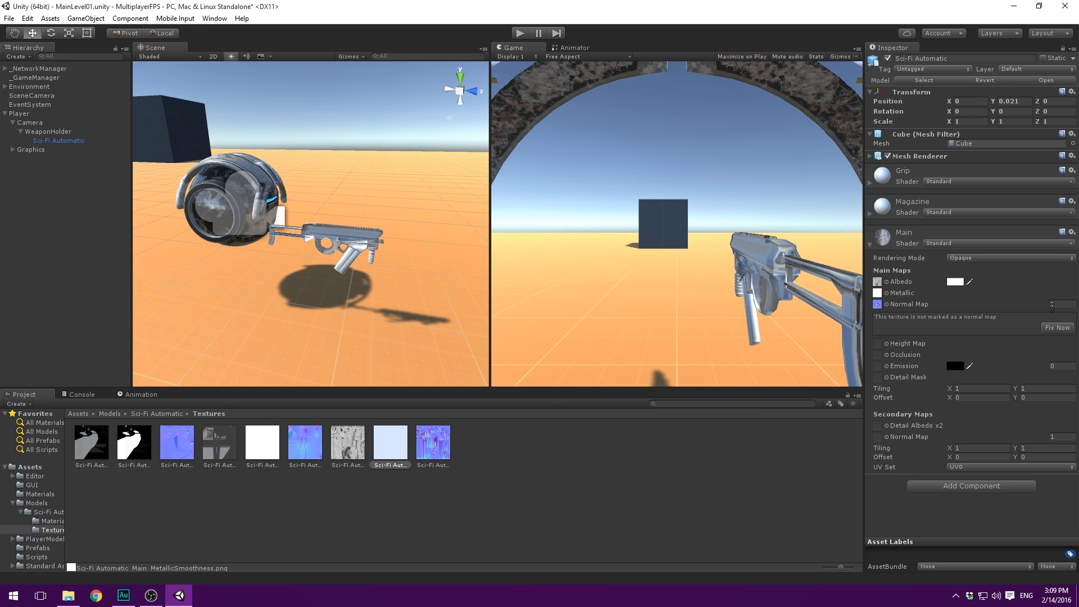
pyautogui.click(1056, 328)
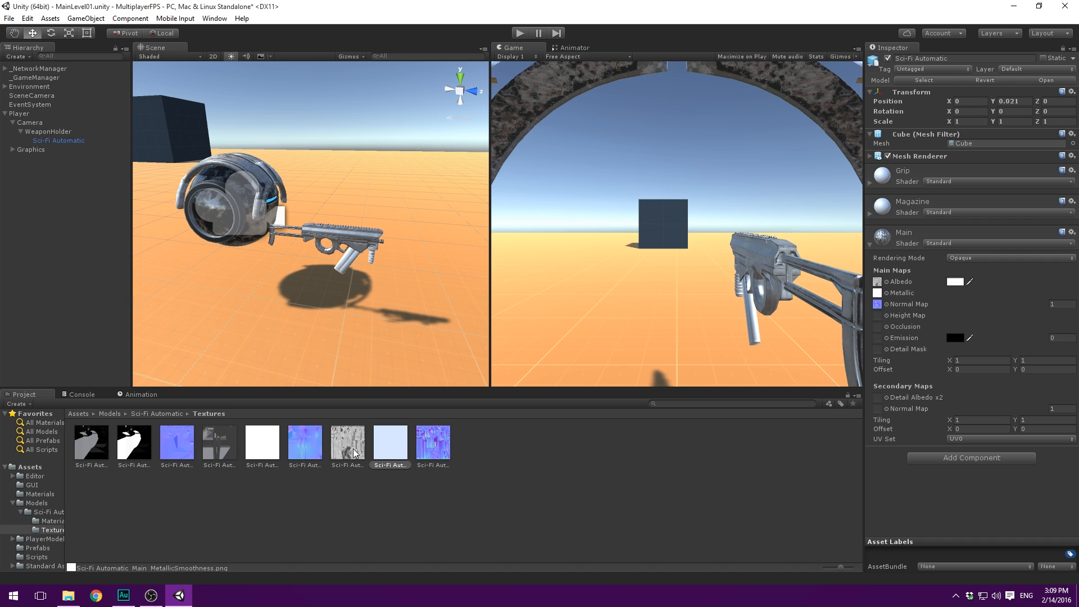
# Step: Assign the Magazine AlbedoTransparency texture to the Magazine material's Albedo and set its colour to white
pyautogui.click(905, 225)
pyautogui.click(905, 206)
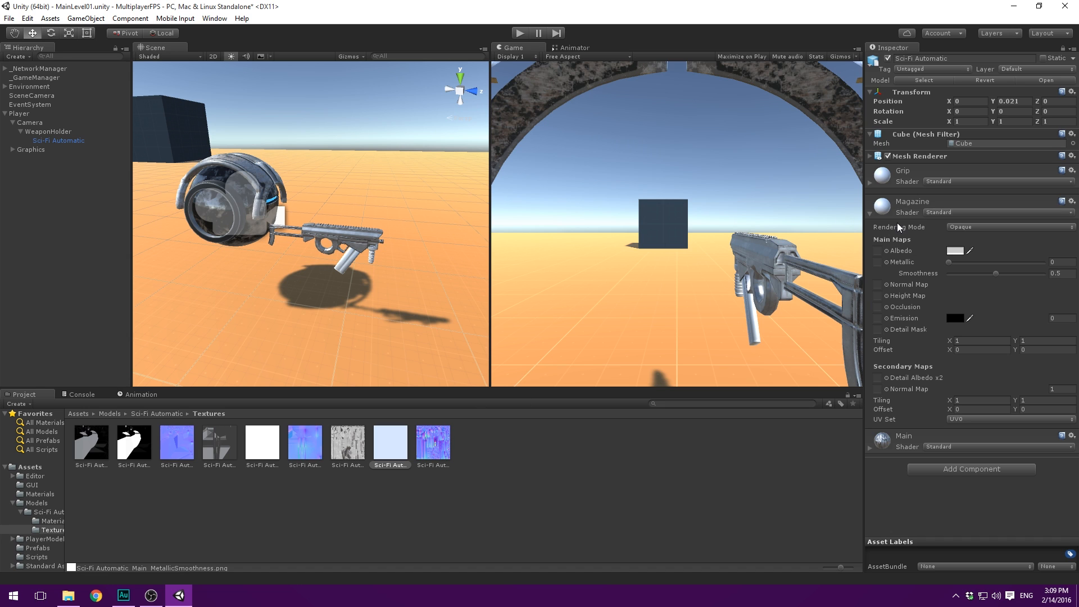
pyautogui.click(186, 443)
pyautogui.press('Right')
pyautogui.moveTo(240, 441); pyautogui.dragTo(888, 254)
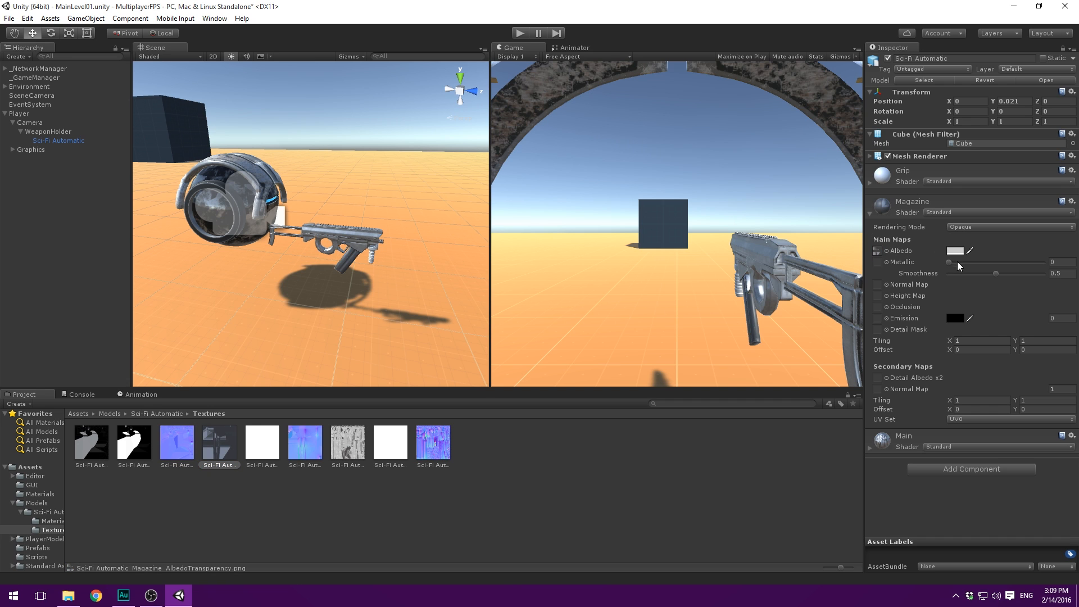
pyautogui.click(955, 251)
pyautogui.click(475, 97)
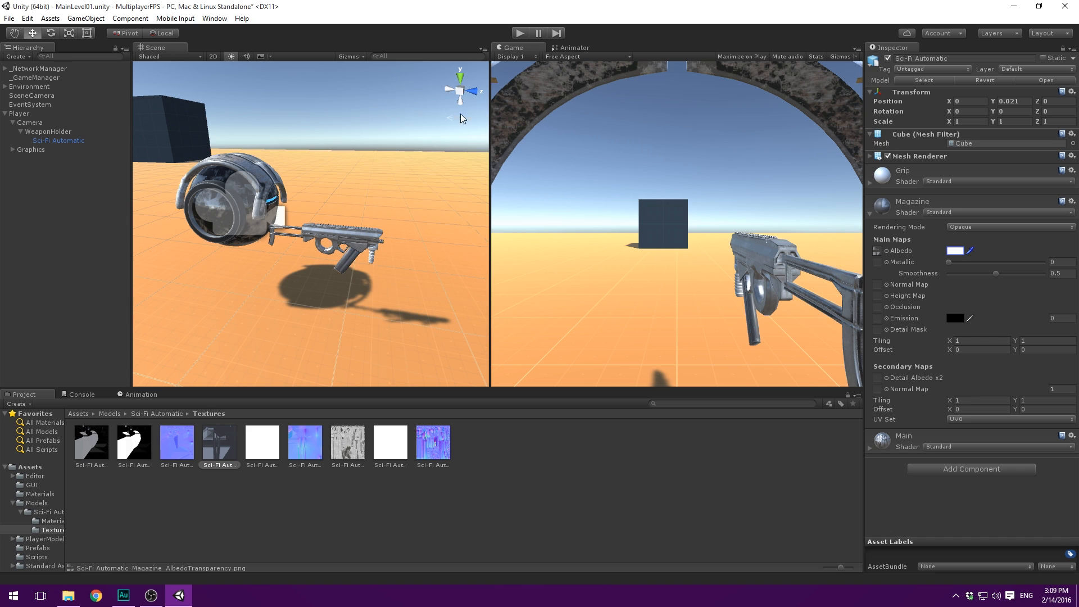
# Step: Assign the magazine's metallic texture and the Magazine Normal texture to the Magazine material's Metallic and Normal Map, marking the latter as a normal map
pyautogui.moveTo(264, 449); pyautogui.dragTo(877, 261)
pyautogui.moveTo(304, 442); pyautogui.dragTo(877, 274)
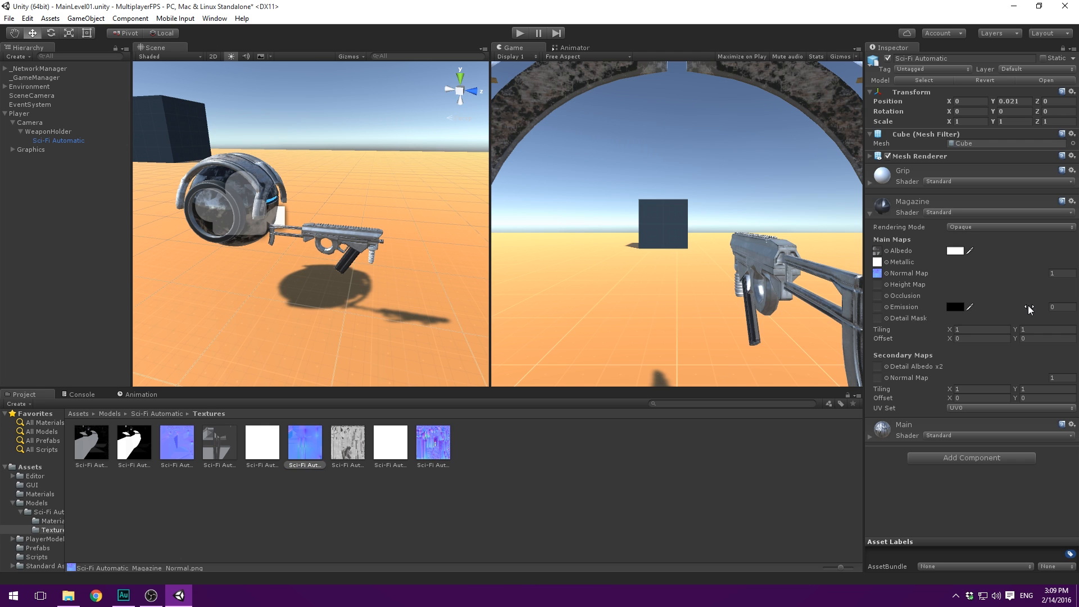
pyautogui.click(911, 197)
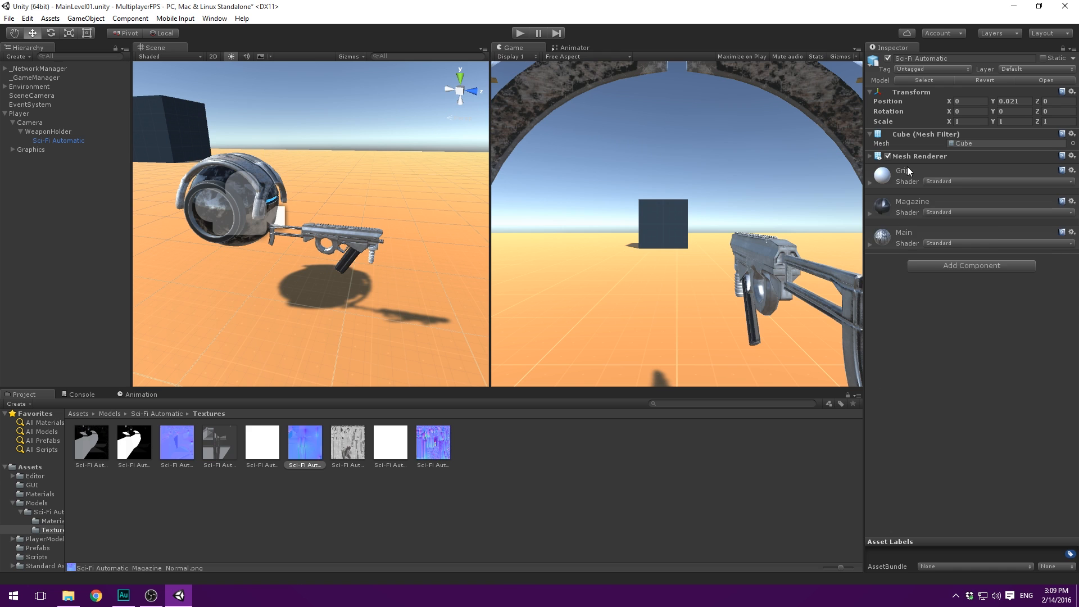
# Step: Assign the grip's albedo texture to the Grip material and set its albedo colour to white
pyautogui.click(907, 167)
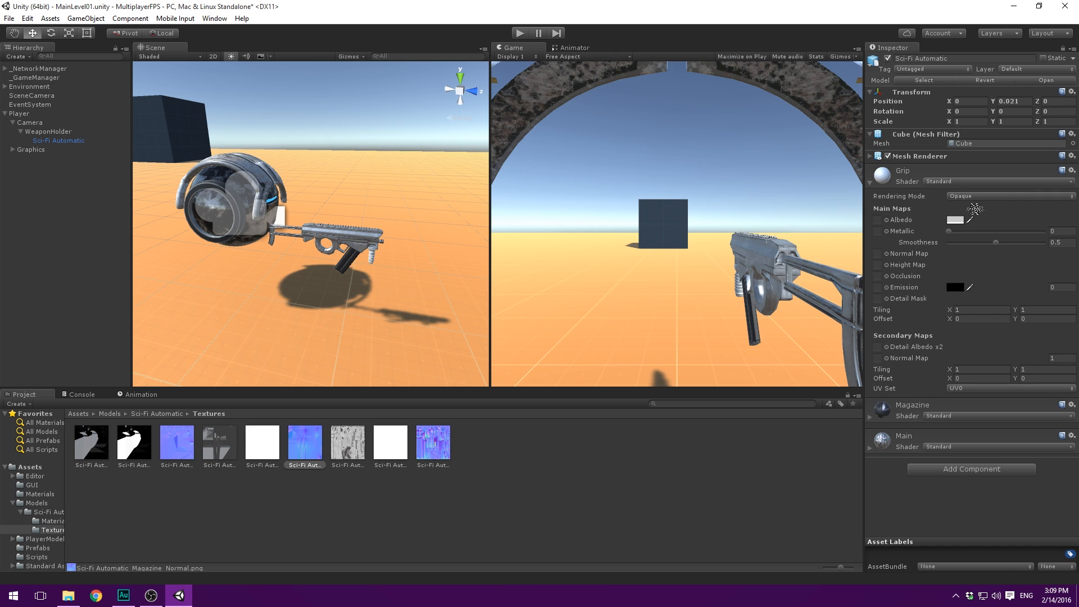
pyautogui.click(955, 220)
pyautogui.moveTo(367, 172); pyautogui.dragTo(336, 93)
pyautogui.click(472, 101)
# Step: Assign the Grip MetallicSmoothness and normal textures to the Grip material, and fix the latter to be marked as a normal map
pyautogui.moveTo(141, 441); pyautogui.dragTo(877, 231)
pyautogui.moveTo(177, 442); pyautogui.dragTo(877, 243)
pyautogui.click(1057, 266)
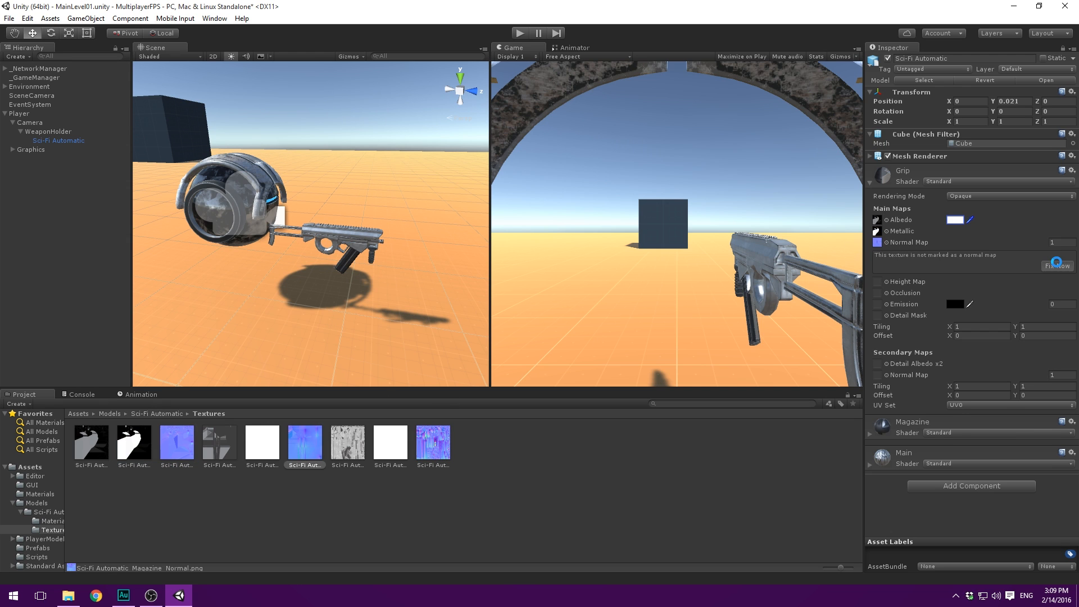
# Step: Examine the textured weapon up close from its other side
pyautogui.press('q')
pyautogui.keyDown('alt'); pyautogui.moveTo(370, 243); pyautogui.dragTo(147, 219); pyautogui.keyUp('alt')
pyautogui.scroll(3, 288, 233)
pyautogui.scroll(-3, 289, 234)
pyautogui.scroll(5, 292, 230)
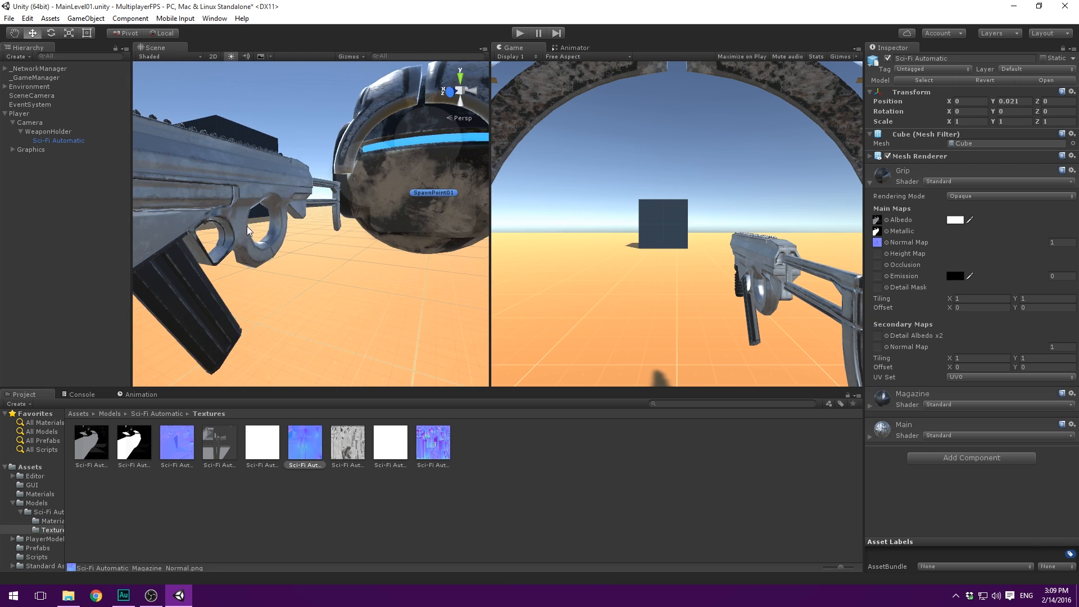
# Step: Check the weapon from its other side and look through the Main MetallicSmoothness, normal and AlbedoTransparency textures
pyautogui.scroll(-3, 340, 234)
pyautogui.keyDown('alt'); pyautogui.moveTo(343, 236); pyautogui.dragTo(595, 269); pyautogui.keyUp('alt')
pyautogui.click(402, 445)
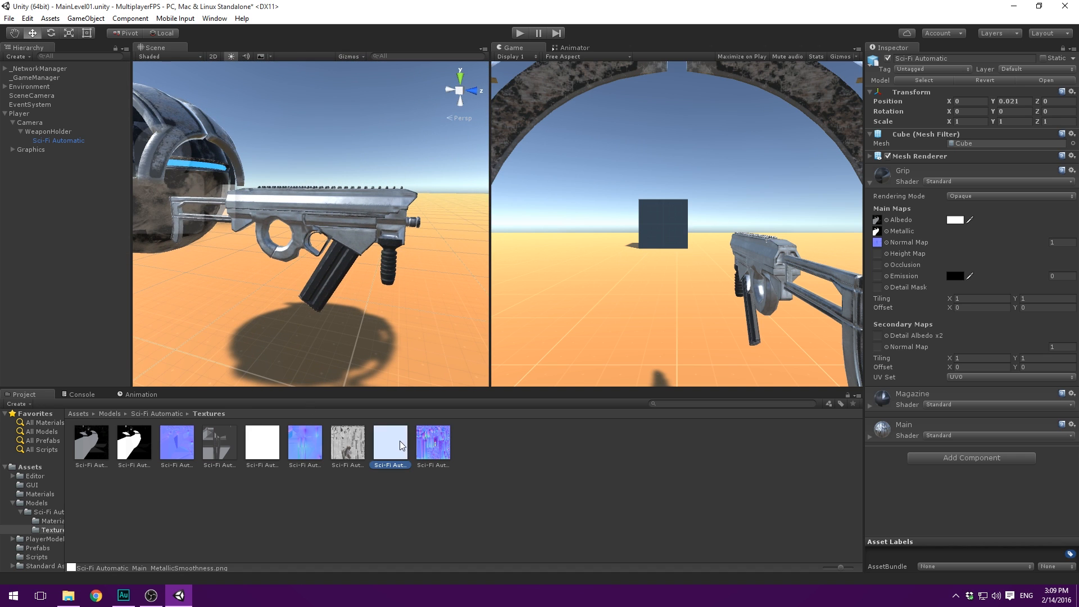
pyautogui.click(421, 446)
pyautogui.click(341, 448)
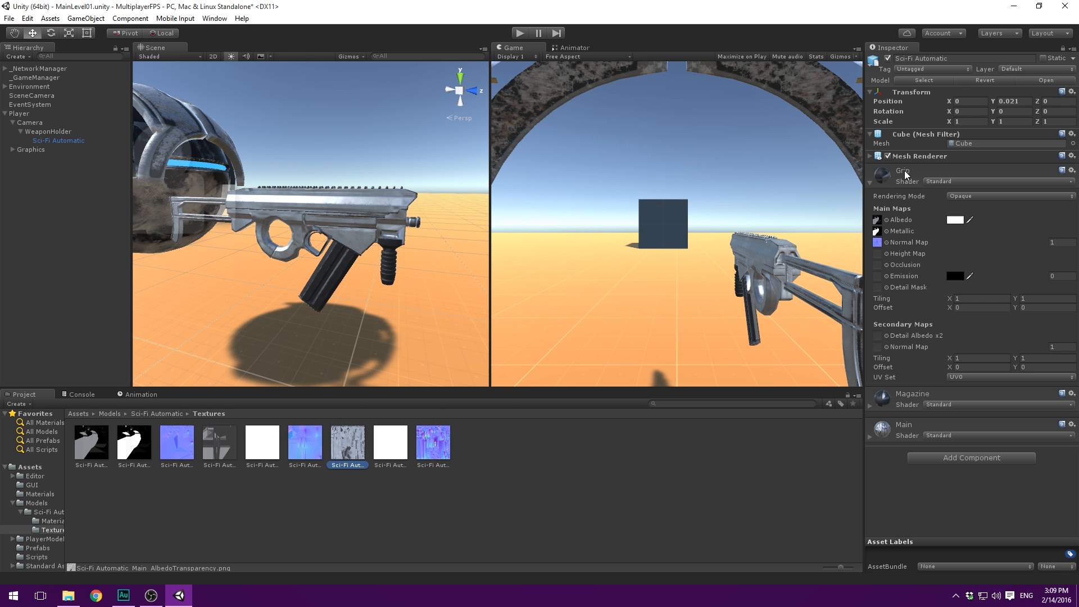
# Step: Collapse the Grip material, expand the Main material and tint its albedo light blue, hex 88E1FFFF
pyautogui.click(902, 171)
pyautogui.click(903, 235)
pyautogui.click(955, 282)
pyautogui.moveTo(428, 163)
pyautogui.mouseDown()
pyautogui.moveTo(396, 150)
pyautogui.moveTo(450, 153)
pyautogui.moveTo(430, 153)
pyautogui.mouseUp()
pyautogui.keyDown('alt'); pyautogui.click(341, 183); pyautogui.keyUp('alt')
pyautogui.keyDown('alt'); pyautogui.moveTo(342, 183); pyautogui.dragTo(457, 187); pyautogui.keyUp('alt')
pyautogui.click(955, 282)
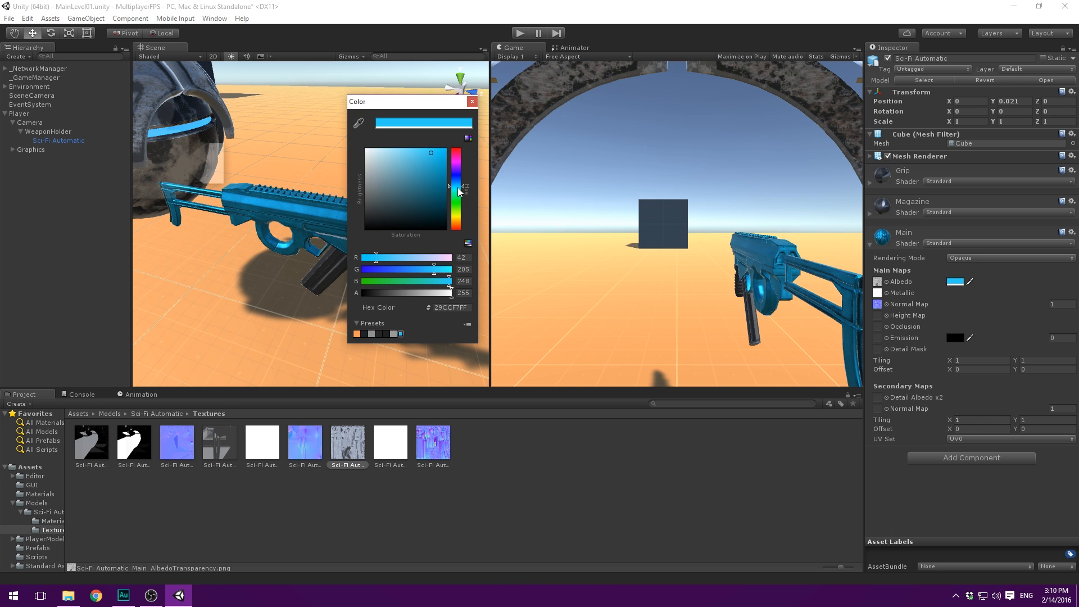
pyautogui.moveTo(417, 151); pyautogui.dragTo(403, 143)
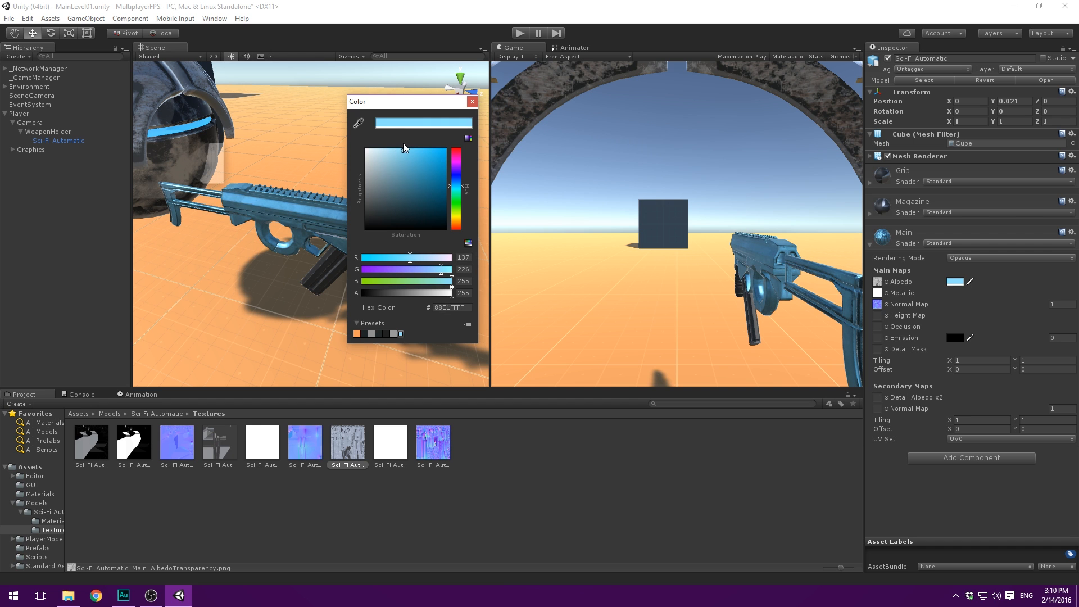
pyautogui.click(472, 101)
# Step: Examine the tinted weapon in the scene from several angles and distances
pyautogui.moveTo(392, 148); pyautogui.dragTo(382, 315, button='right')
pyautogui.keyDown('alt'); pyautogui.moveTo(693, 329); pyautogui.dragTo(319, 179); pyautogui.keyUp('alt')
pyautogui.scroll(10, 319, 178)
pyautogui.moveTo(315, 164); pyautogui.dragTo(335, 170, button='middle')
pyautogui.scroll(-7, 334, 170)
pyautogui.scroll(8, 330, 173)
pyautogui.scroll(-6, 359, 176)
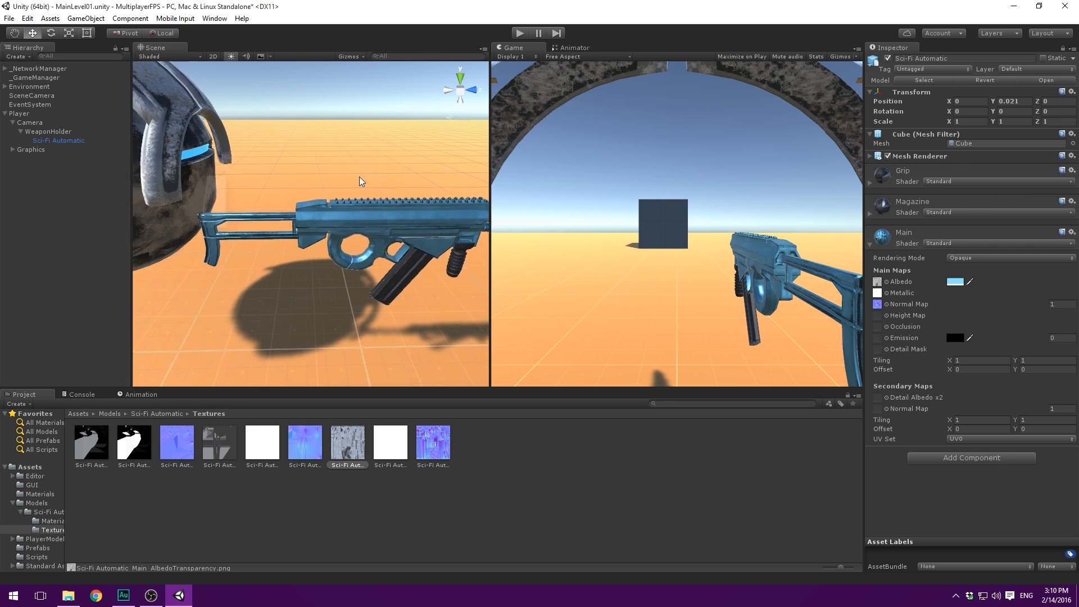
# Step: Collapse the Main material, then unlock the Inspector with the Player selected and apply the Player's changes to its prefab
pyautogui.click(910, 234)
pyautogui.scroll(8, 373, 206)
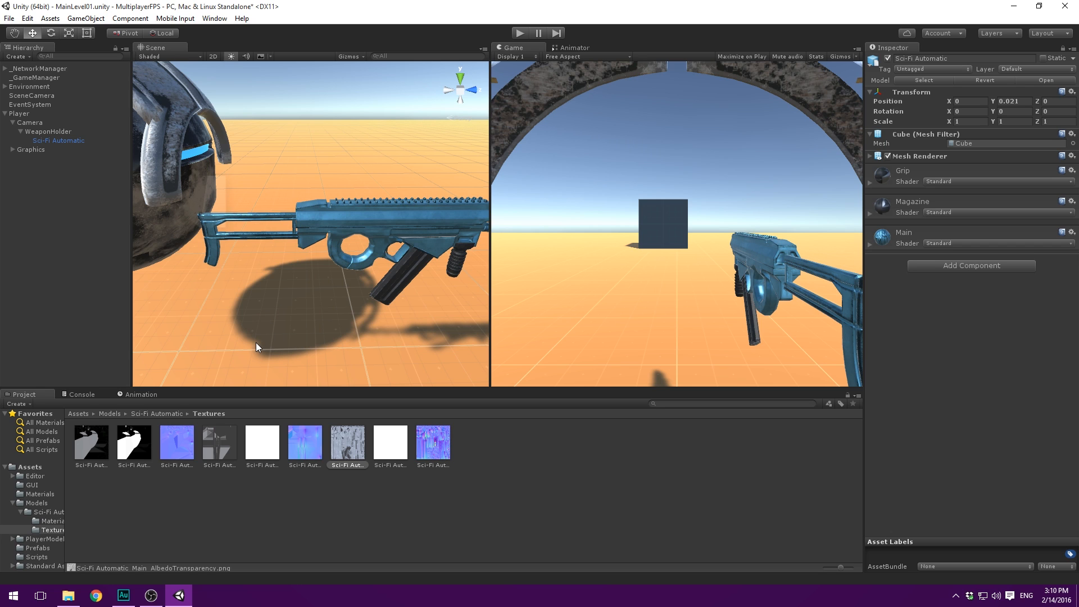
pyautogui.click(163, 413)
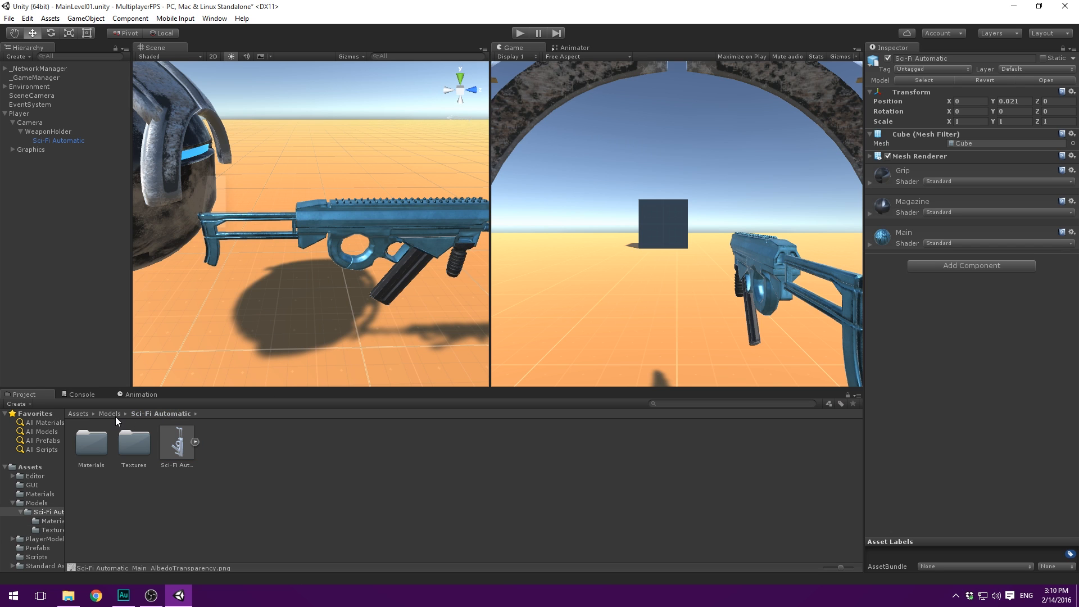
pyautogui.click(37, 132)
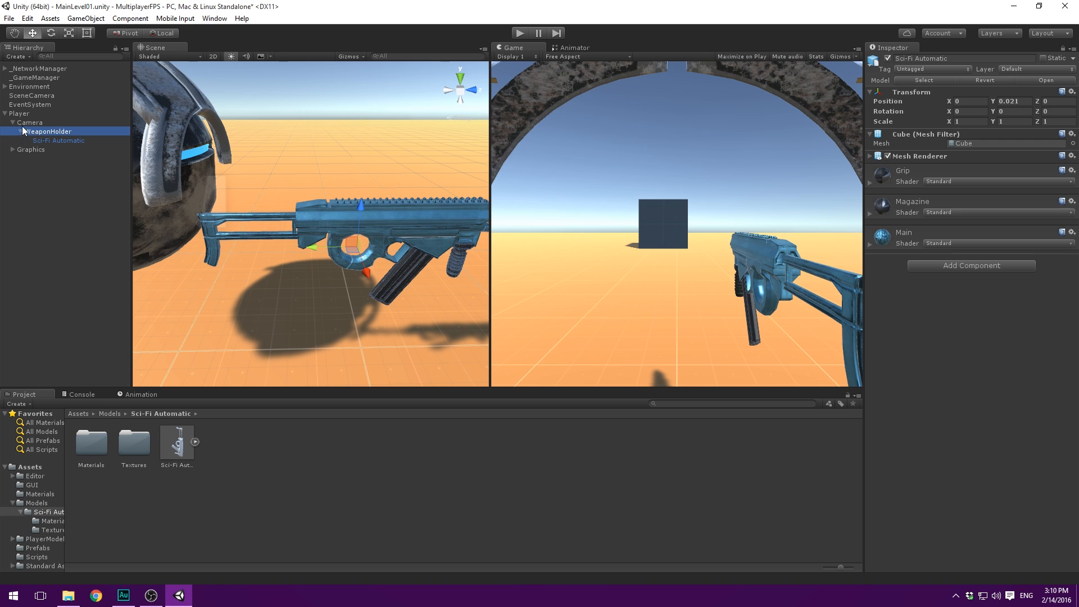
pyautogui.click(55, 113)
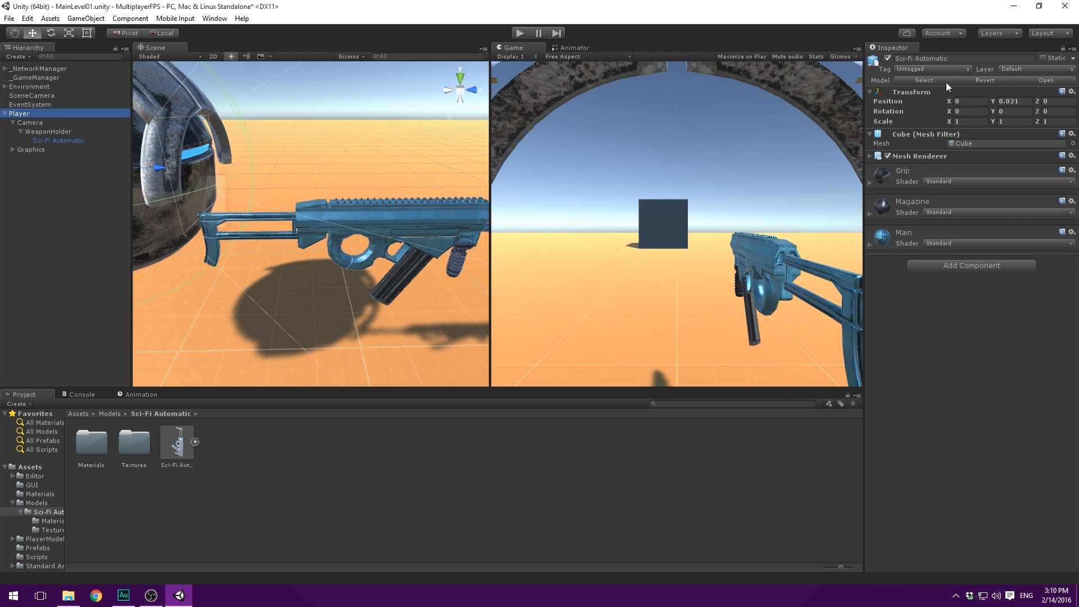
pyautogui.click(1062, 49)
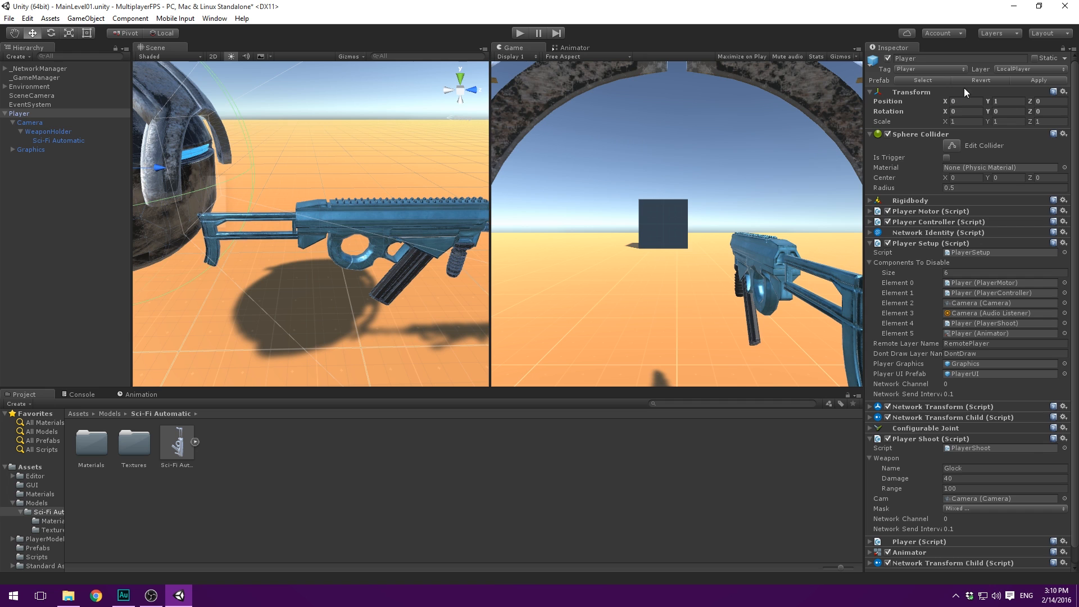
# Step: Collapse the Player's hierarchy and delete the Player from the scene
pyautogui.click(52, 132)
pyautogui.press('Left')
pyautogui.press('Left')
pyautogui.press('Left')
pyautogui.press('Left')
pyautogui.press('Left')
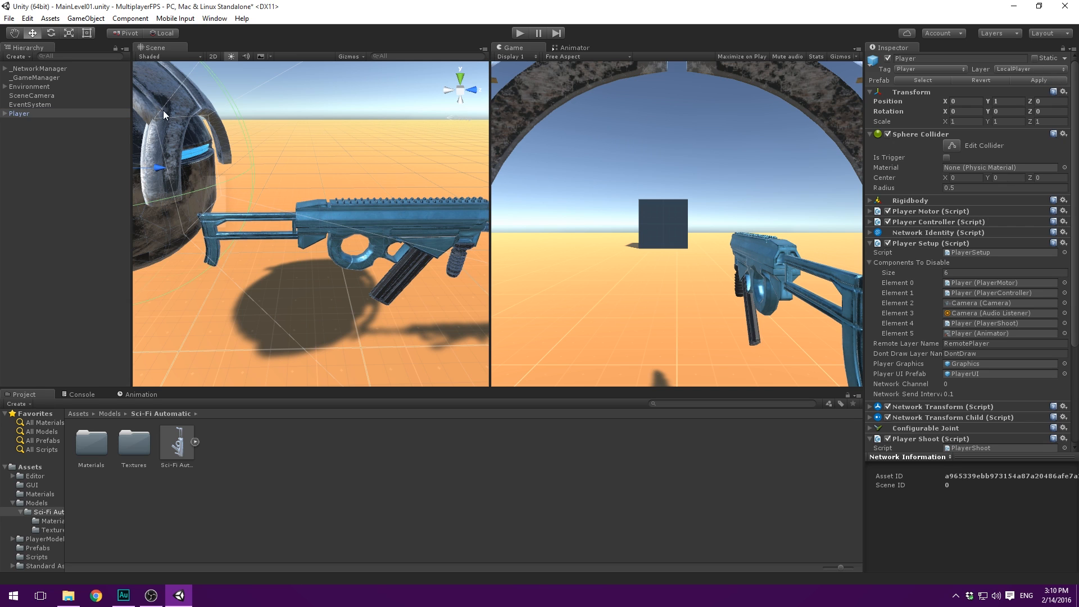
pyautogui.click(73, 115)
pyautogui.hotkey('ctrl', 's')
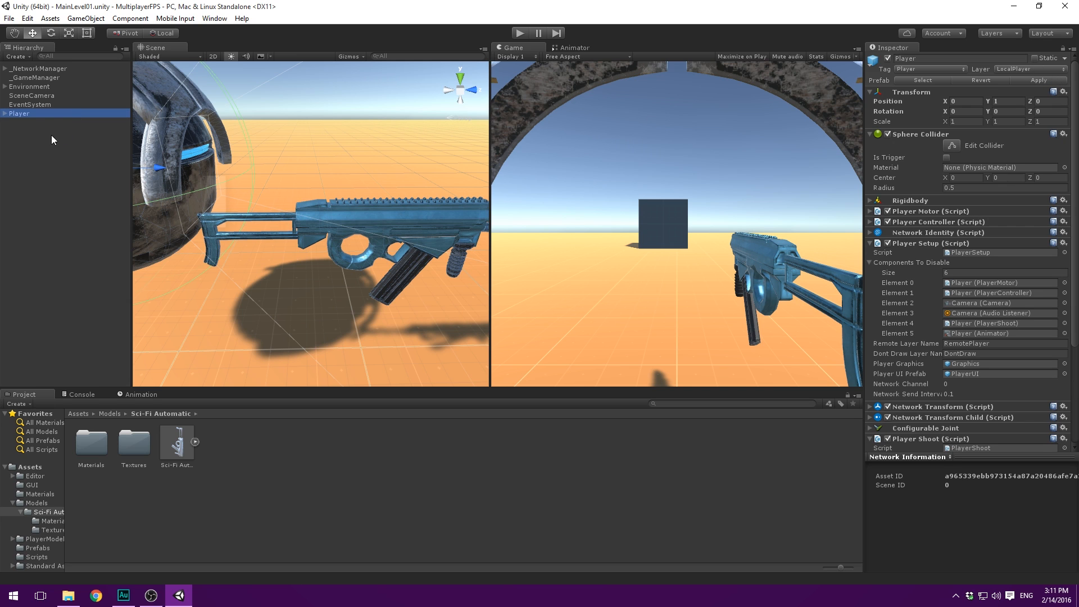
pyautogui.press('Delete')
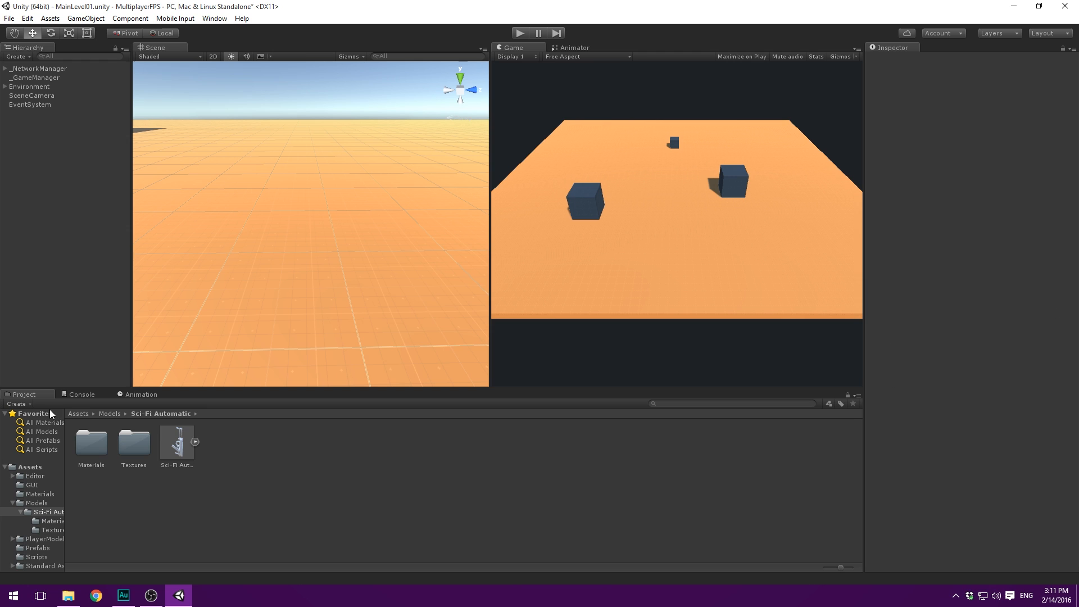
# Step: Show the root Assets folder, run the game and start it as a LAN host
pyautogui.click(79, 414)
pyautogui.click(521, 34)
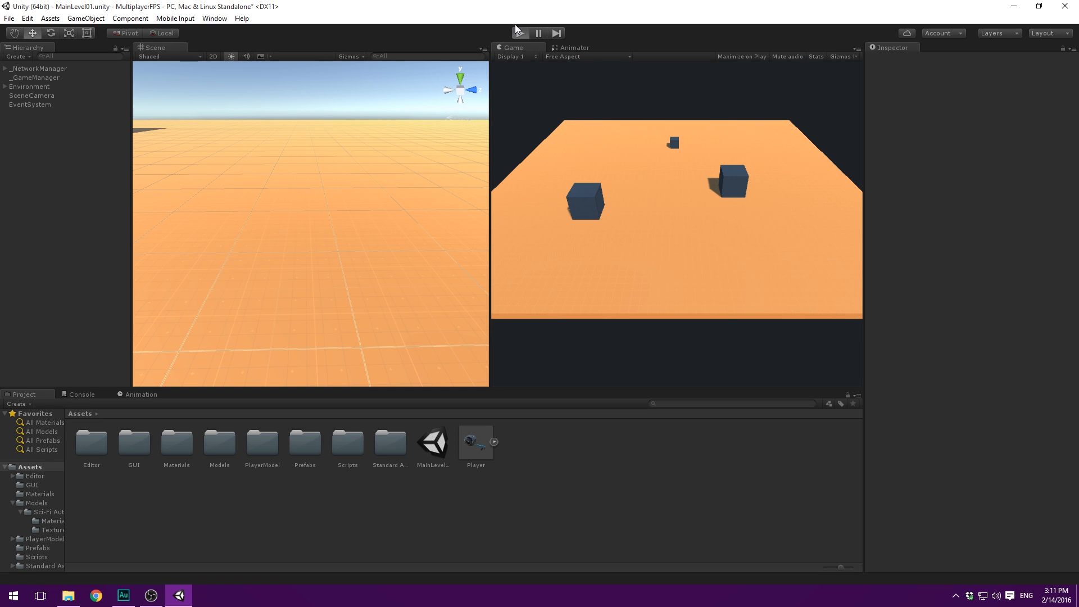
pyautogui.click(561, 89)
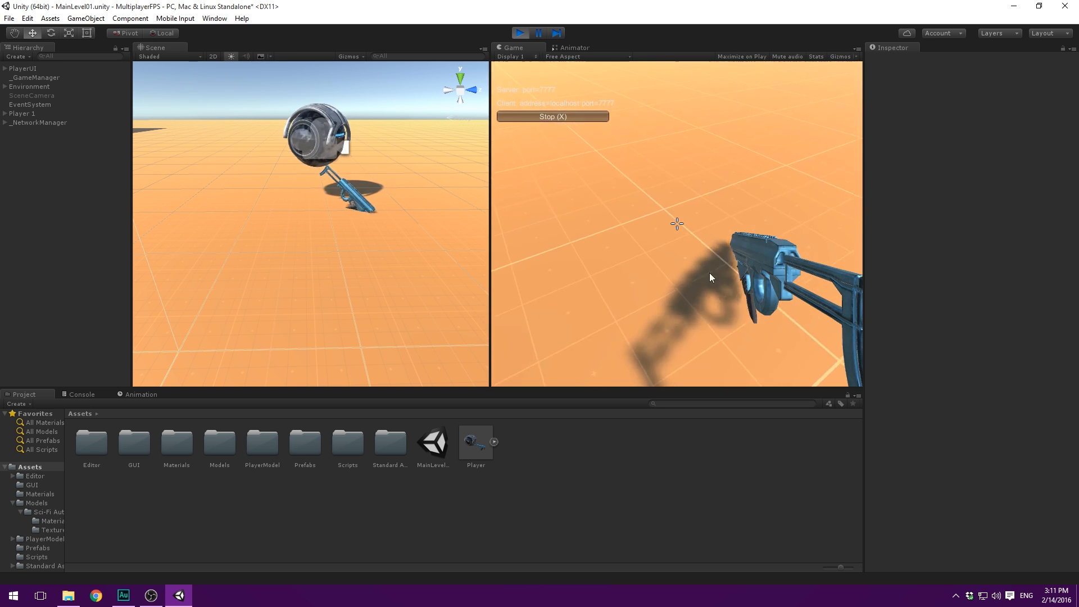
# Step: Move, jump and look around the level in play mode to check how the weapon follows the player's view
pyautogui.press('w')
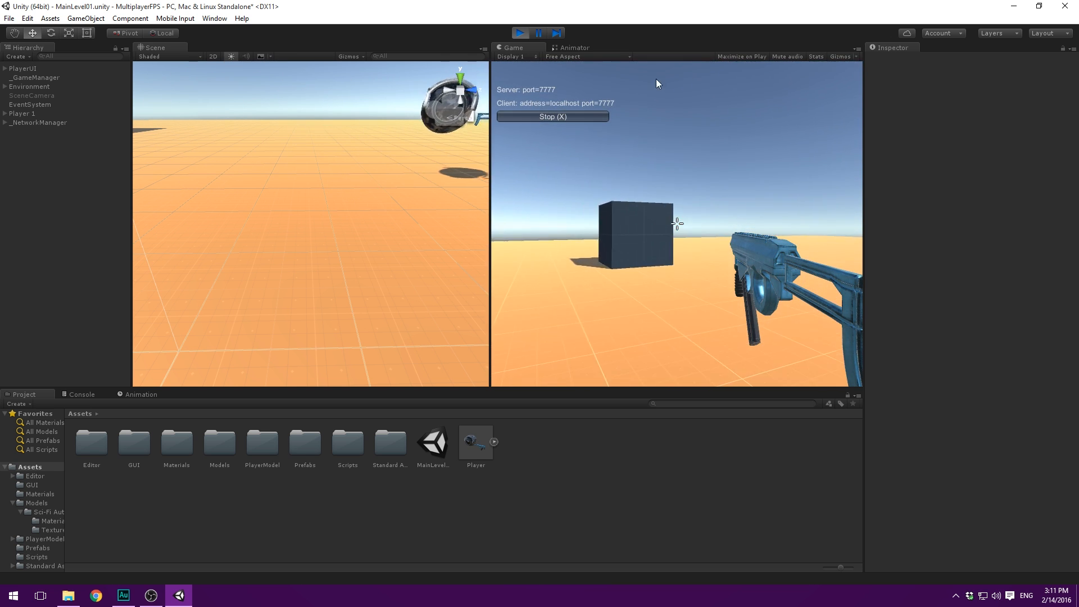
pyautogui.press('s')
pyautogui.press('w')
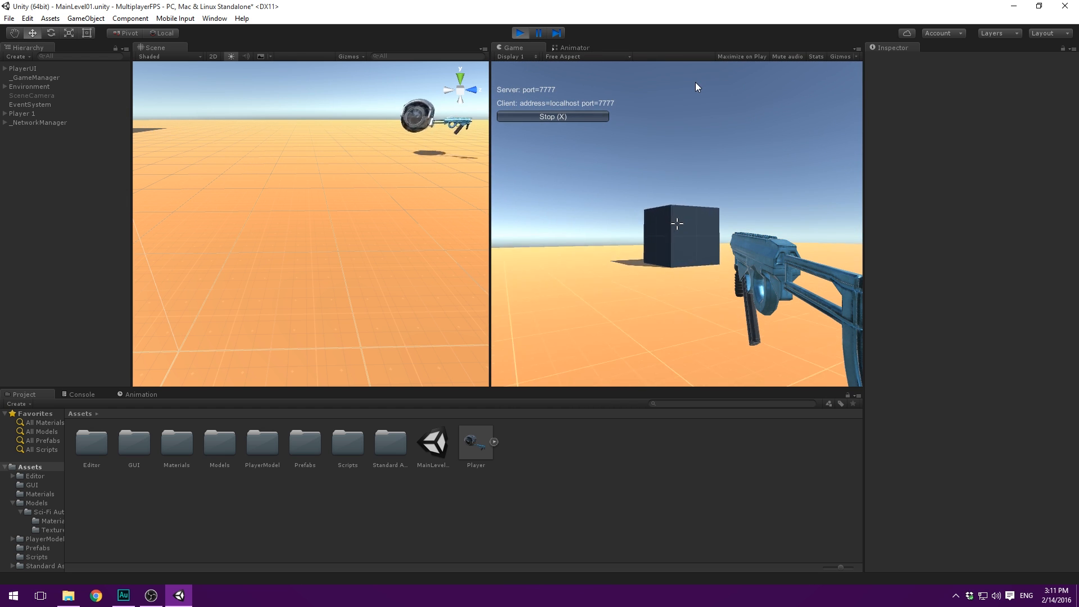
pyautogui.press('w')
pyautogui.press('s')
pyautogui.press('s')
pyautogui.press('space')
pyautogui.press('d')
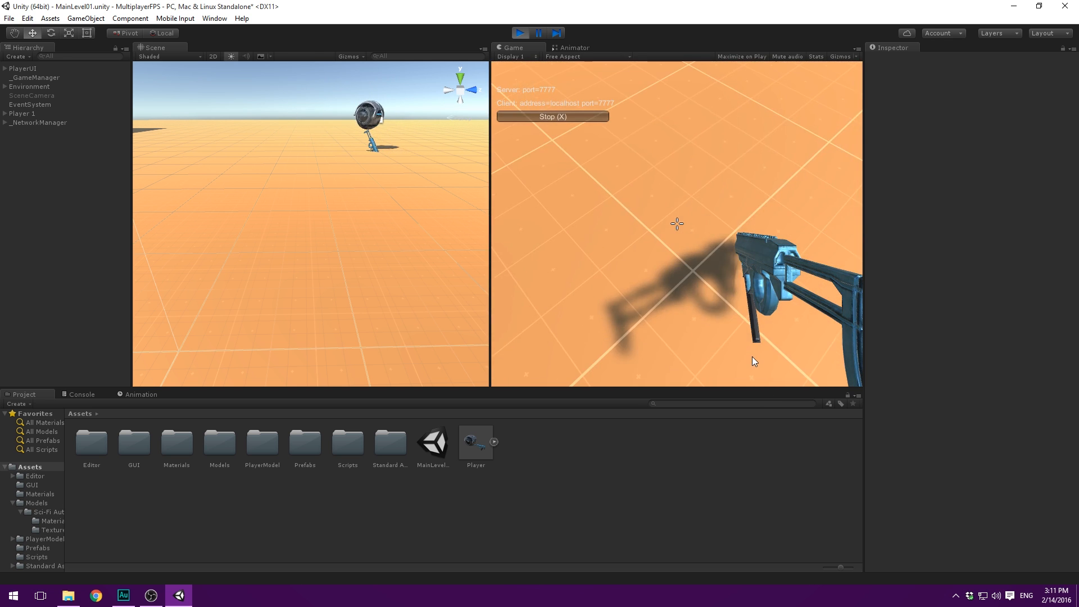
pyautogui.press('d')
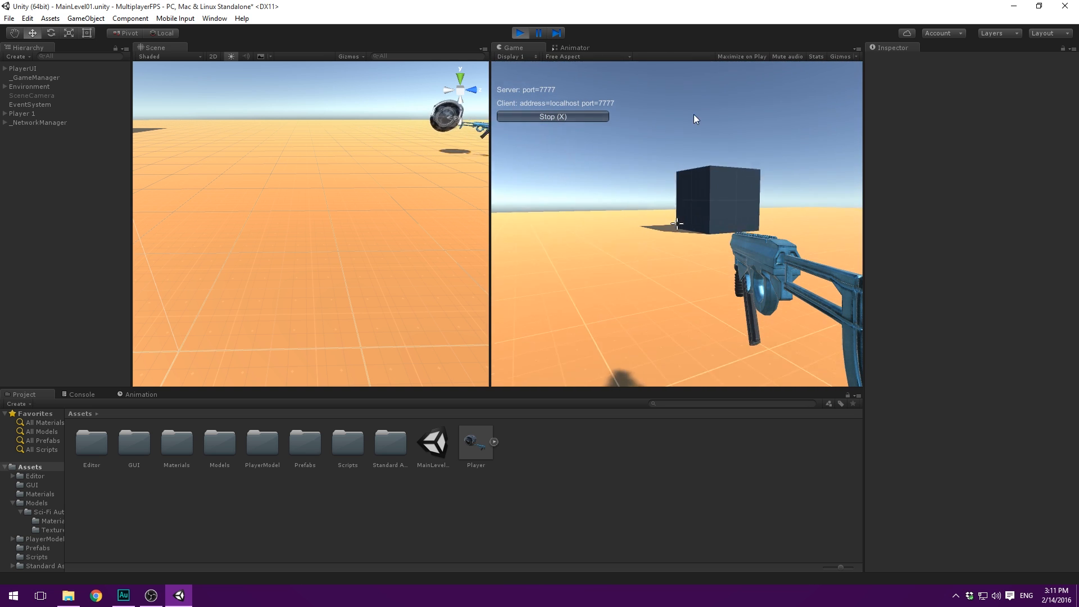
# Step: Move the player right up to the dark cubes to check the weapon for clipping, and stop the game
pyautogui.press('w')
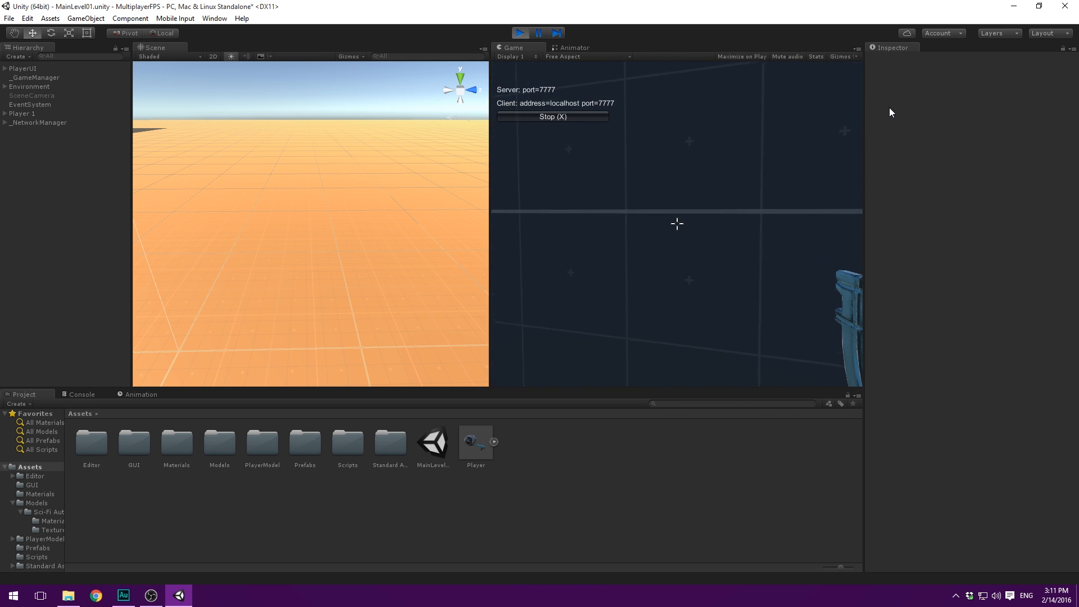
pyautogui.press('s')
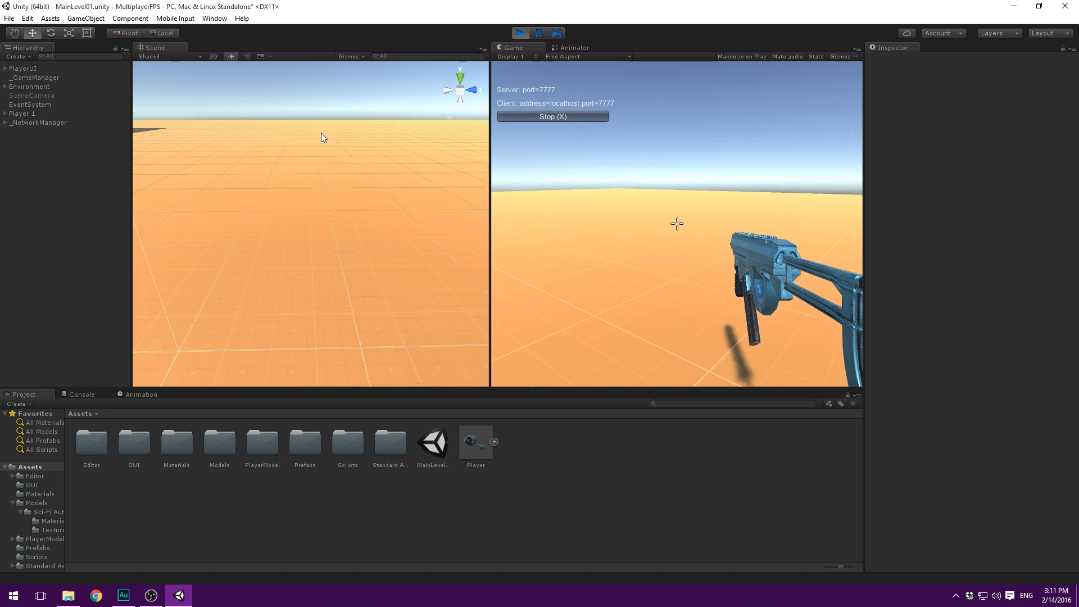
pyautogui.press('s')
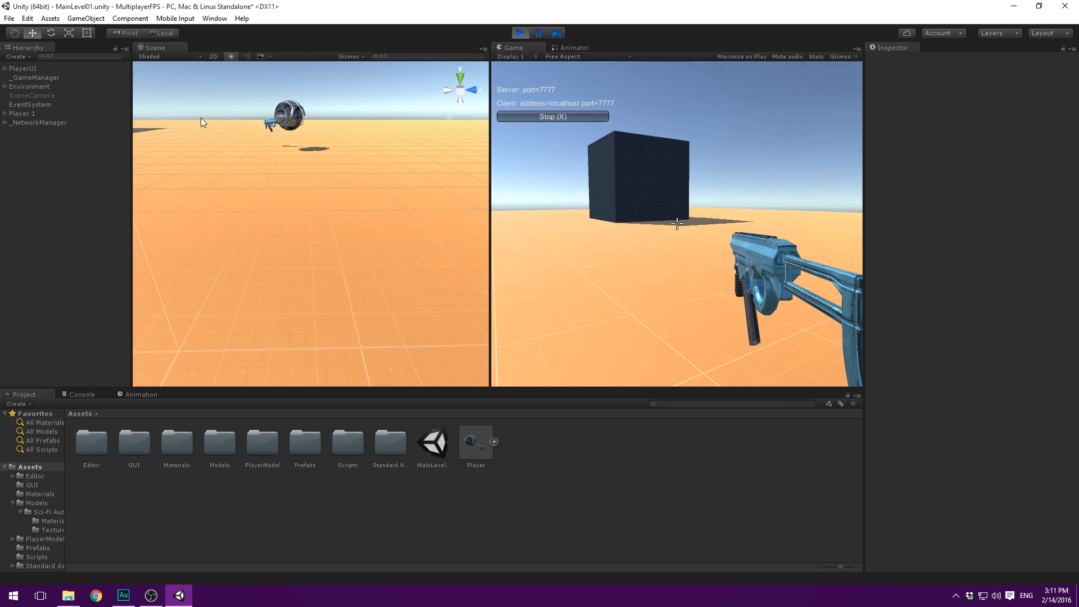
pyautogui.press('w')
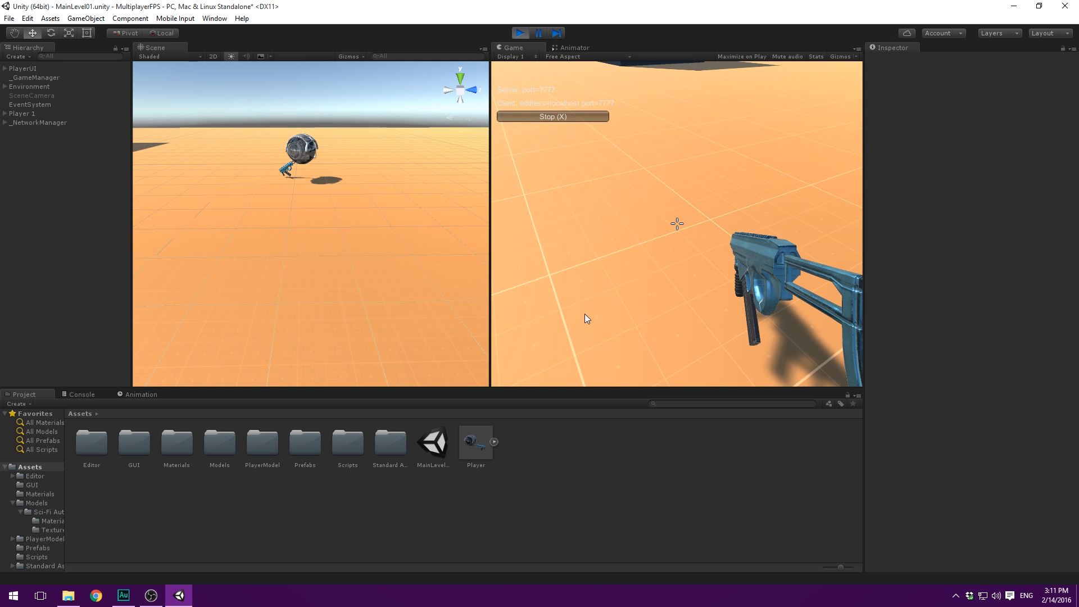
pyautogui.press('w')
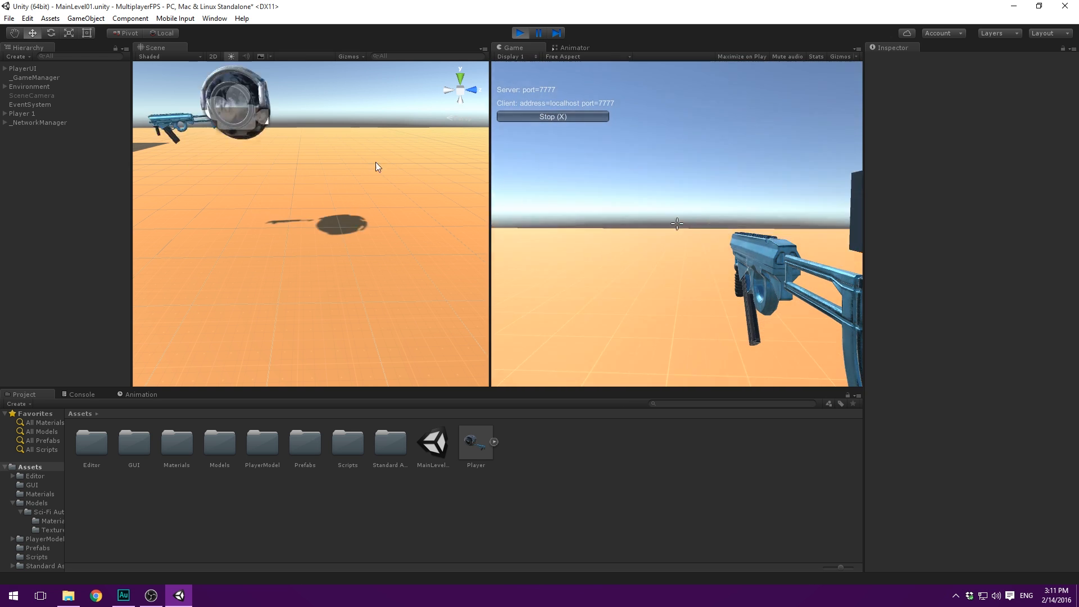
pyautogui.press('w')
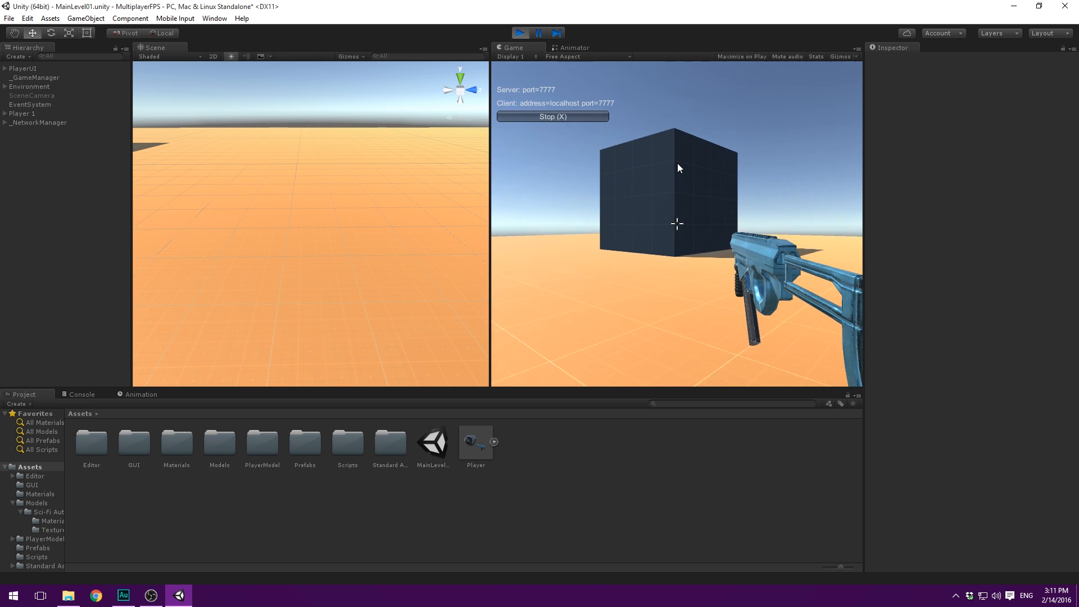
pyautogui.press('w')
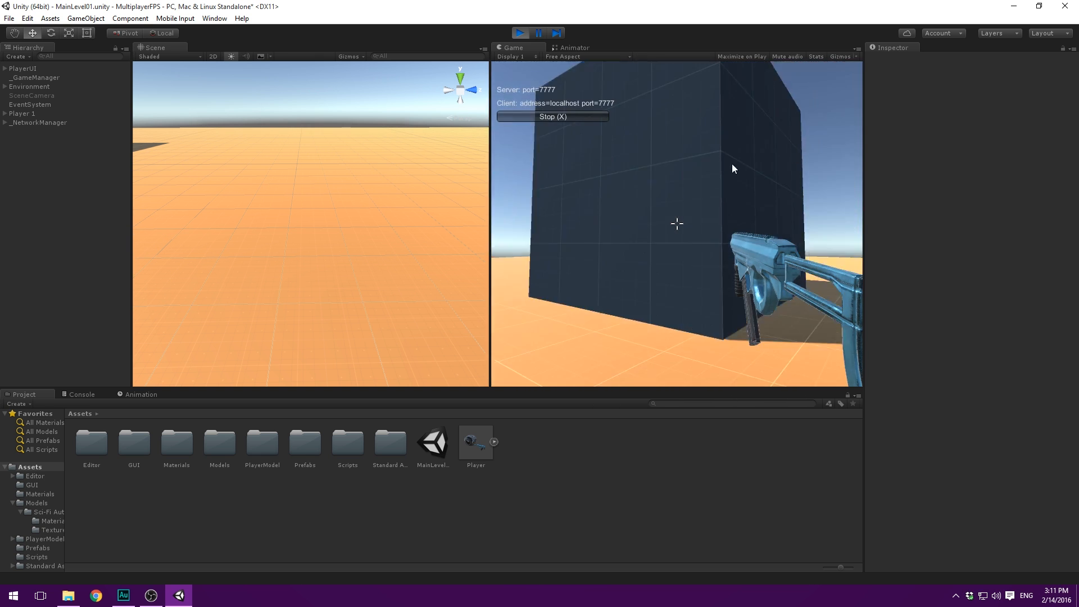
pyautogui.press('s')
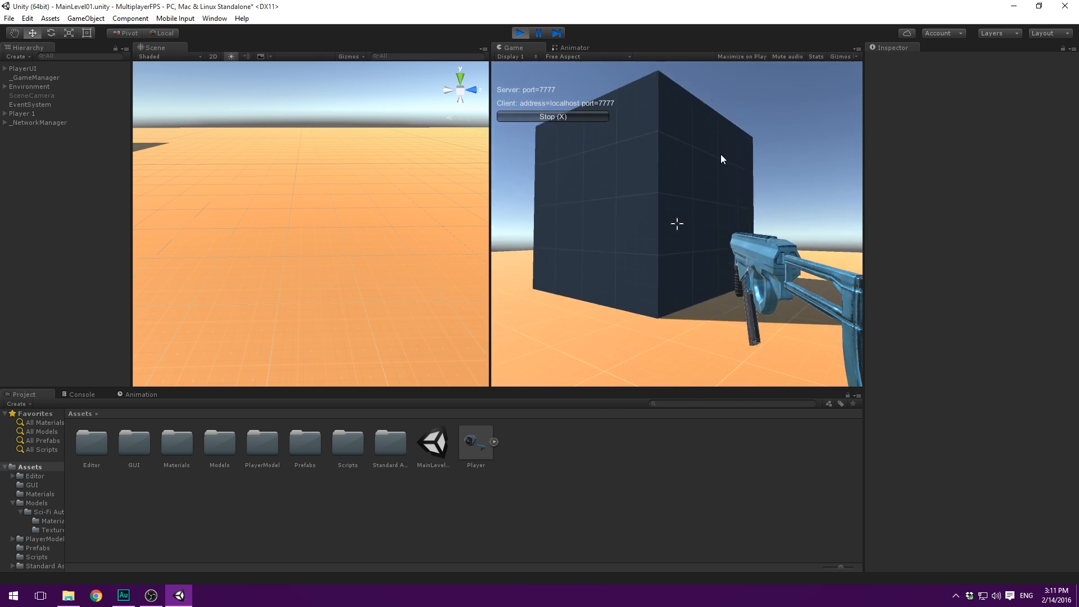
pyautogui.click(520, 33)
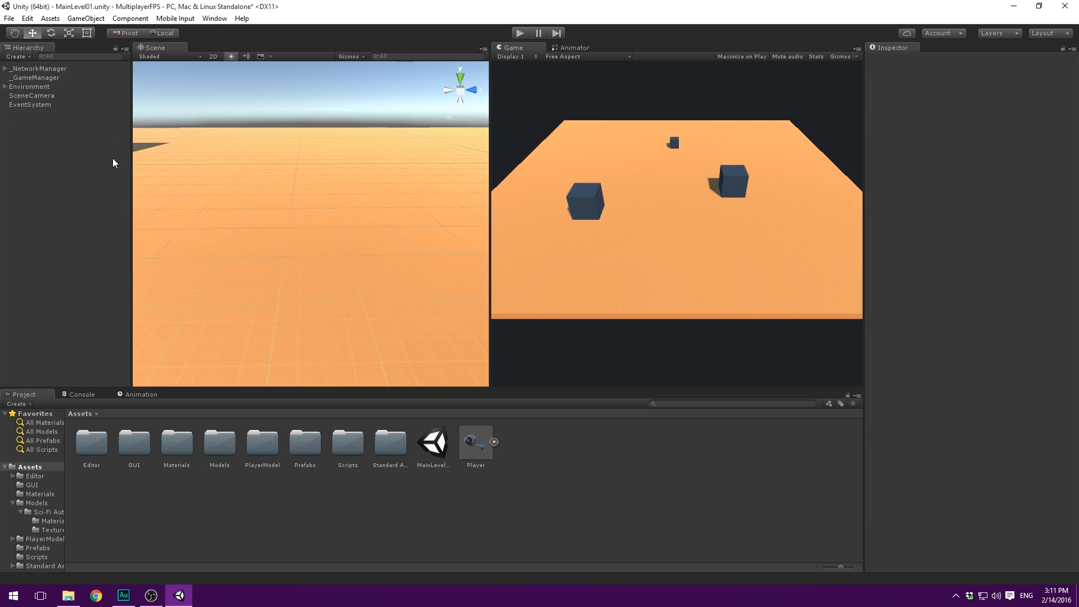
# Step: Place the Player prefab in the scene and add a camera named WeaponCamera as a child of its Camera
pyautogui.click(476, 443)
pyautogui.moveTo(472, 449); pyautogui.dragTo(8, 120)
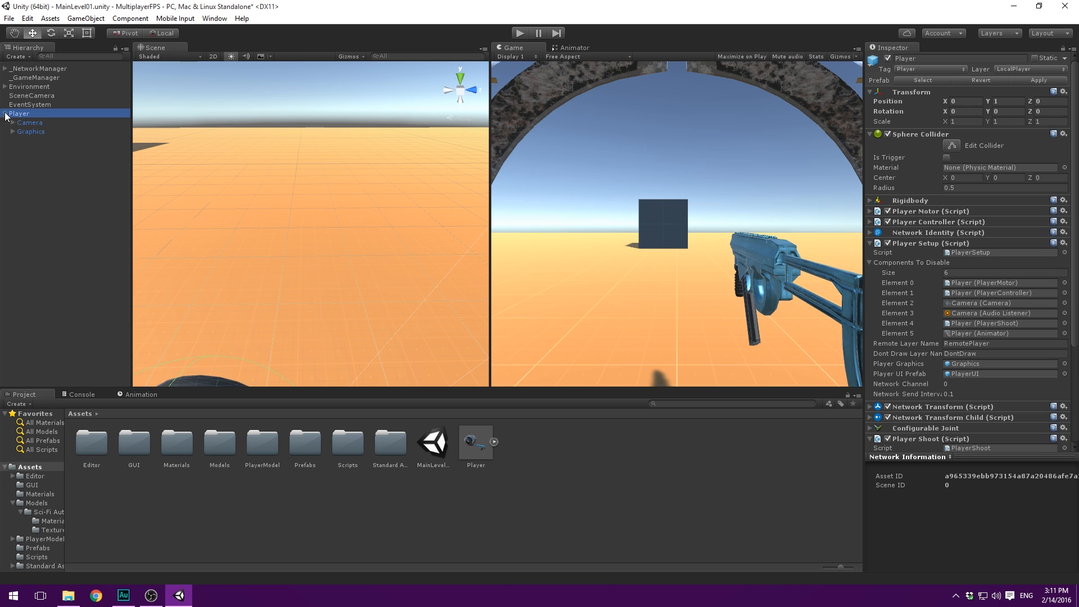
pyautogui.click(27, 121)
pyautogui.click(12, 121)
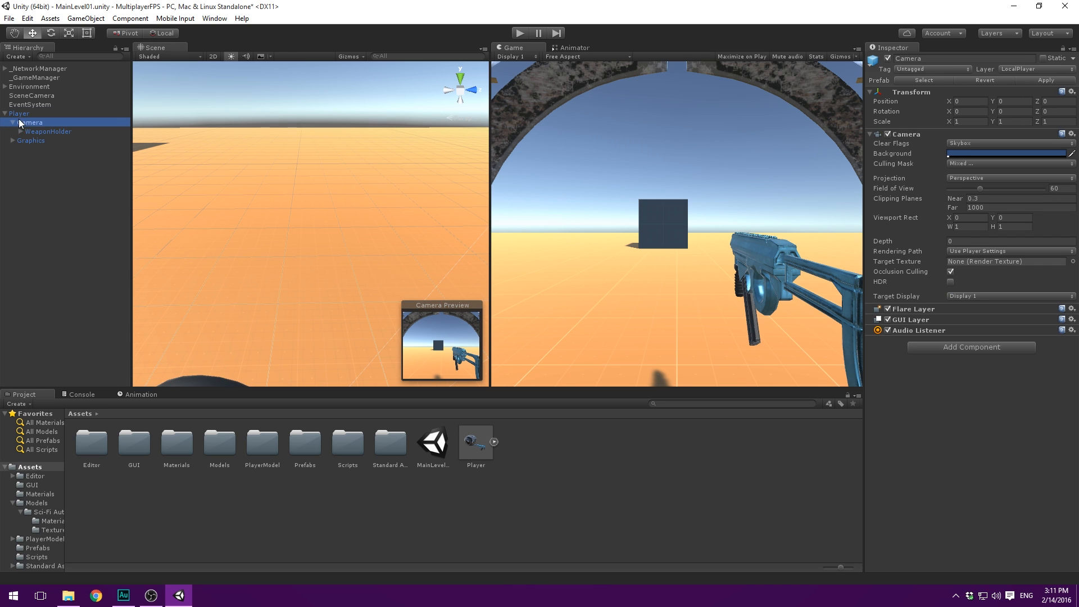
pyautogui.rightClick(49, 122)
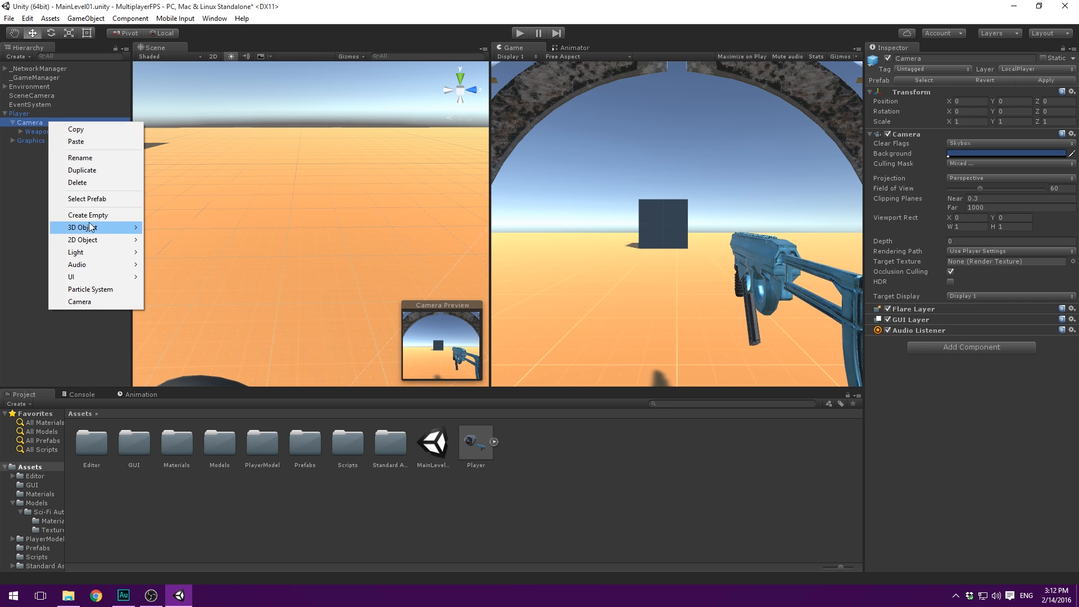
pyautogui.click(116, 301)
pyautogui.write('WeaponCamera')
pyautogui.press('Return')
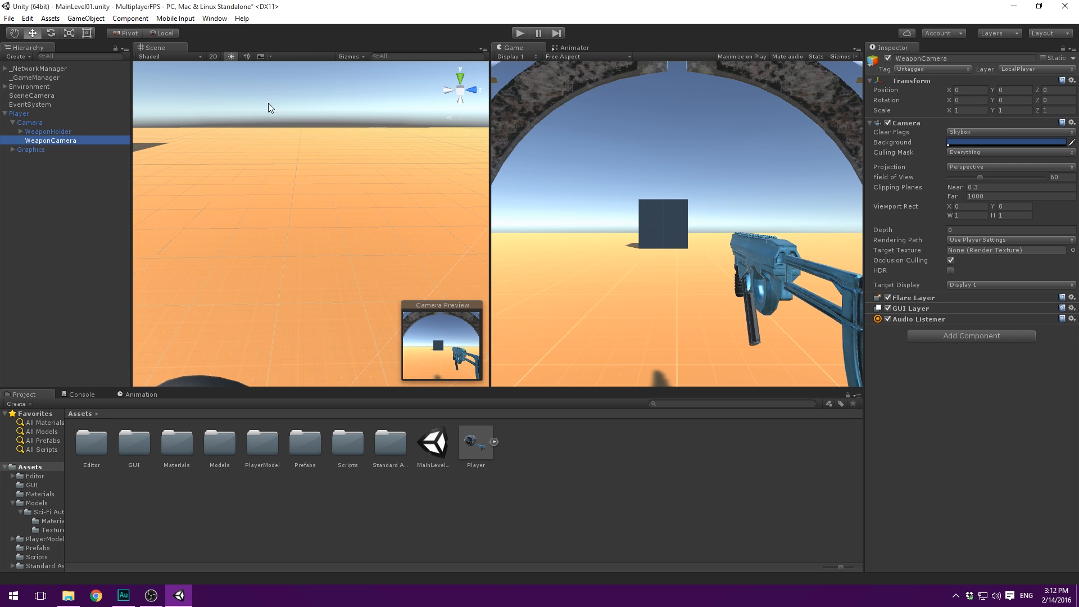
# Step: Set the Player Setup script's Components To Disable size to 7, assign WeaponCamera to Element 6 and collapse the script
pyautogui.click(26, 114)
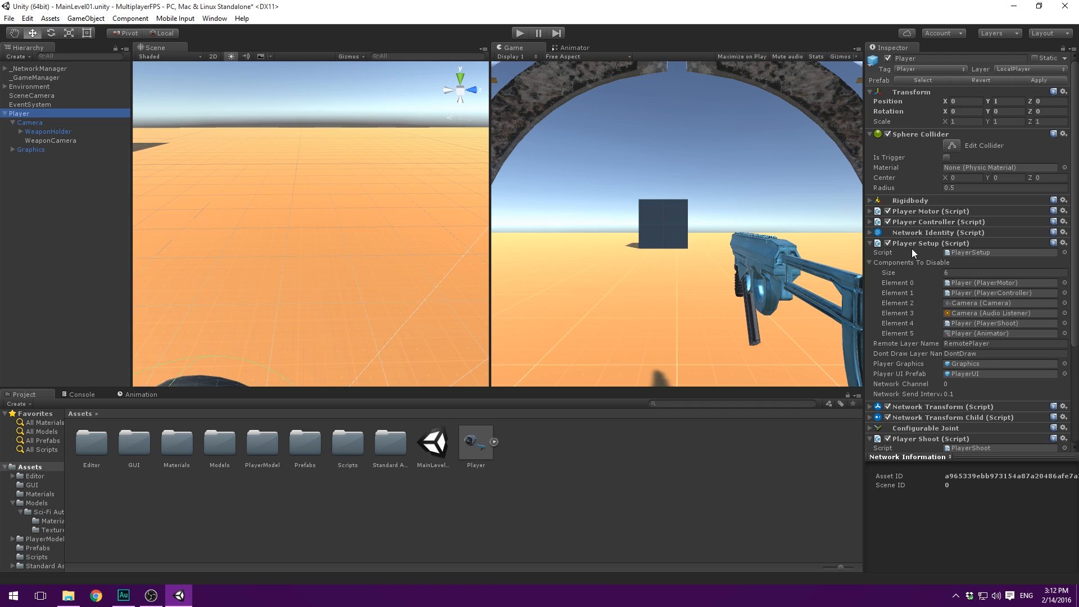
pyautogui.click(972, 271)
pyautogui.write('7')
pyautogui.press('Return')
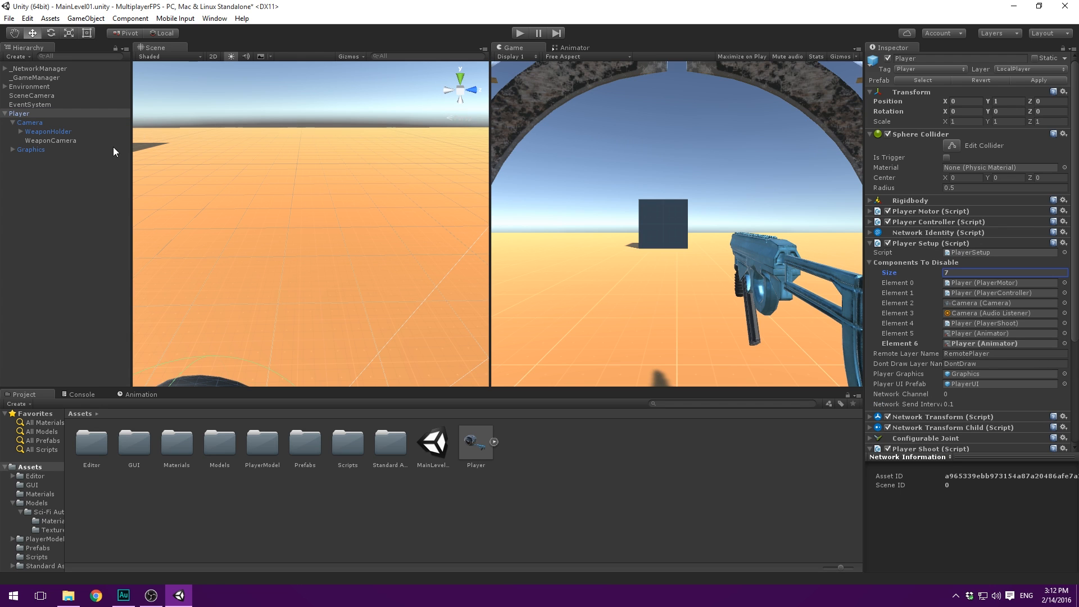
pyautogui.moveTo(36, 140); pyautogui.dragTo(981, 348)
pyautogui.click(891, 261)
pyautogui.click(909, 245)
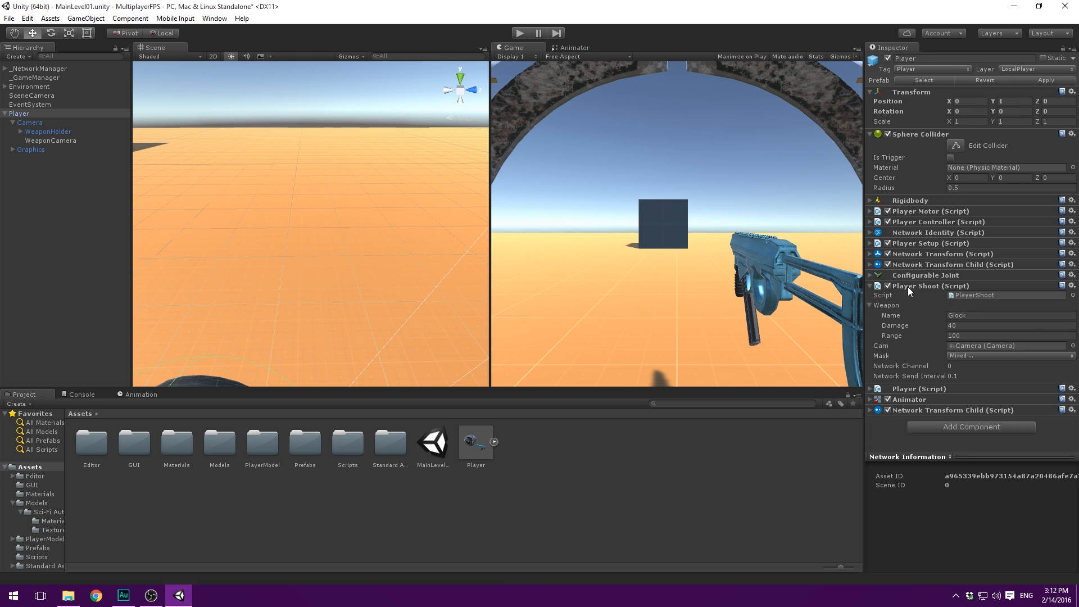
# Step: Collapse the Player Shoot script on the Player and apply the Player's changes to its prefab
pyautogui.click(908, 287)
pyautogui.click(1046, 80)
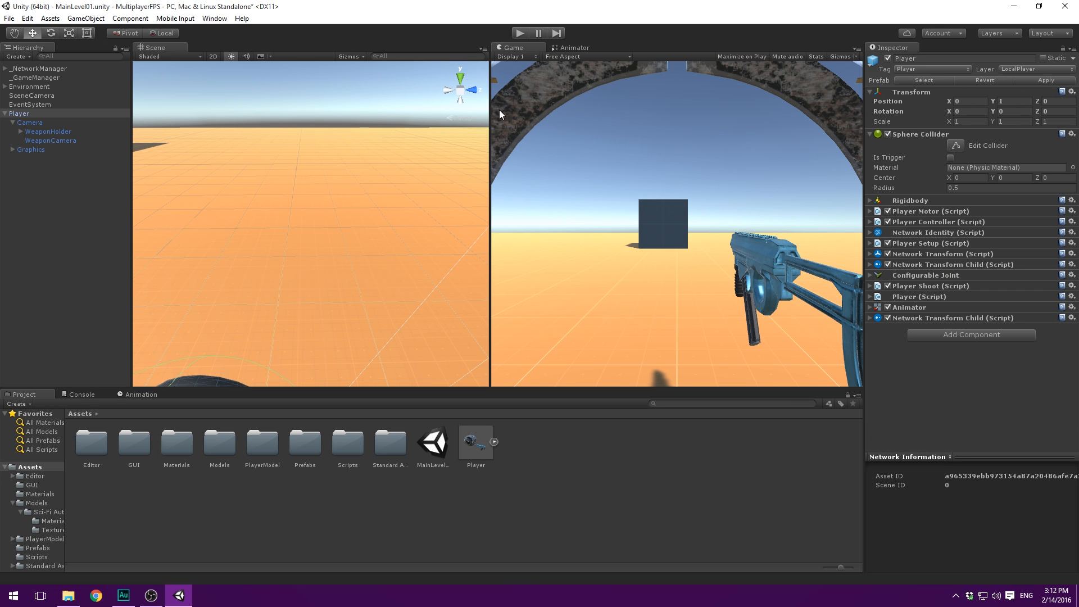
# Step: Set the WeaponCamera's Clear Flags to Depth only
pyautogui.click(51, 141)
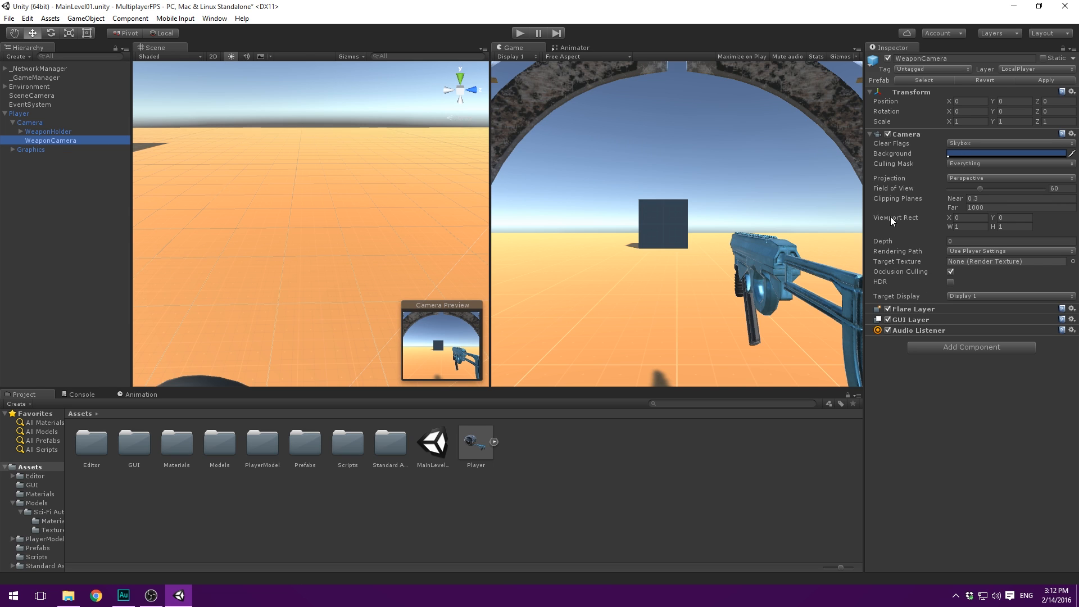
pyautogui.click(966, 141)
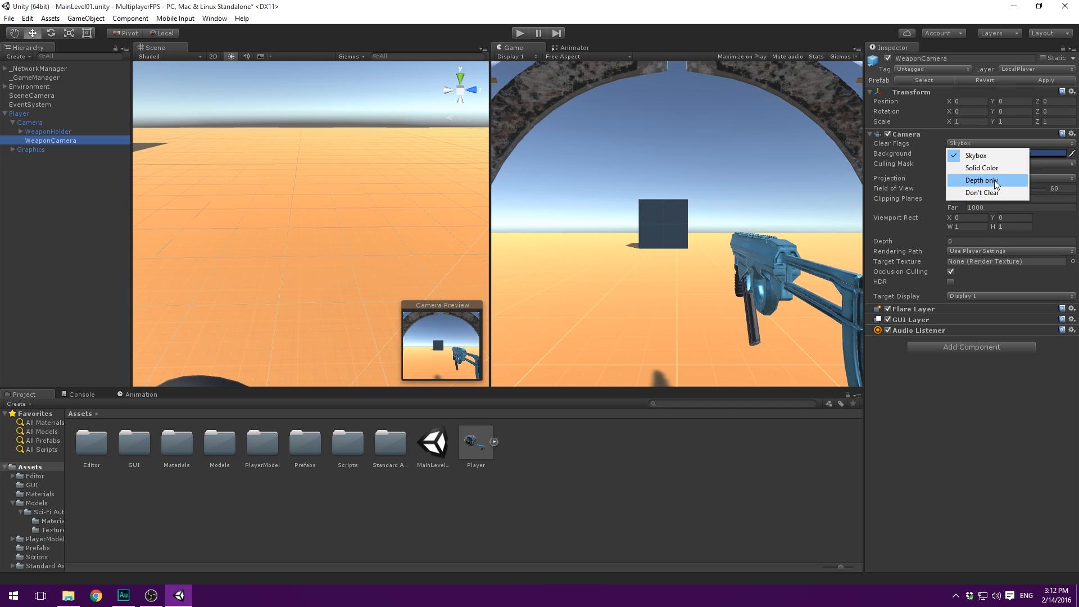
pyautogui.click(994, 180)
pyautogui.click(985, 144)
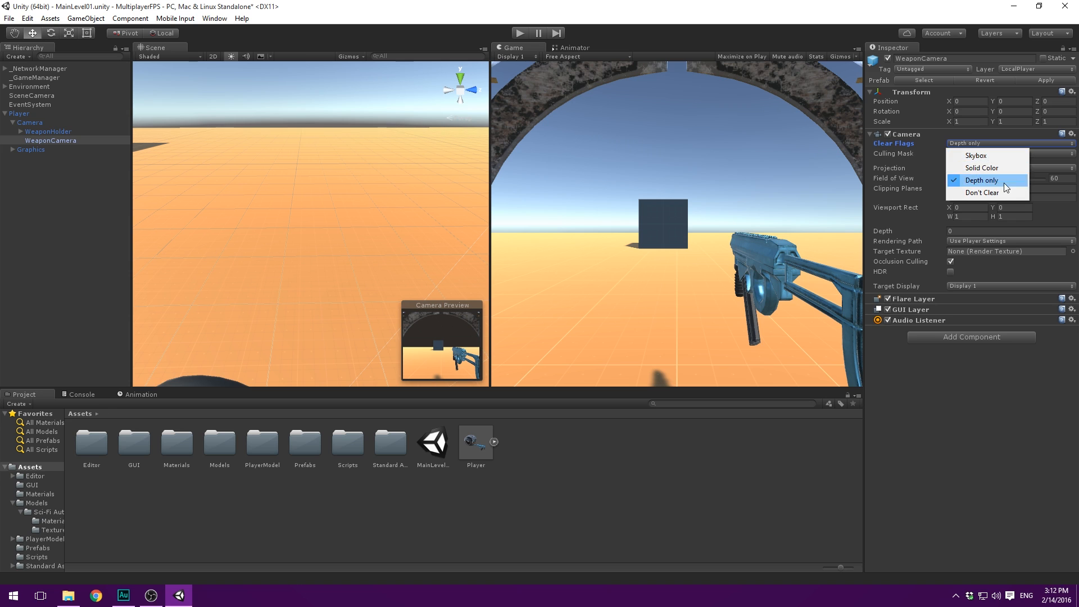
pyautogui.click(985, 180)
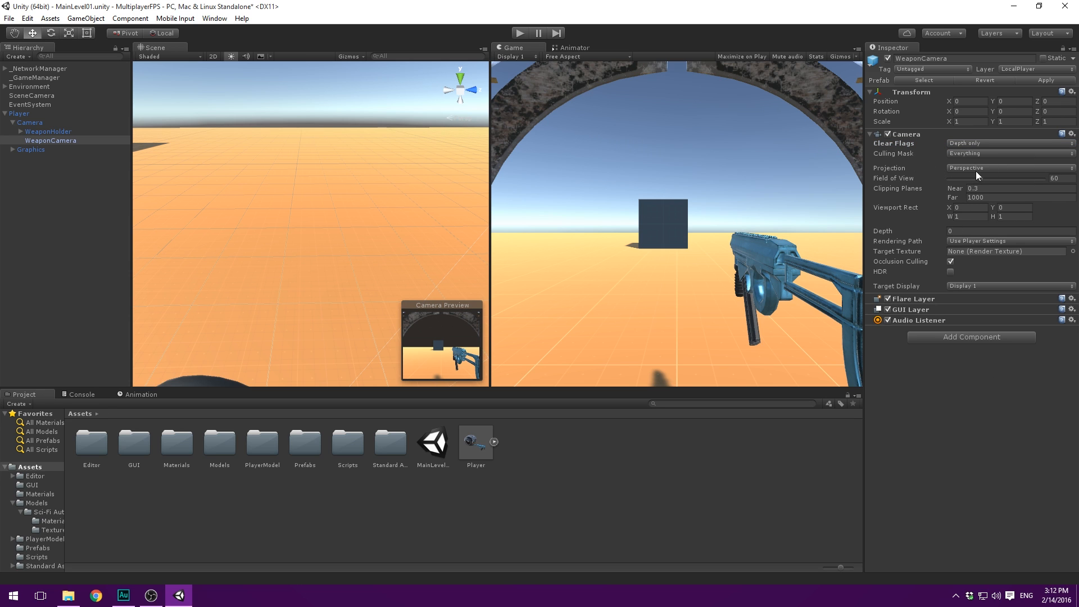
# Step: Set the WeaponCamera's Depth to 1 and its Culling Mask to Nothing
pyautogui.click(957, 232)
pyautogui.write('1')
pyautogui.click(971, 153)
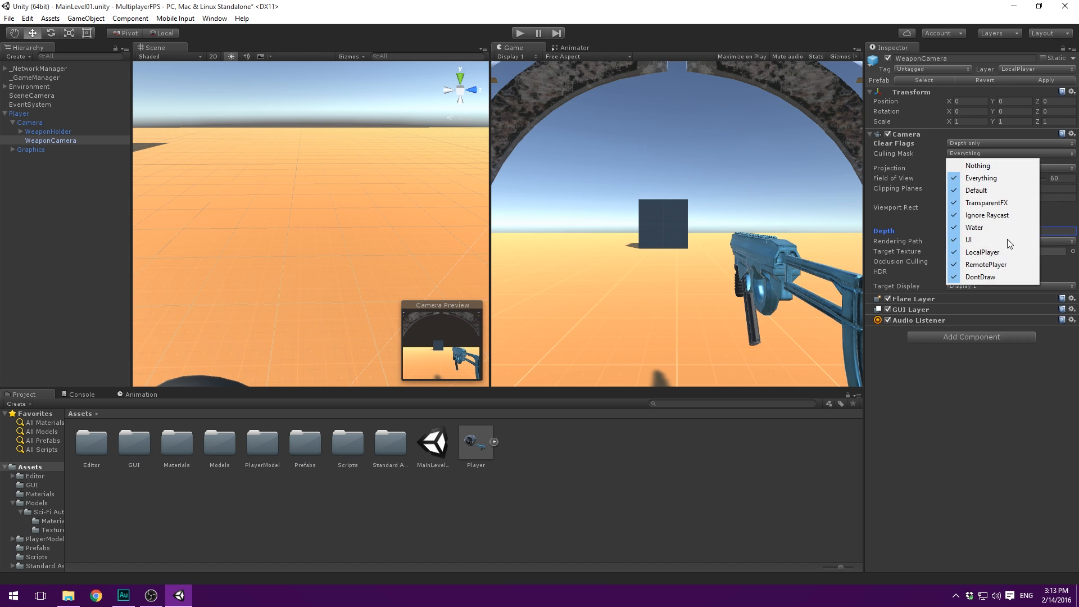
pyautogui.click(980, 166)
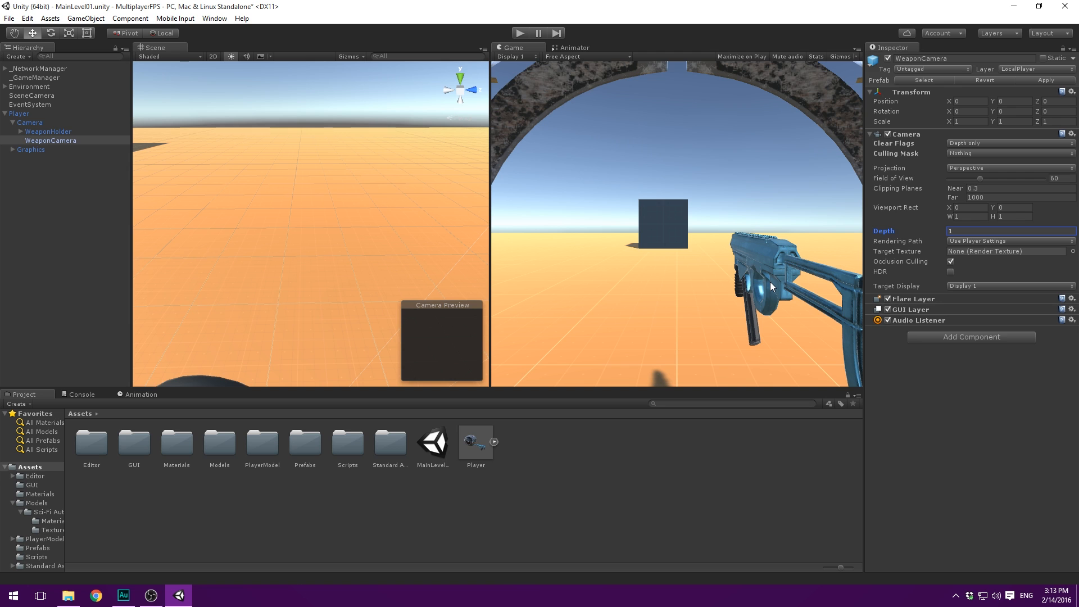
# Step: Add a new layer named Weapon as User Layer 11
pyautogui.click(1025, 69)
pyautogui.click(1018, 183)
pyautogui.click(958, 229)
pyautogui.write('Weapon')
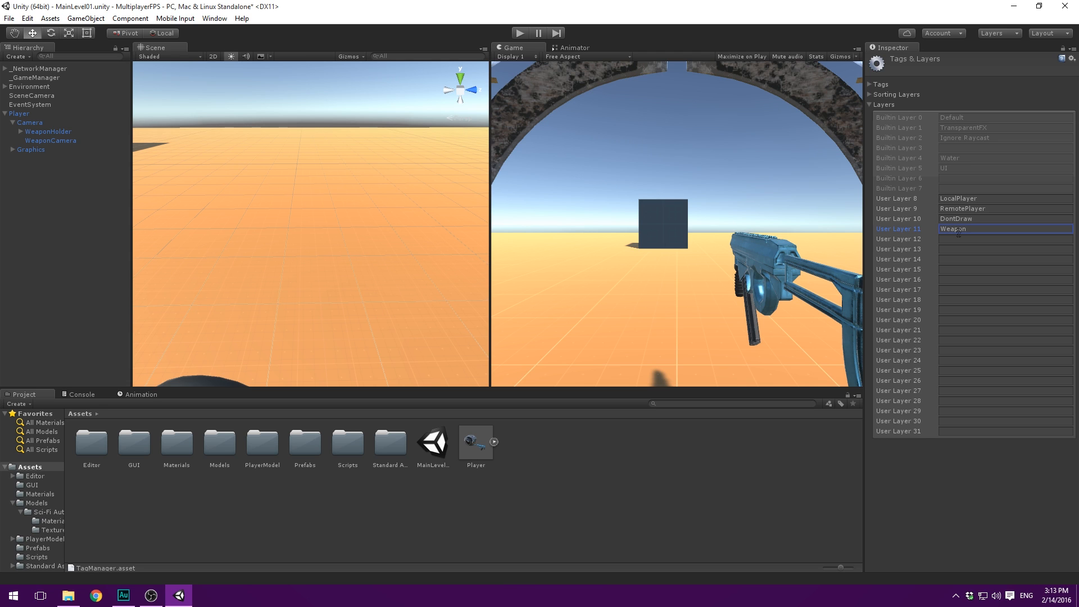
# Step: Set the WeaponCamera's Culling Mask to only the Weapon layer
pyautogui.click(49, 131)
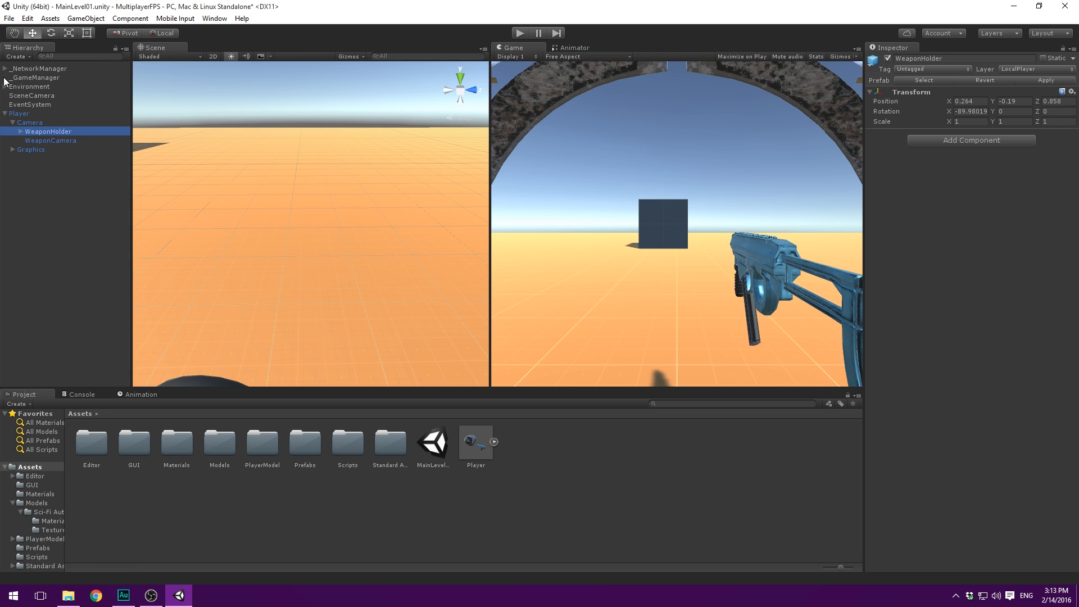
pyautogui.click(72, 140)
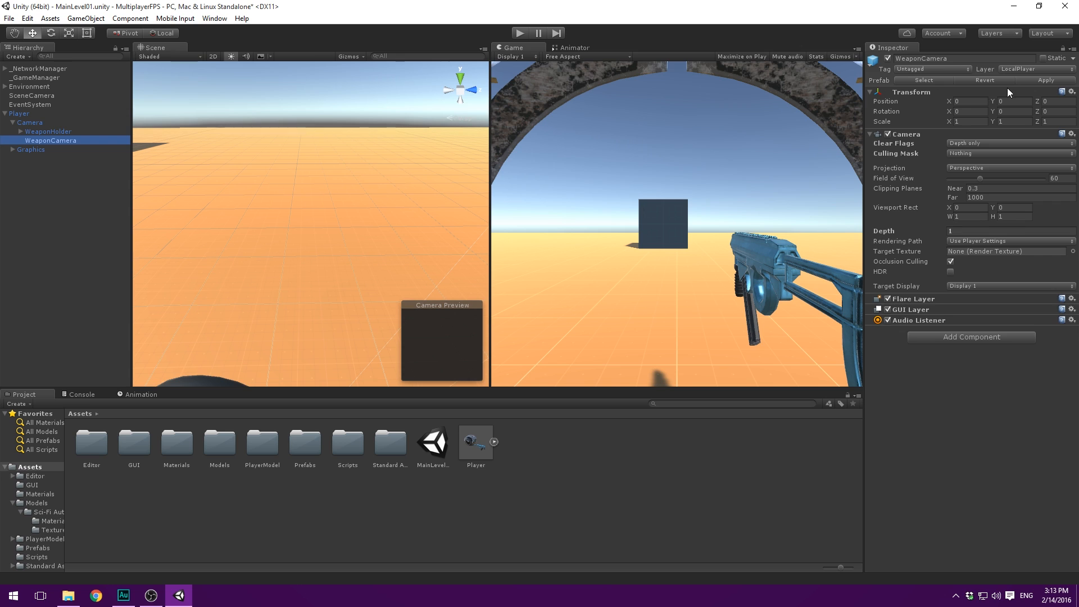
pyautogui.click(21, 131)
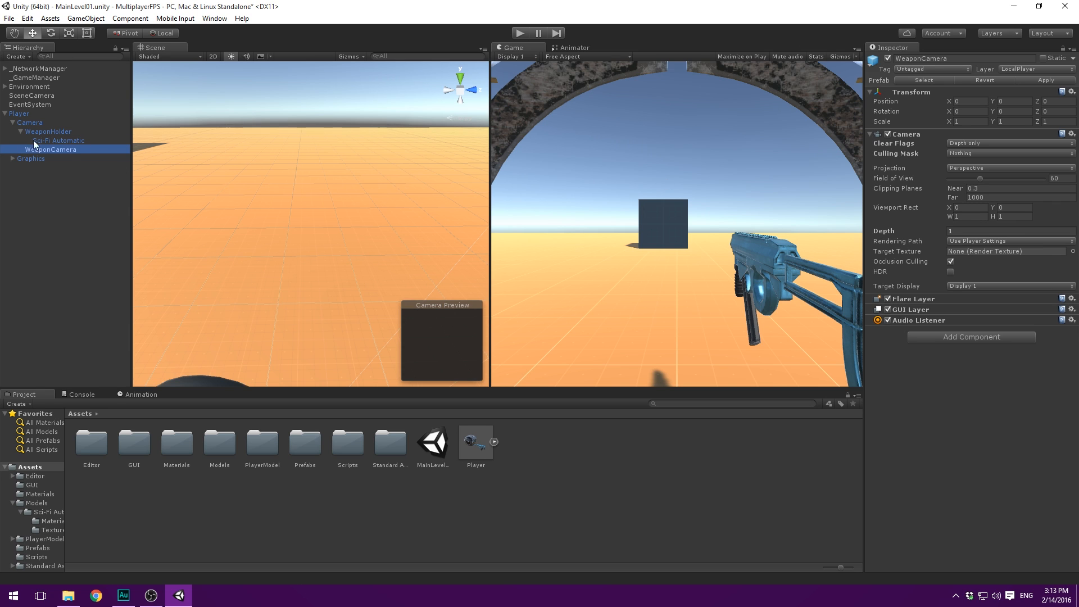
pyautogui.click(21, 132)
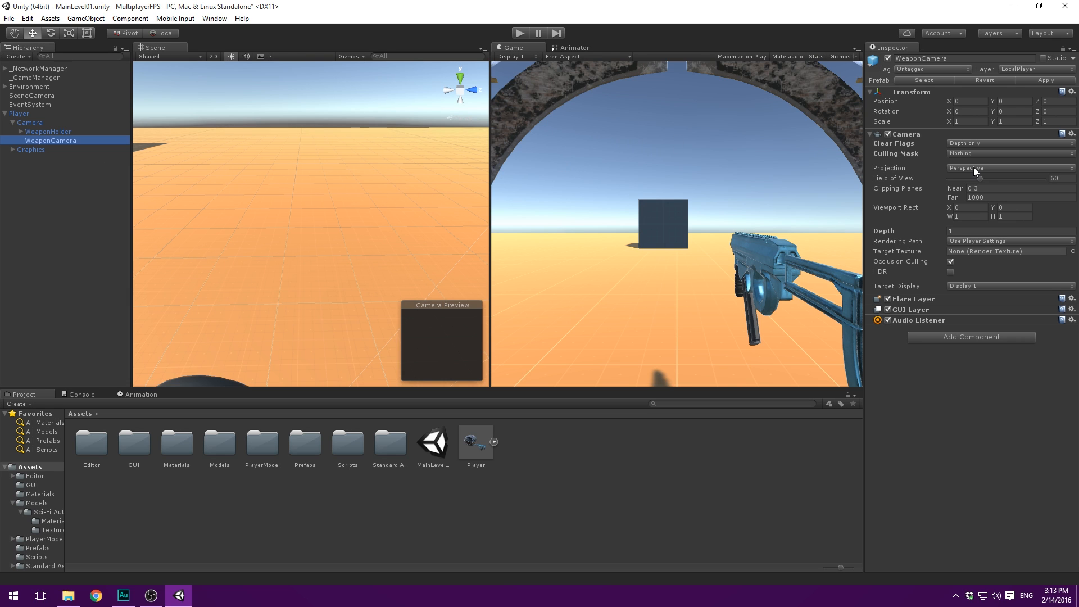
pyautogui.click(962, 153)
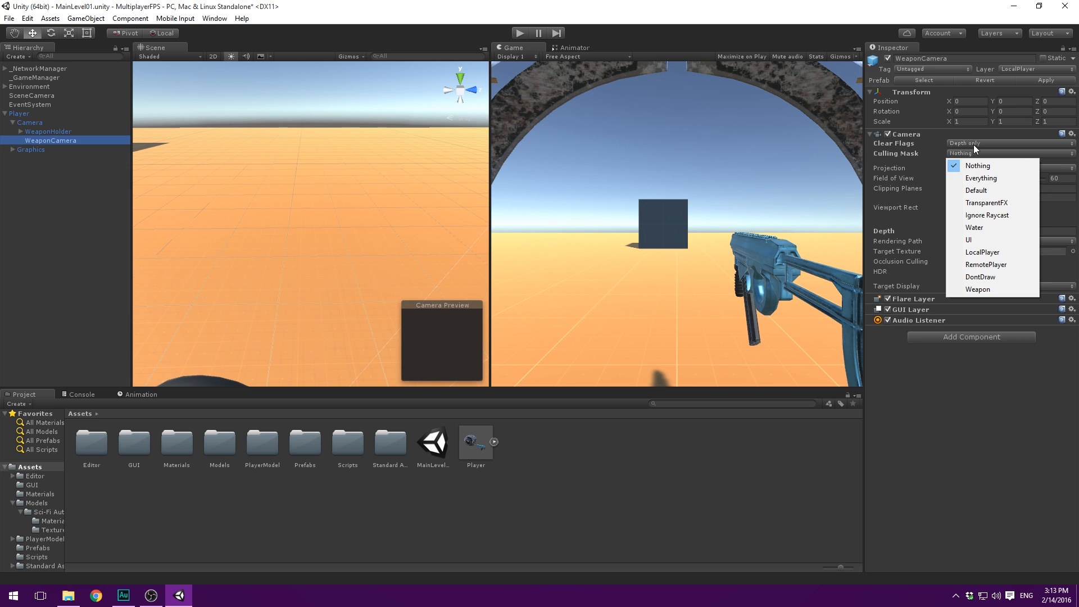
pyautogui.click(998, 287)
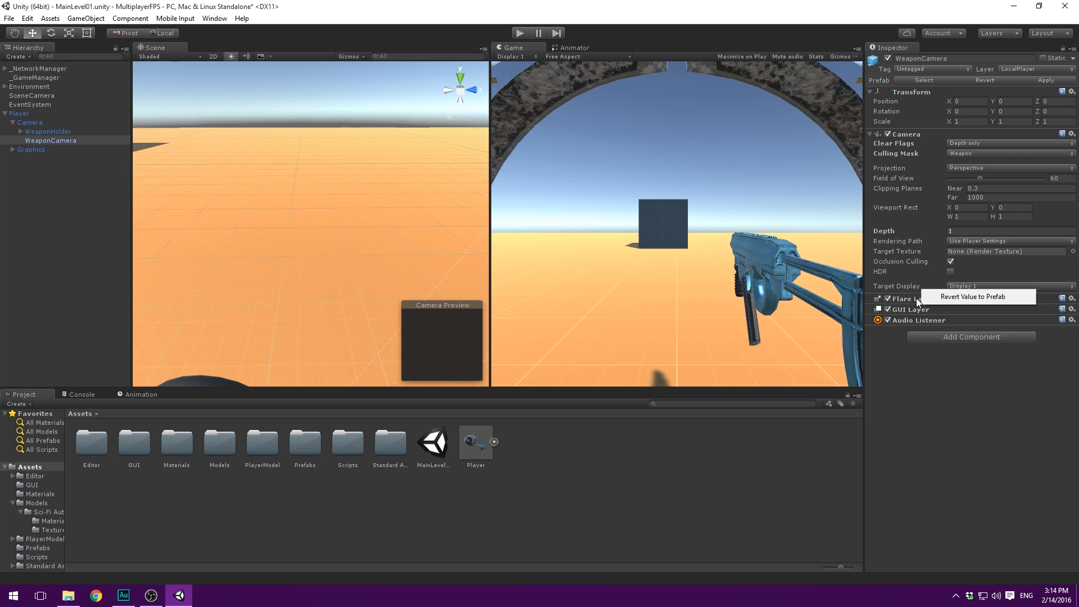
# Step: Remove the Flare Layer, GUI Layer and Audio Listener components from WeaponCamera and apply the changes to the Player prefab
pyautogui.click(1071, 298)
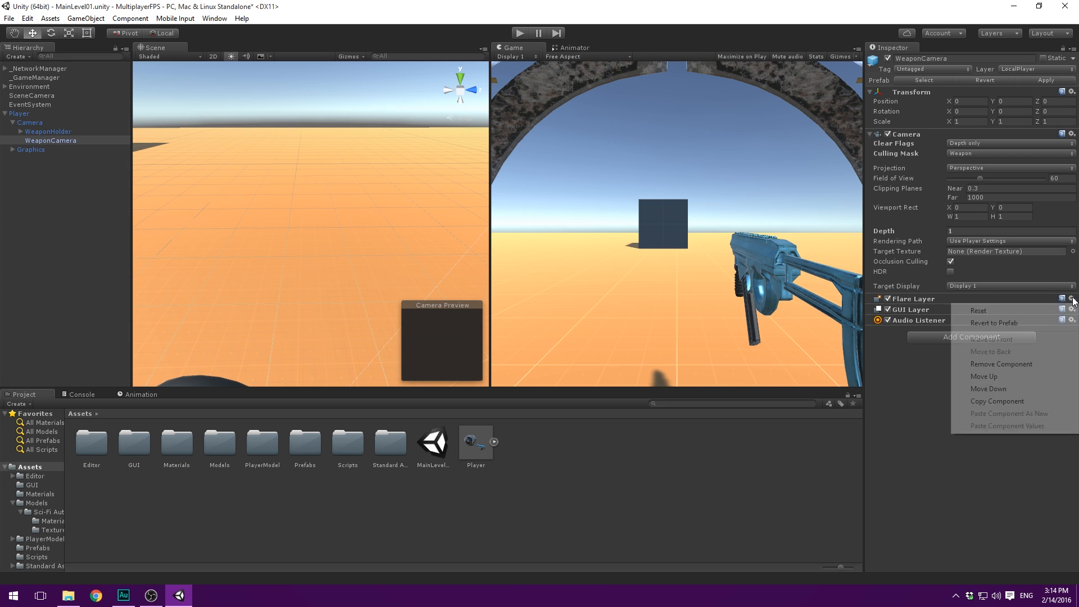
pyautogui.click(1000, 371)
pyautogui.click(1071, 298)
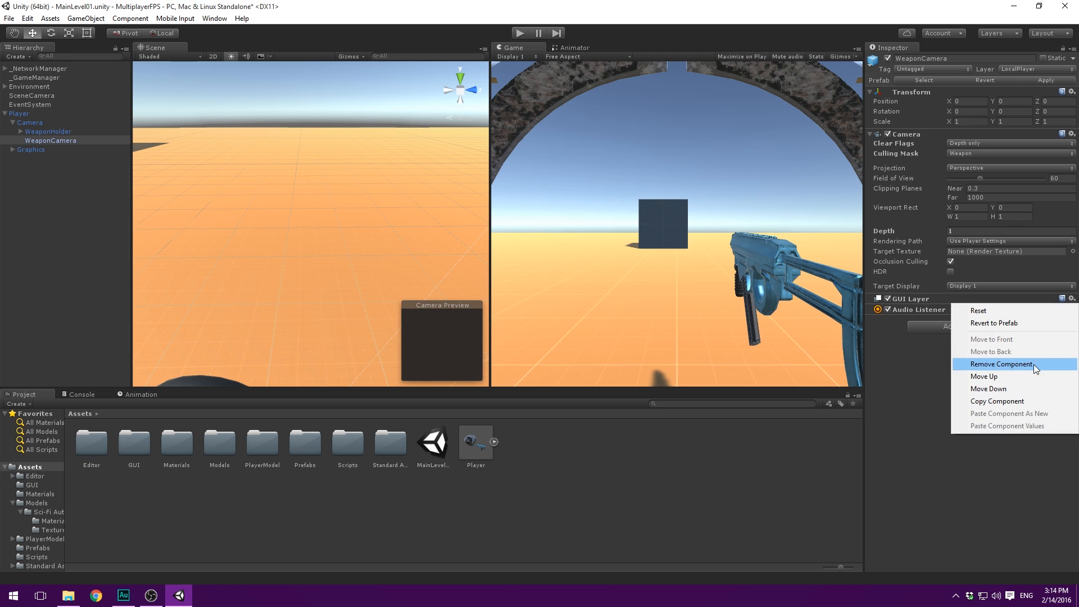
pyautogui.click(1034, 364)
pyautogui.click(1071, 301)
pyautogui.click(1035, 349)
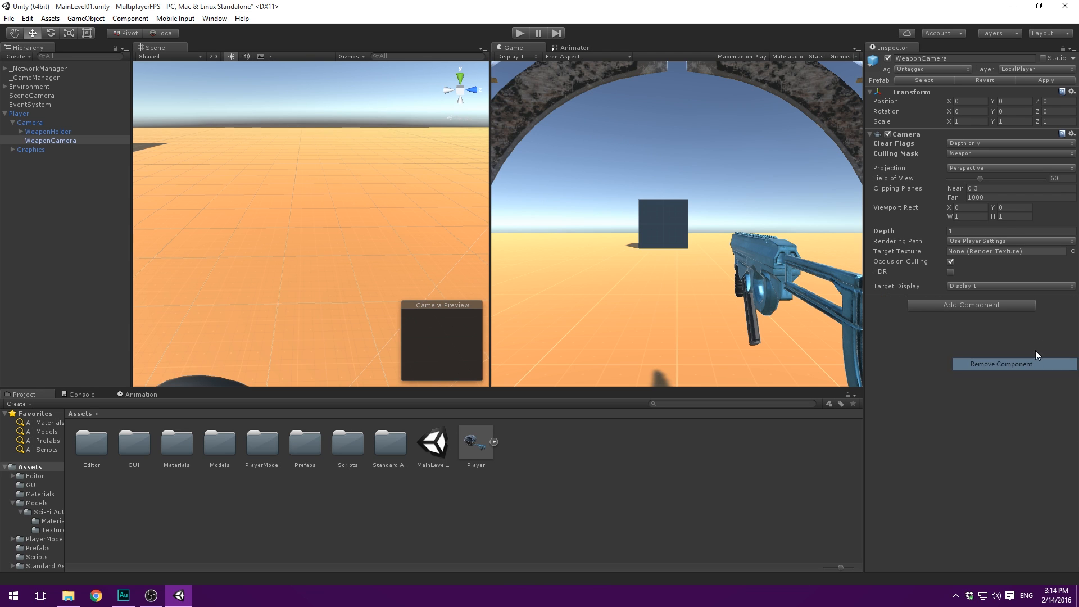
pyautogui.click(1028, 81)
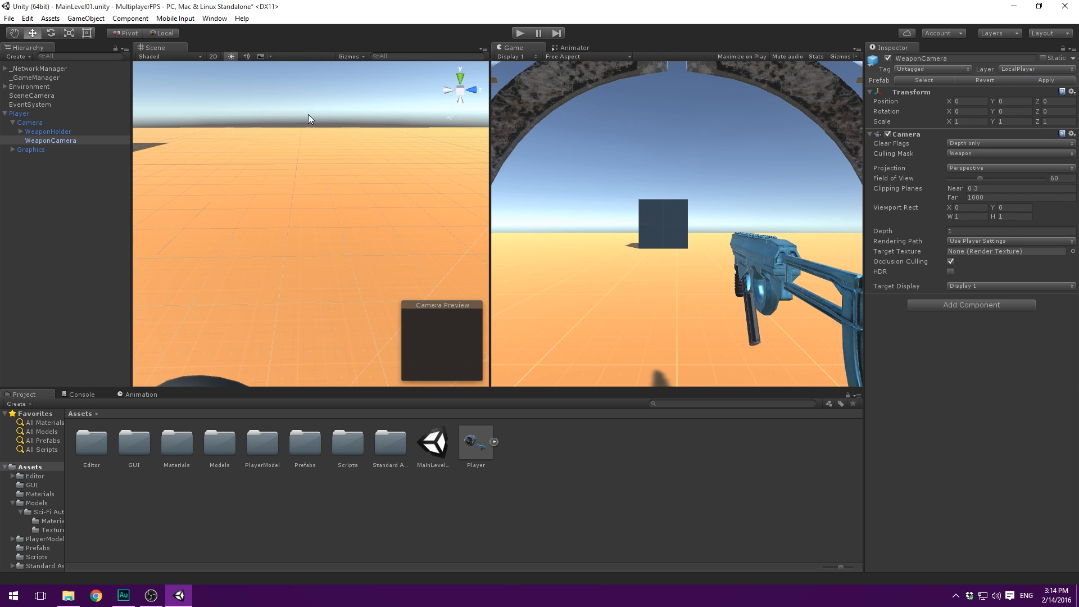
# Step: Exclude the Weapon layer from the Culling Mask of the Player's main Camera and apply the change to the prefab
pyautogui.click(39, 124)
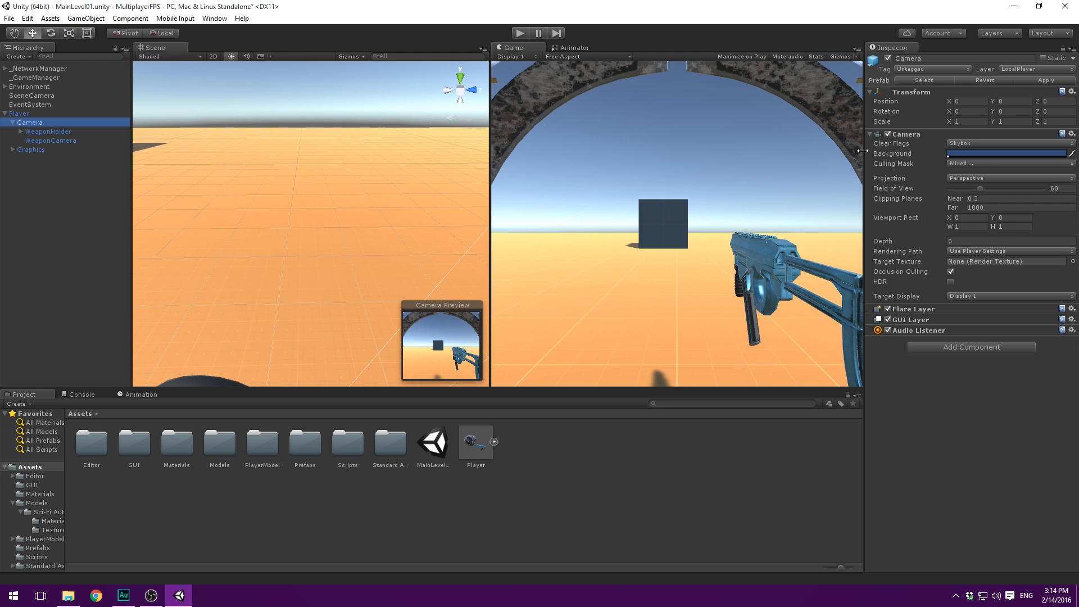
pyautogui.click(981, 164)
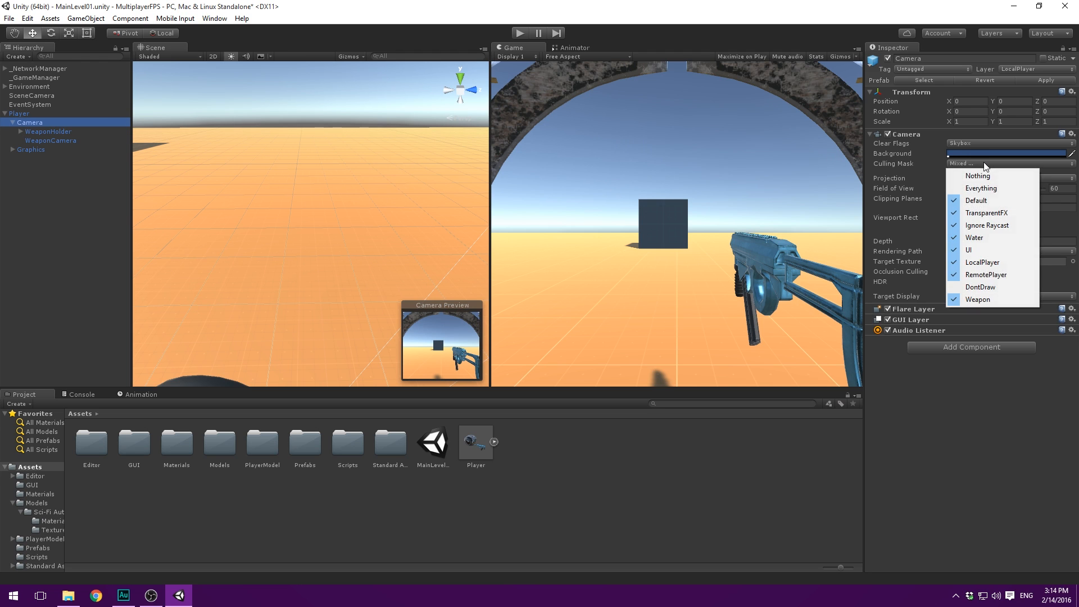
pyautogui.click(984, 301)
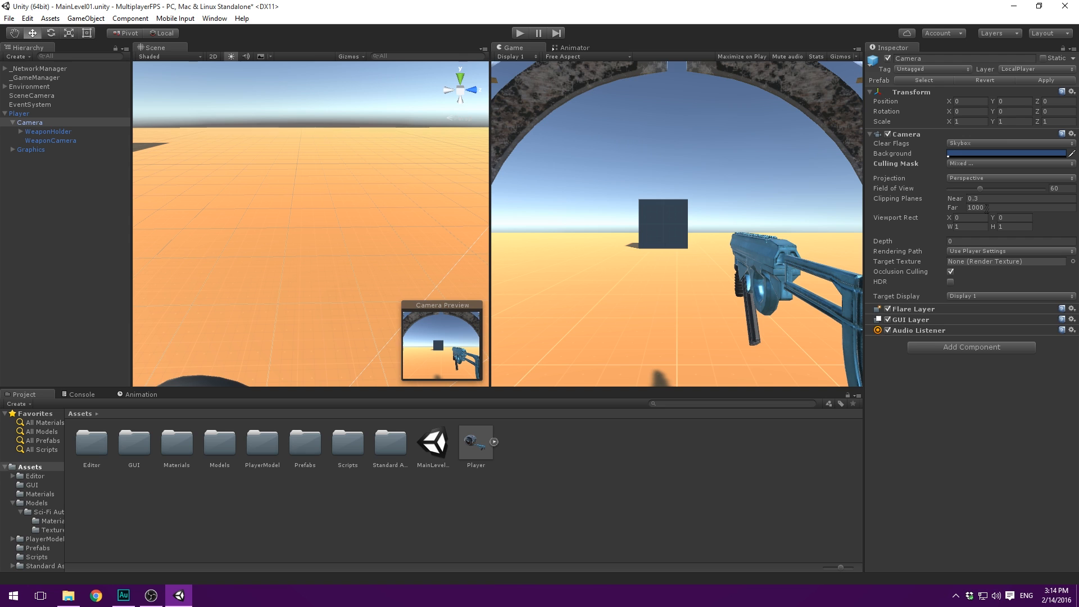
pyautogui.click(1044, 81)
# Step: Run the game as a network host to check how the weapon renders, and stop it
pyautogui.click(53, 113)
pyautogui.click(518, 33)
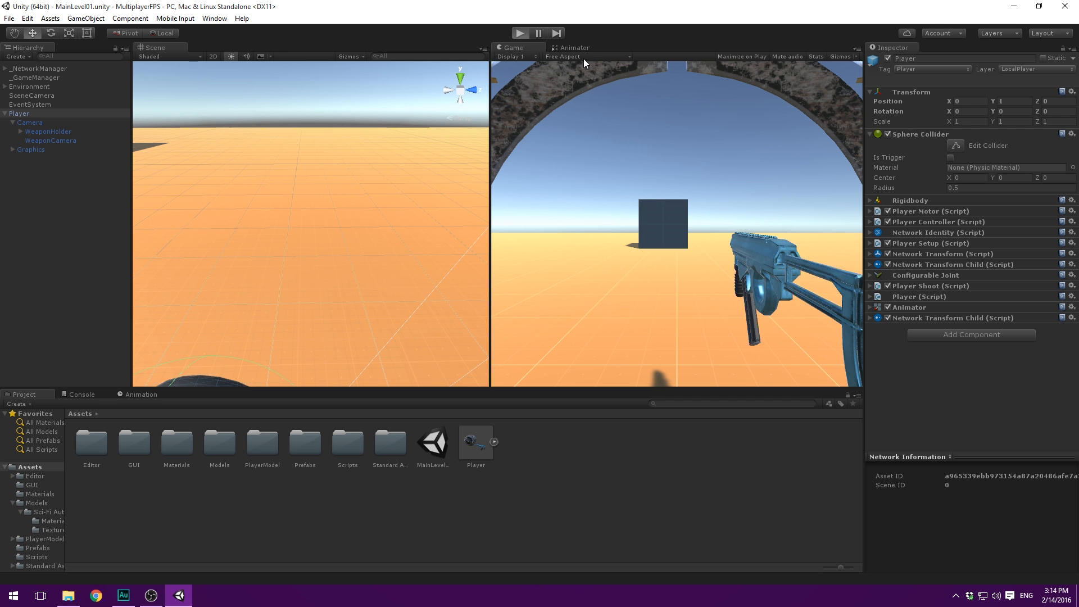
pyautogui.click(554, 90)
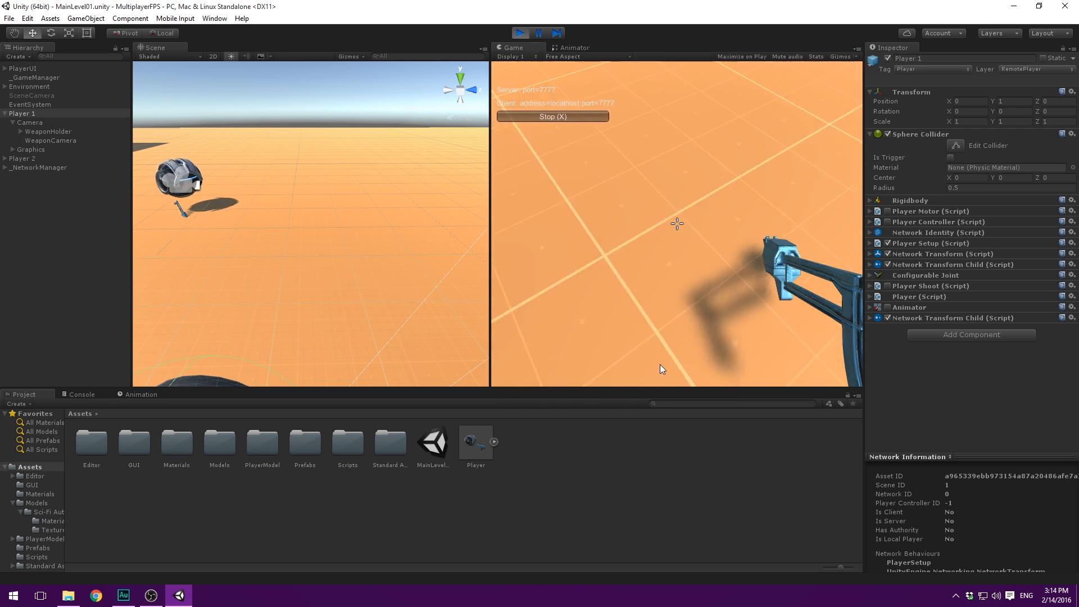
pyautogui.click(518, 34)
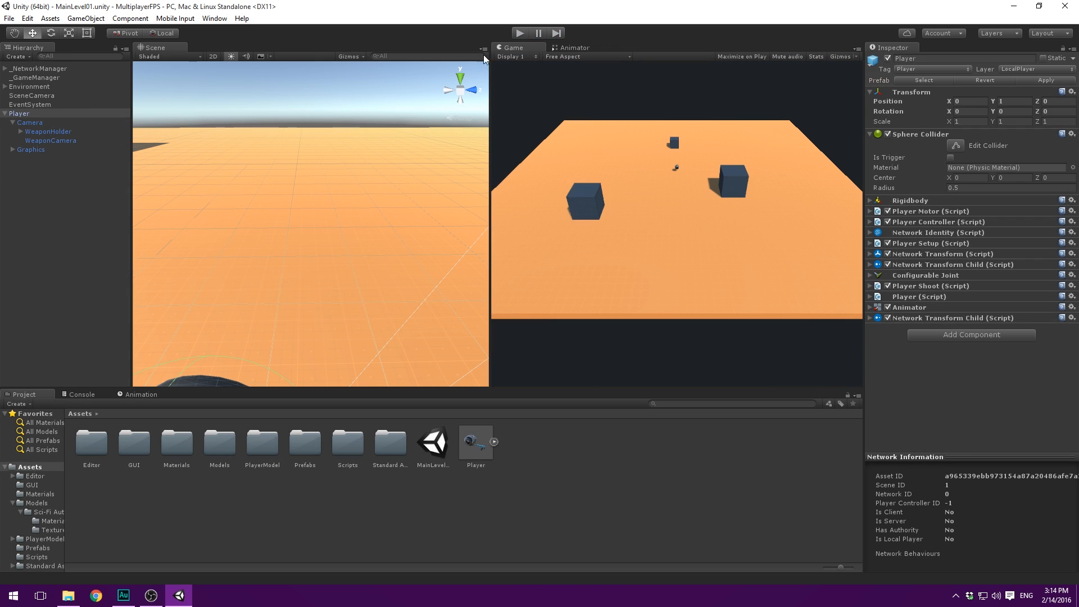
# Step: Delete the Player from the scene and open the PlayerShoot script from the Player prefab
pyautogui.click(67, 114)
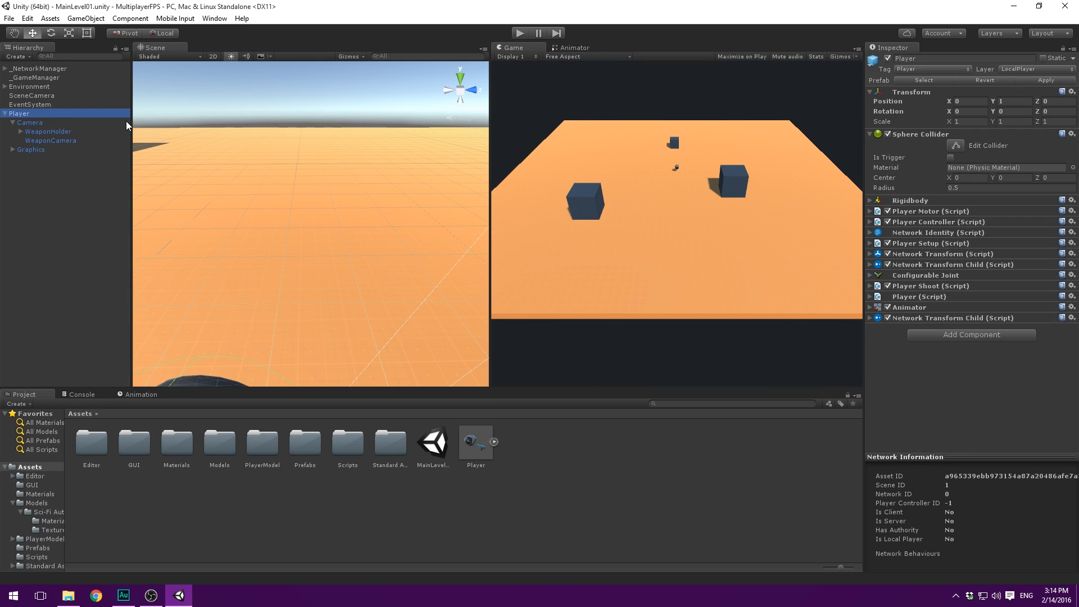
pyautogui.press('Delete')
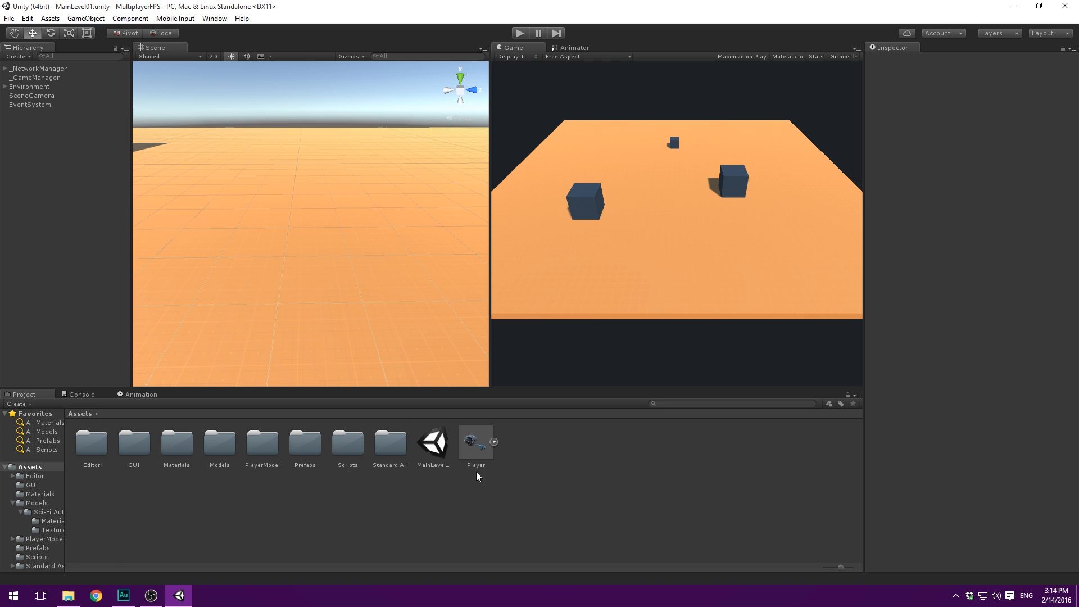
pyautogui.click(478, 450)
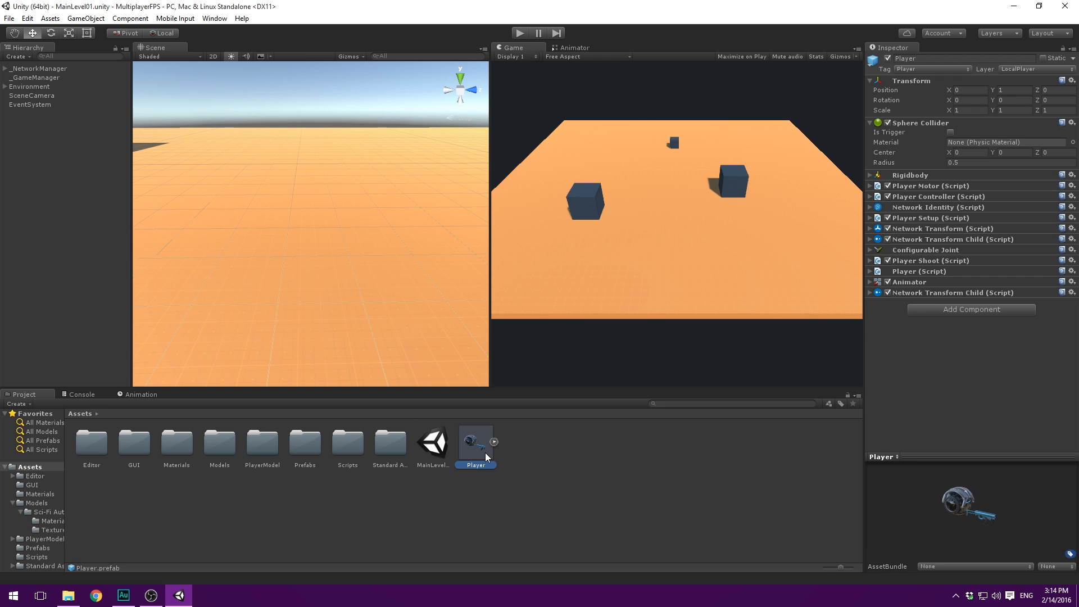
pyautogui.click(935, 259)
pyautogui.doubleClick(979, 268)
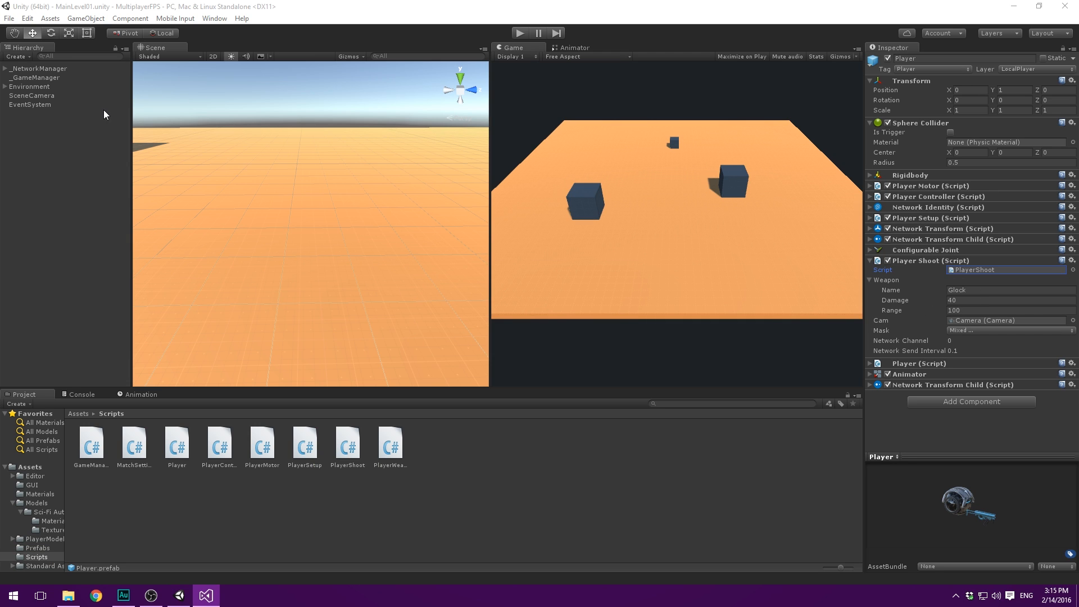
# Step: Set the weapon's name in the prefab's Player Shoot script to Sci-Fi Automatic and collapse the weapon settings
pyautogui.click(967, 291)
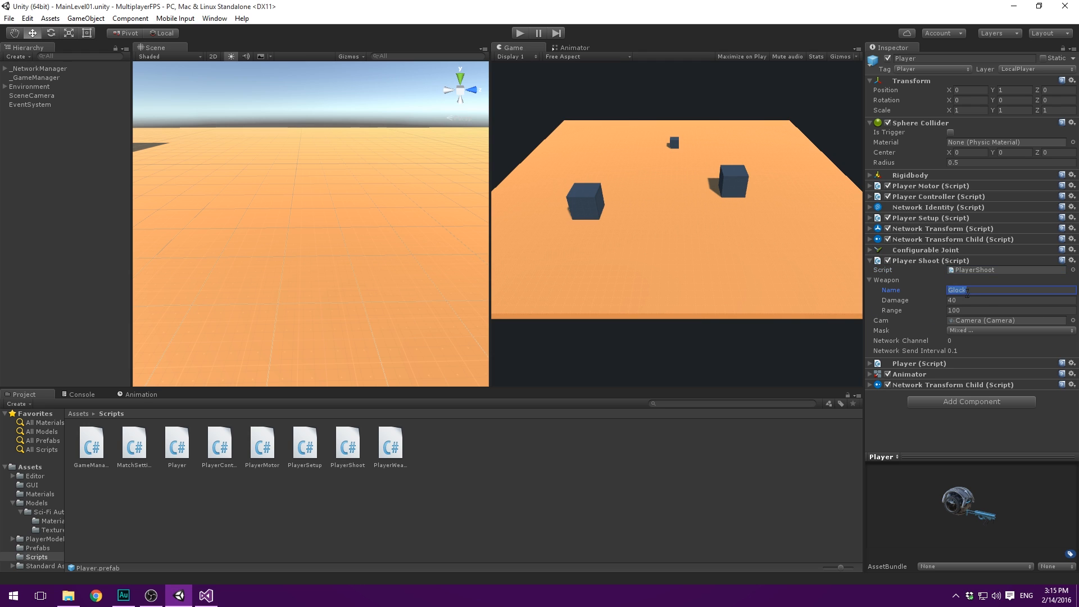
pyautogui.click(985, 301)
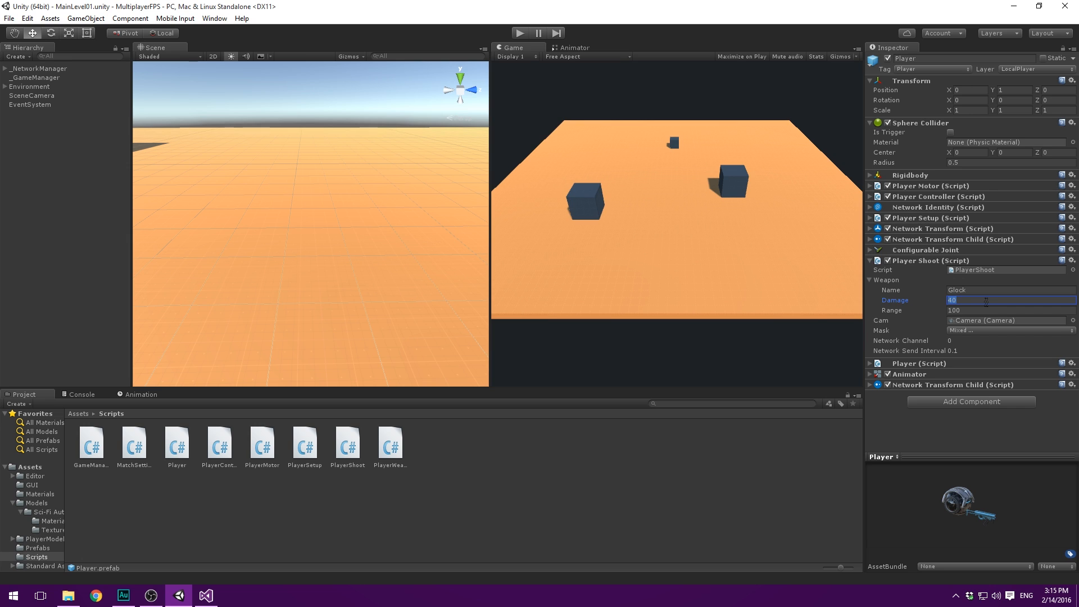
pyautogui.click(979, 291)
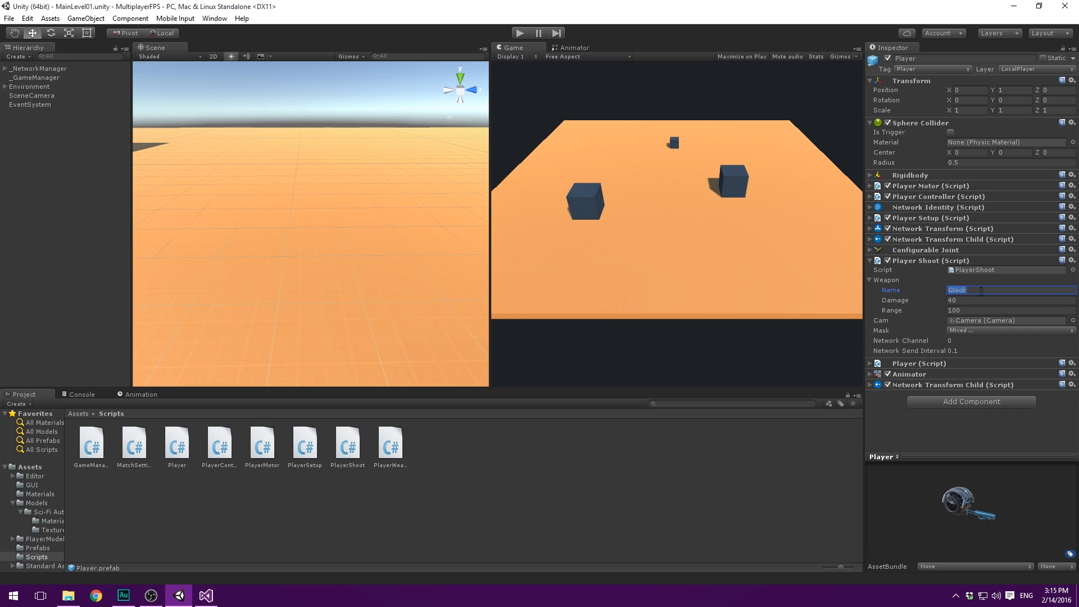
pyautogui.press('BackSpace')
pyautogui.write('Sci-Fi Automatic')
pyautogui.click(874, 281)
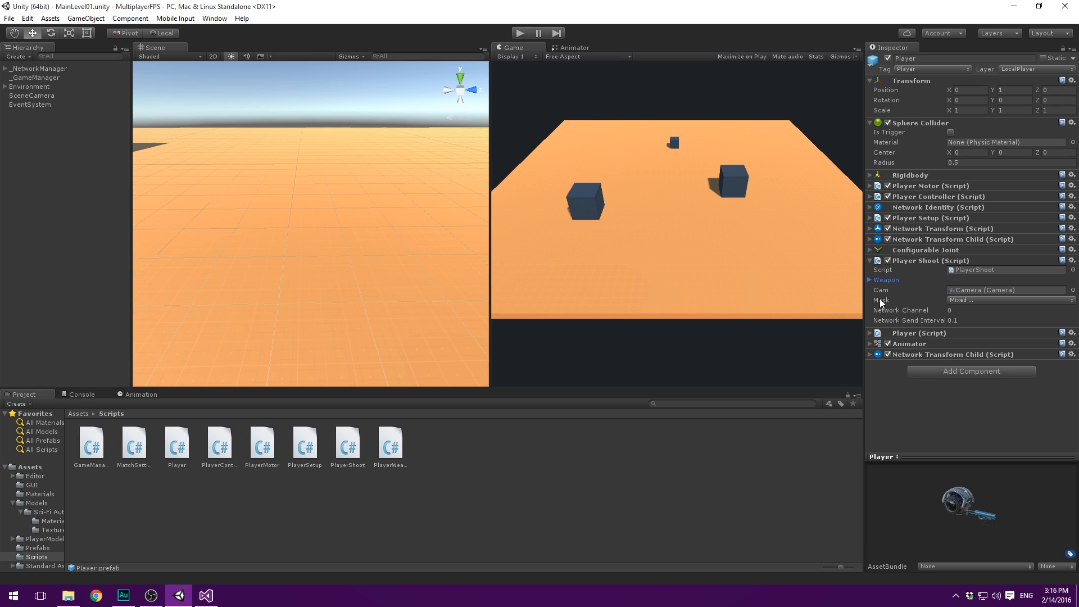
# Step: Switch to Visual Studio and review how PlayerShoot.cs declares and uses the weapon variable
pyautogui.click(767, 197)
pyautogui.hotkey('alt', 'Tab')
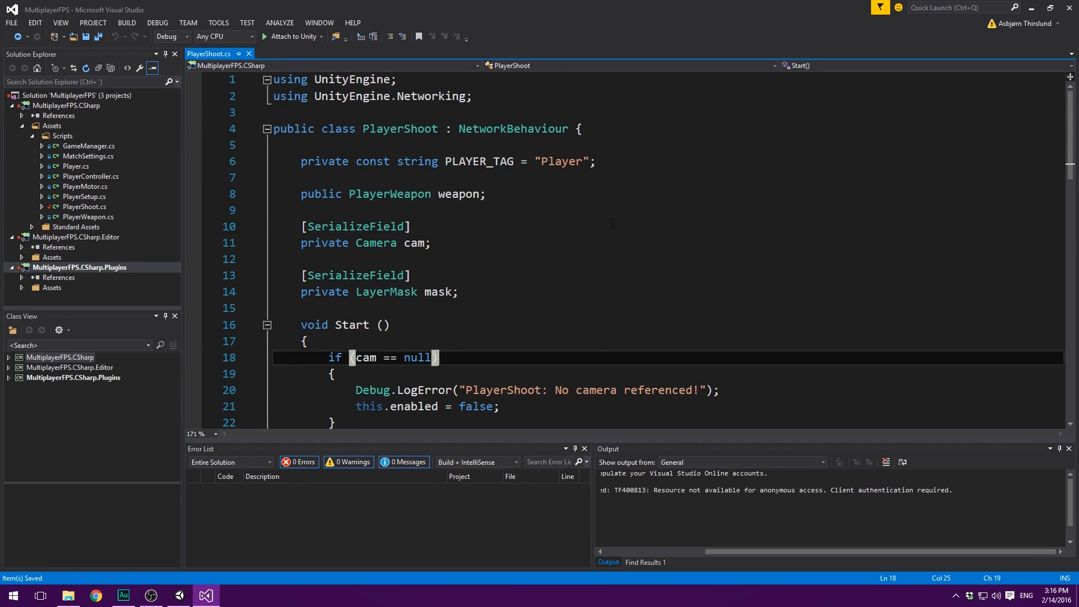
pyautogui.scroll(-8, 432, 219)
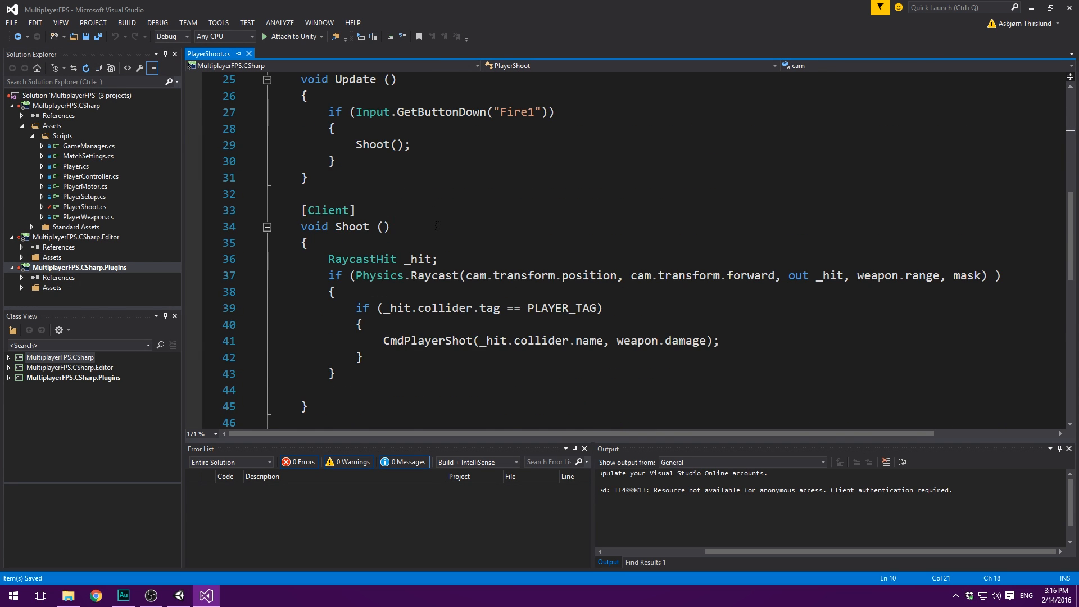
pyautogui.scroll(8, 431, 219)
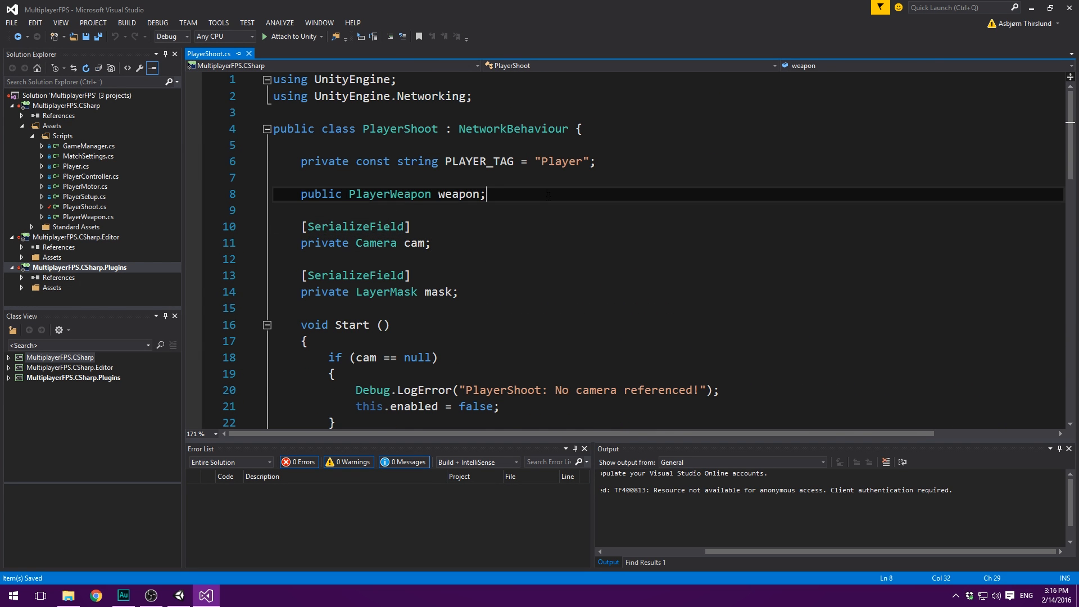
# Step: Make the PlayerWeapon weapon field private and mark it with the [SerializeField] attribute
pyautogui.doubleClick(321, 194)
pyautogui.write('pr')
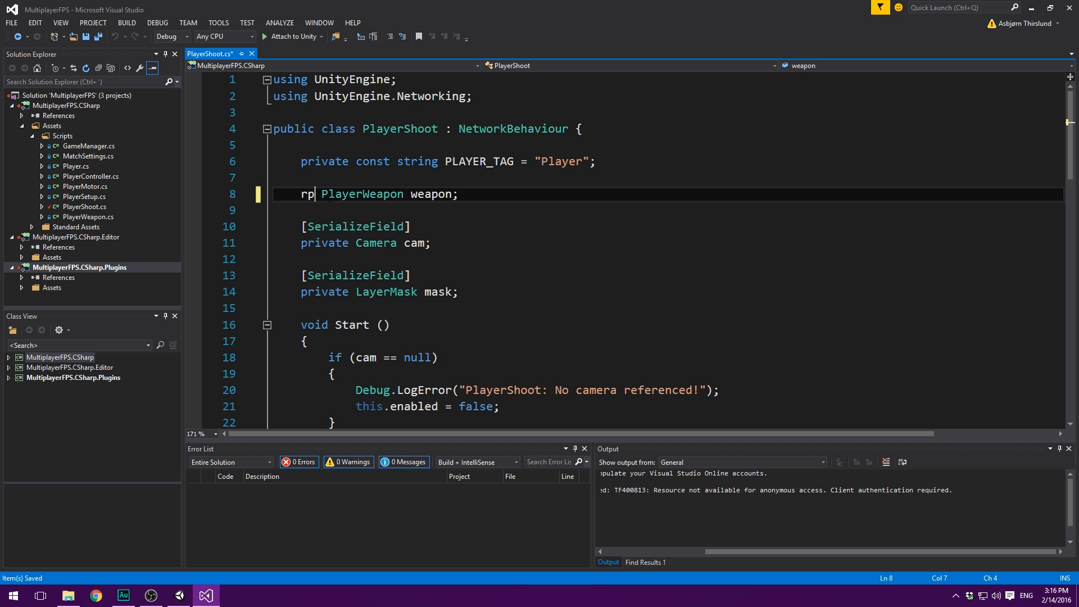
pyautogui.press('BackSpace')
pyautogui.write('rivate')
pyautogui.press('Escape')
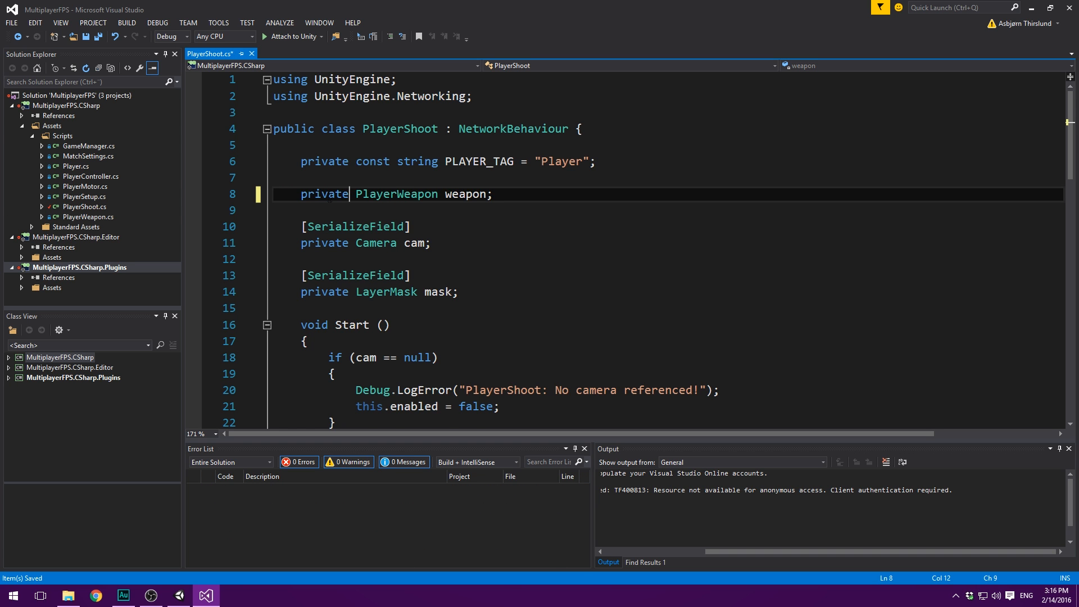
pyautogui.press('Up')
pyautogui.press('Return')
pyautogui.write('[SerializeField')
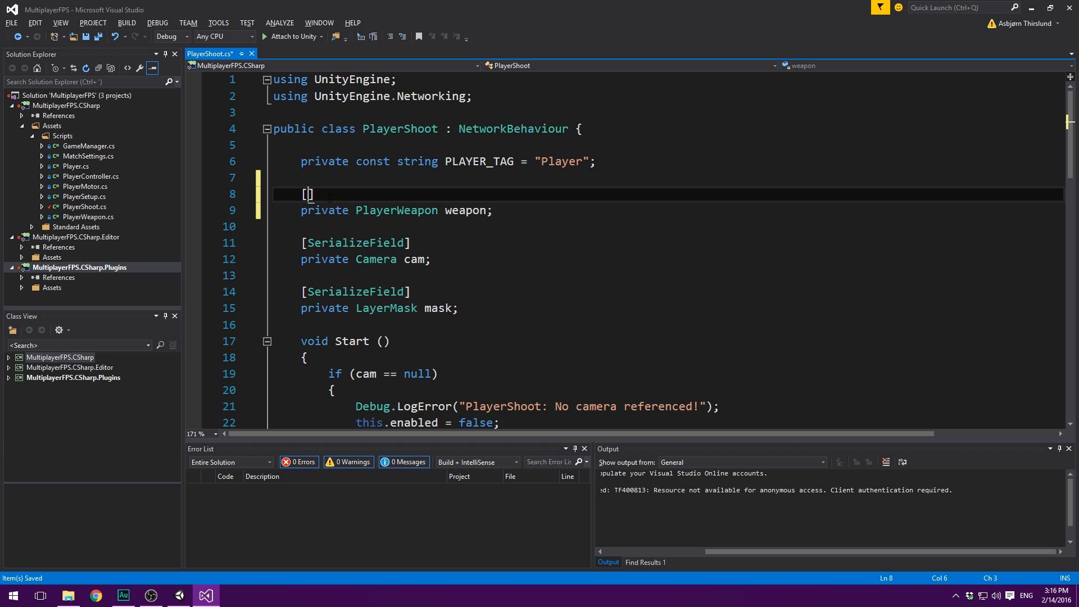
# Step: Begin a second private [SerializeField] declaration directly below the weapon field
pyautogui.press('Down')
pyautogui.press('Down')
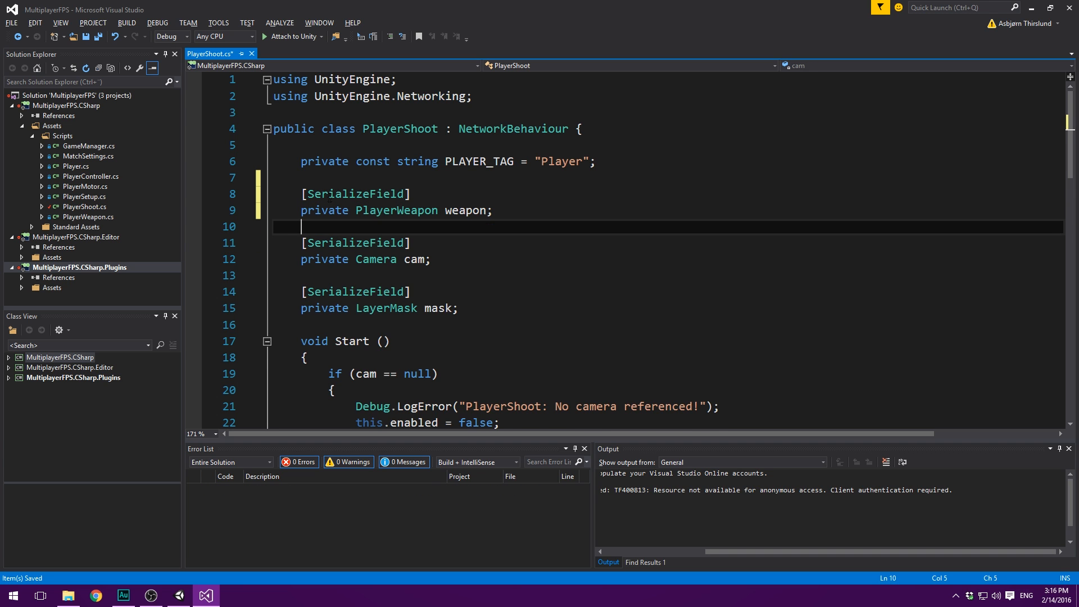
pyautogui.press('Return')
pyautogui.press('Up')
pyautogui.write('[SerializeField]')
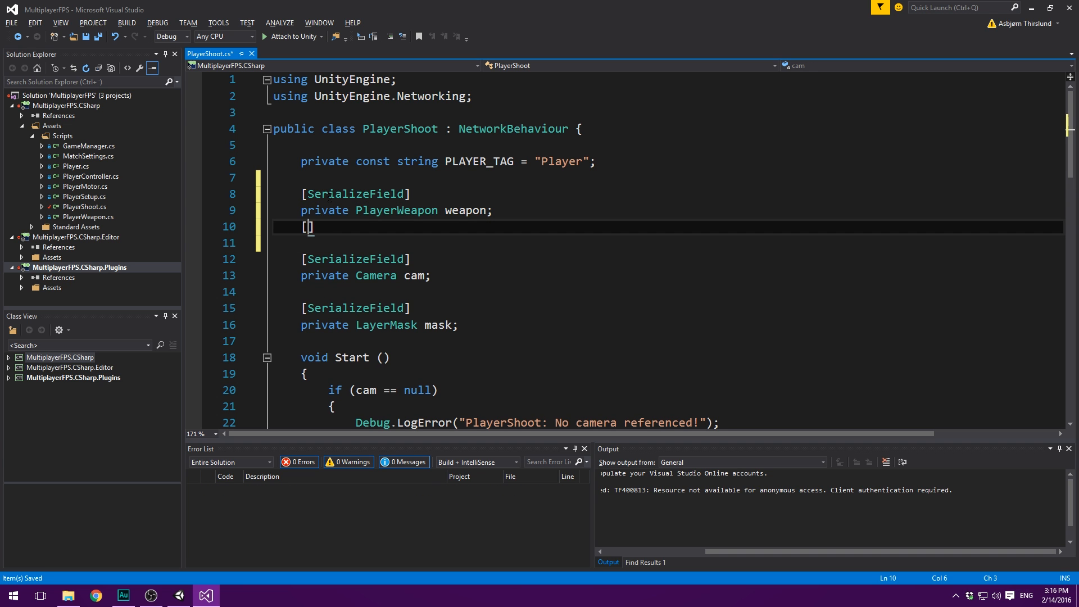
pyautogui.press('Return')
pyautogui.write('private')
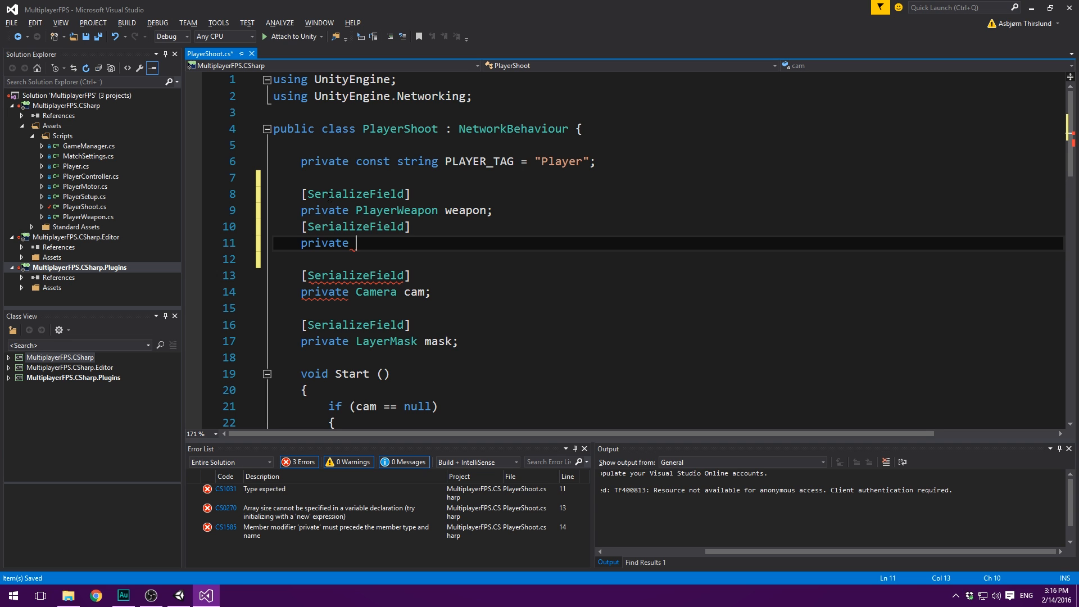
pyautogui.write('Transfo')
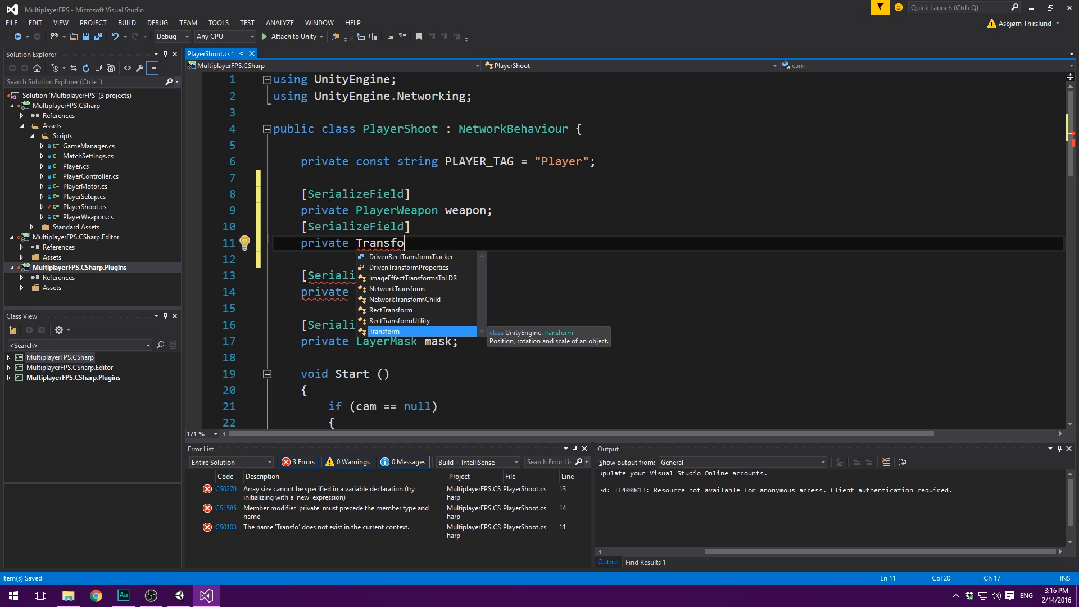
pyautogui.press('BackSpace')
pyautogui.press('BackSpace')
pyautogui.press('BackSpace')
pyautogui.press('BackSpace')
pyautogui.press('BackSpace')
pyautogui.press('BackSpace')
pyautogui.press('BackSpace')
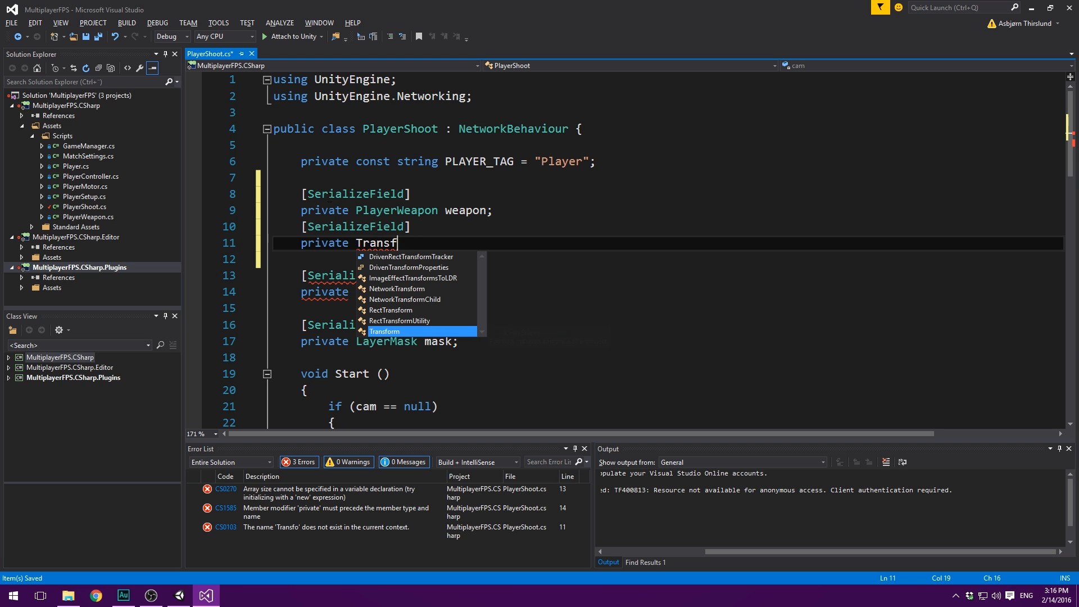
# Step: Complete the private declaration as a GameObject named weaponGFX
pyautogui.write('Game')
pyautogui.press('Tab')
pyautogui.press('BackSpace')
pyautogui.press('BackSpace')
pyautogui.press('BackSpace')
pyautogui.press('BackSpace')
pyautogui.press('BackSpace')
pyautogui.press('BackSpace')
pyautogui.press('BackSpace')
pyautogui.write('Obje')
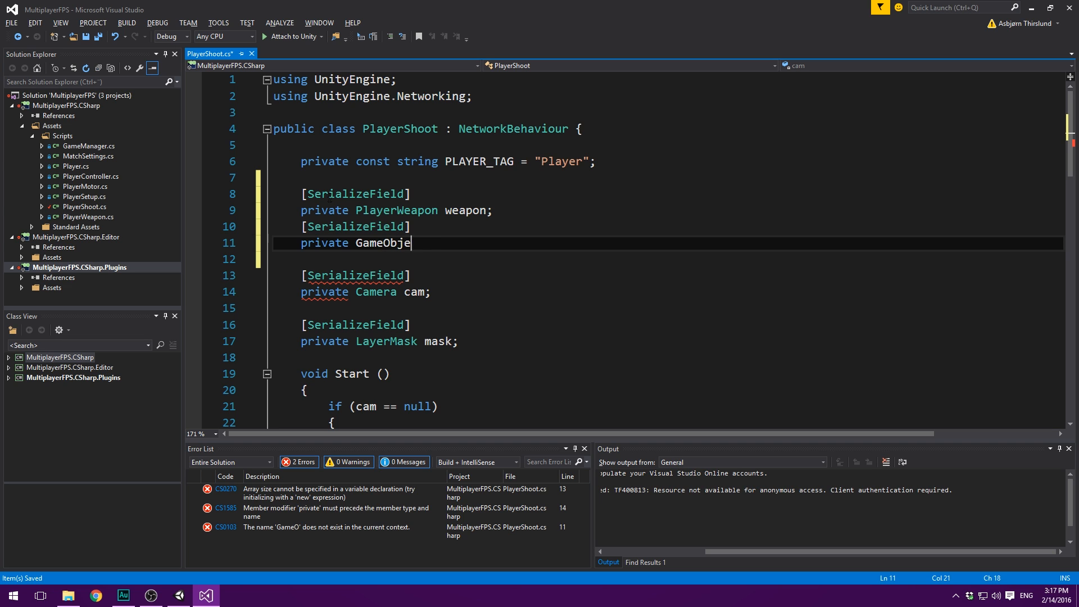
pyautogui.write('ct weaponGFX;')
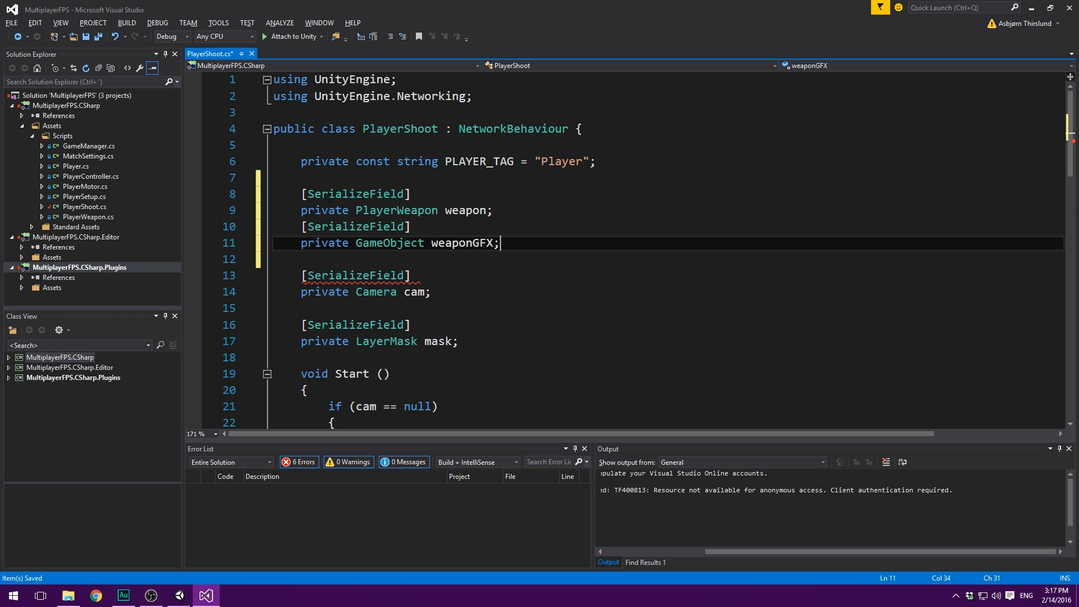
# Step: In Start, after the camera null check, assign weaponGFX.layer from LayerMask.NameToLayer() with the argument left empty
pyautogui.scroll(-2, 378, 255)
pyautogui.scroll(-1, 379, 256)
pyautogui.click(356, 325)
pyautogui.press('Return')
pyautogui.press('Return')
pyautogui.write('w')
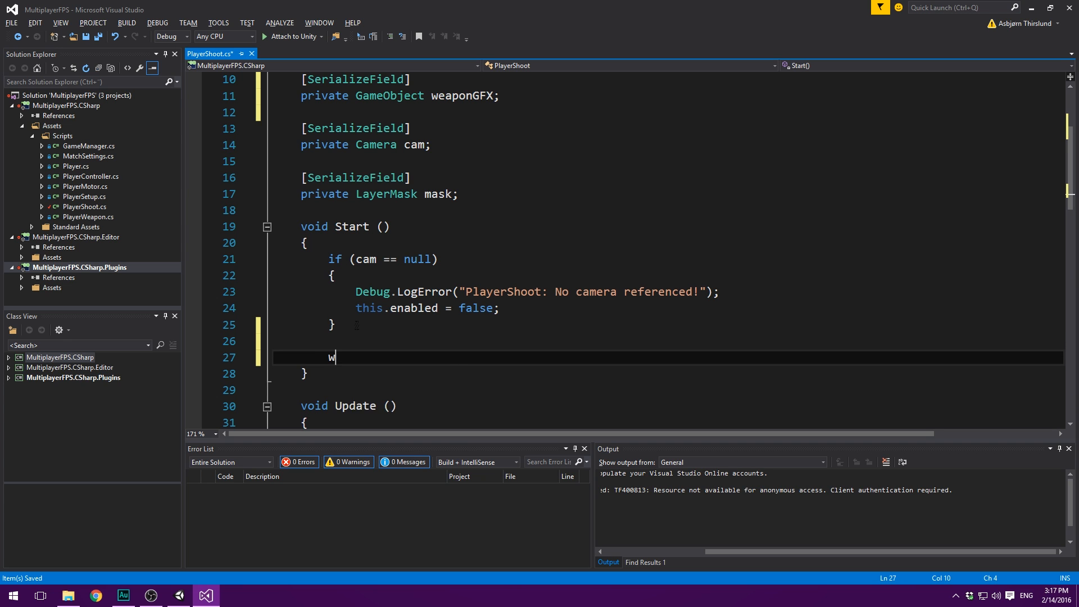
pyautogui.write('eaponGFX.lka')
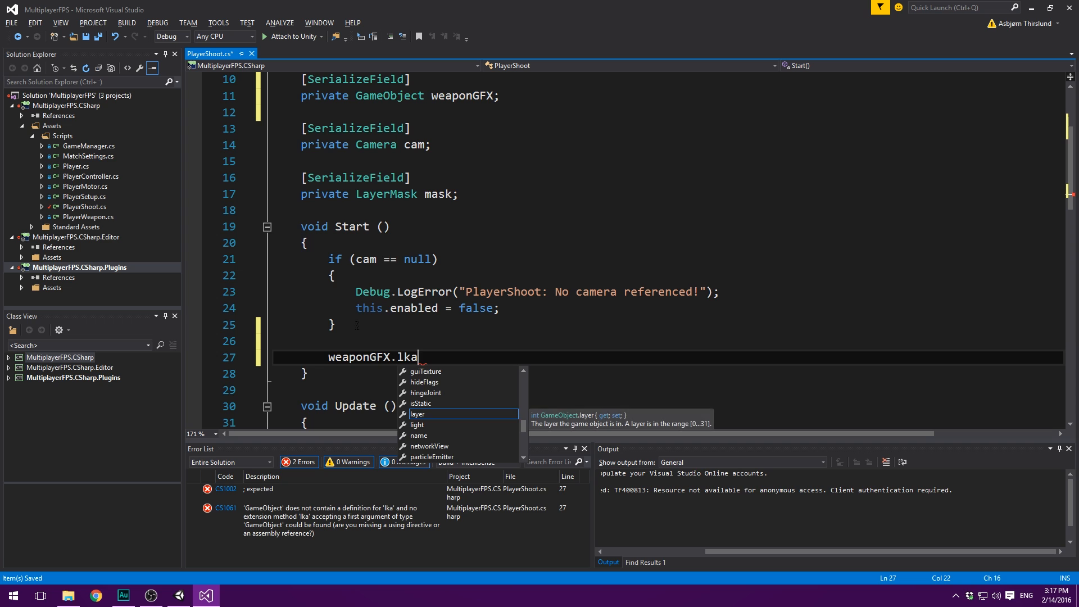
pyautogui.write(' = L')
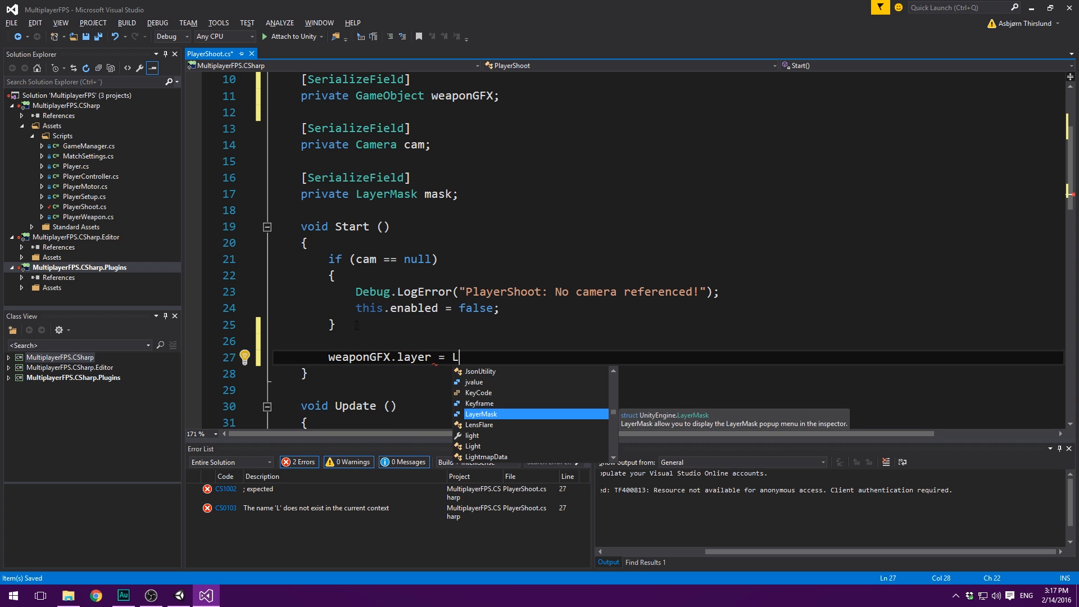
pyautogui.press('BackSpace')
pyautogui.write('L')
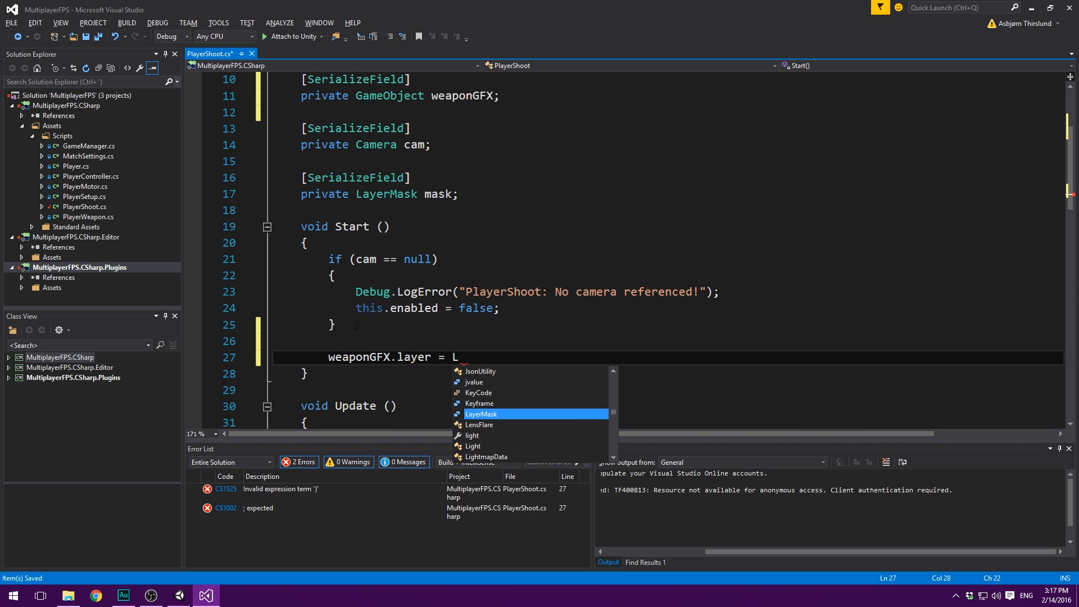
pyautogui.write('ayerMask.name (")')
pyautogui.press('BackSpace')
pyautogui.press('BackSpace')
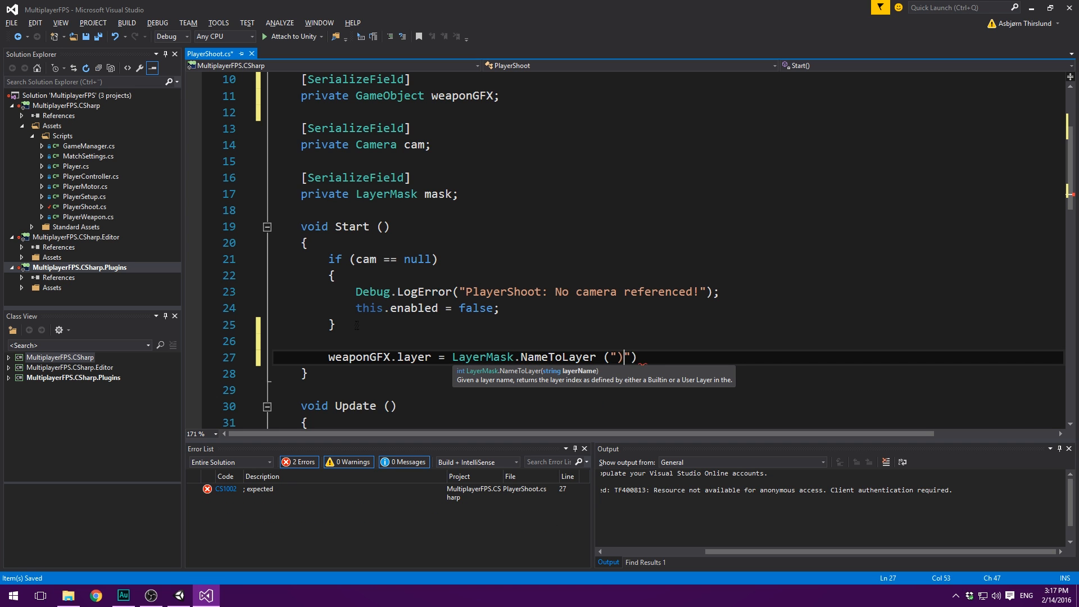
pyautogui.write(');')
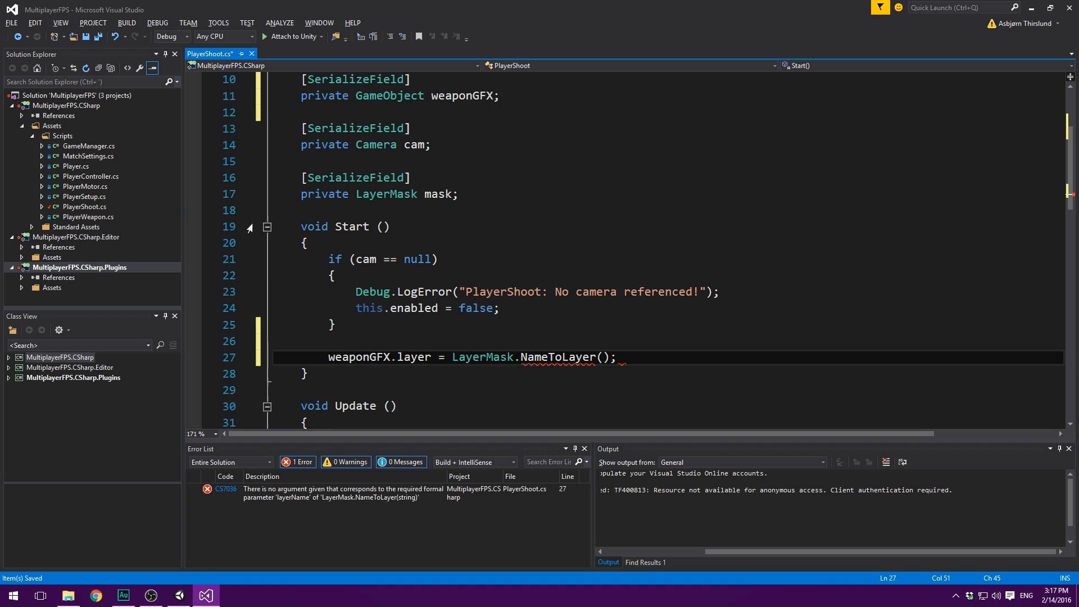
pyautogui.scroll(3, 621, 162)
pyautogui.click(621, 162)
pyautogui.moveTo(621, 162); pyautogui.dragTo(301, 162)
pyautogui.hotkey('ctrl', 'c')
pyautogui.click(633, 161)
pyautogui.press('Return')
pyautogui.hotkey('ctrl', 'v')
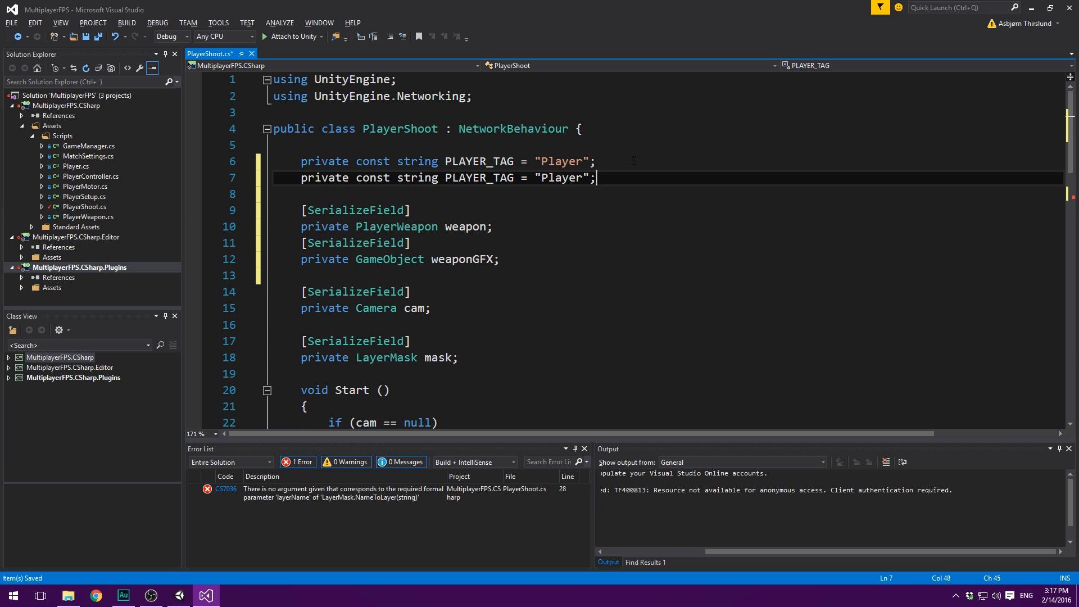
pyautogui.doubleClick(497, 179)
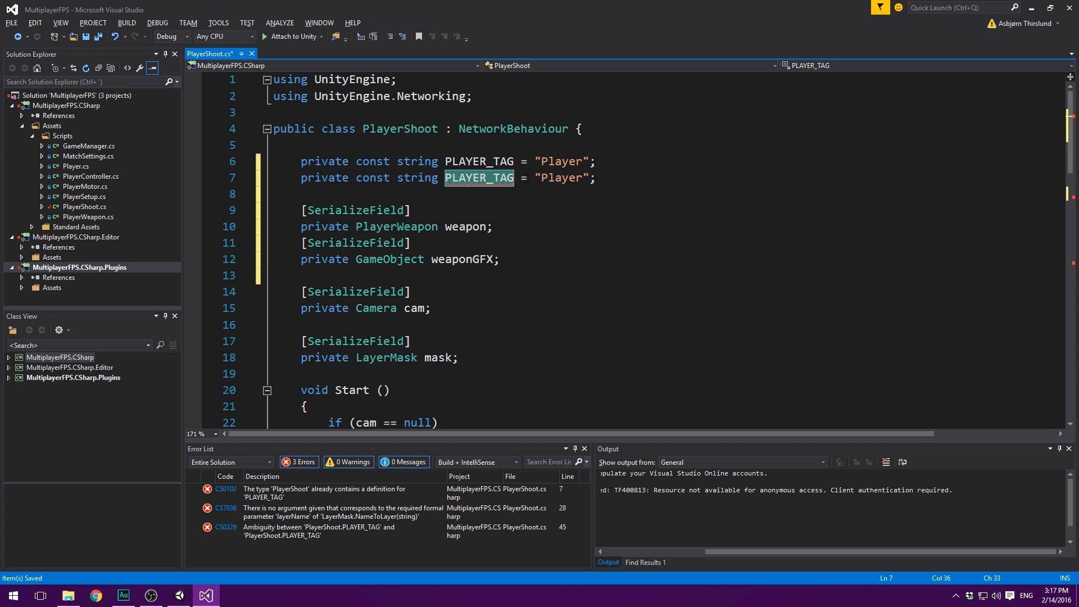
pyautogui.moveTo(597, 179); pyautogui.dragTo(216, 179)
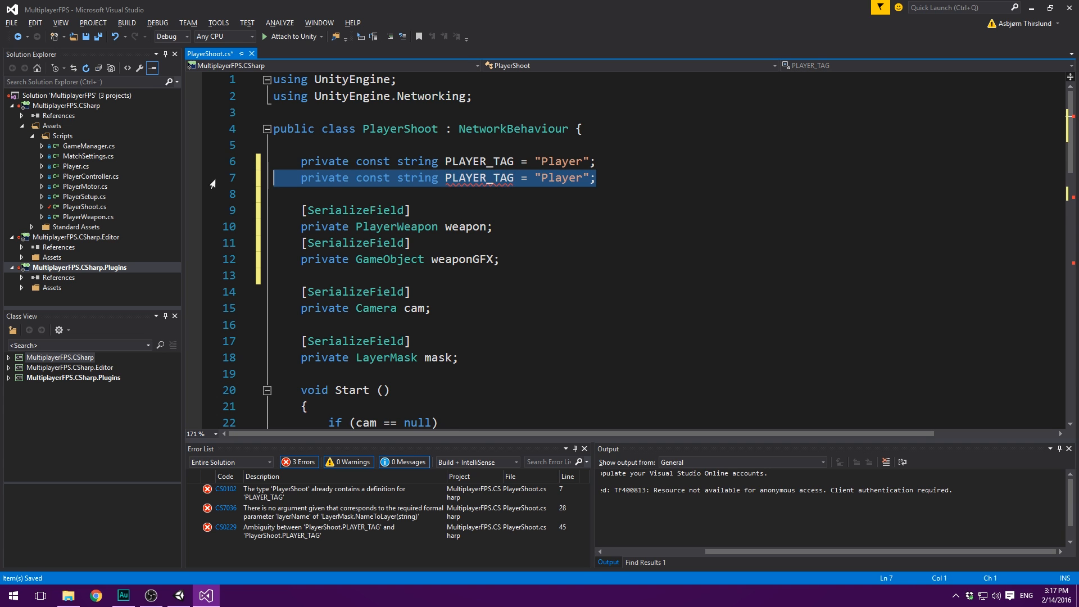
pyautogui.press('BackSpace')
pyautogui.press('BackSpace')
# Step: Declare a [SerializeField] private string weaponLayerName = "Weapon" below the weaponGFX field
pyautogui.click(523, 243)
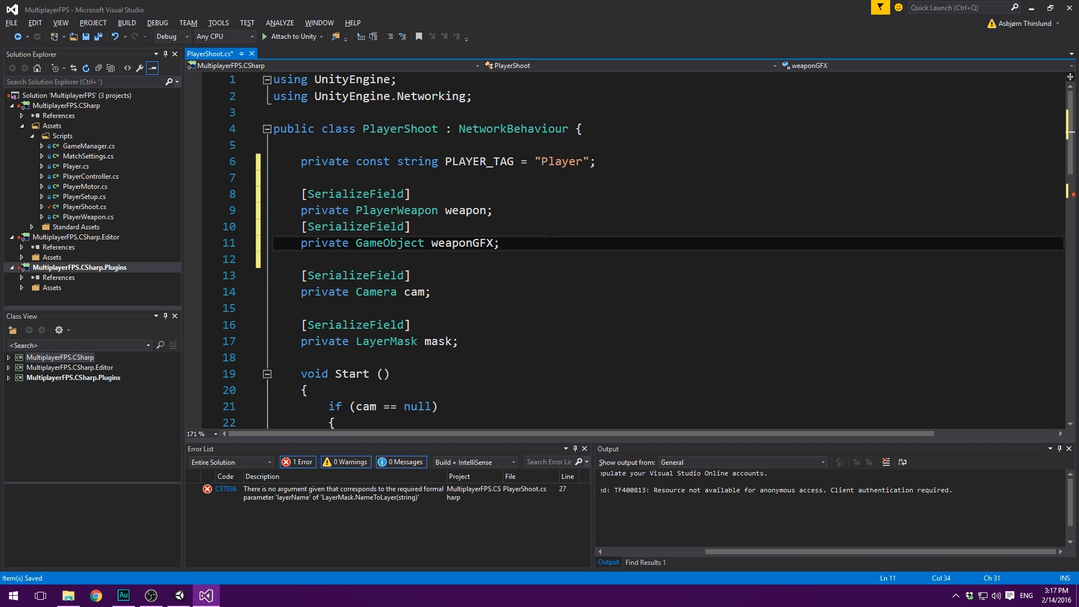
pyautogui.press('Return')
pyautogui.write('[SerializeField')
pyautogui.press('Tab')
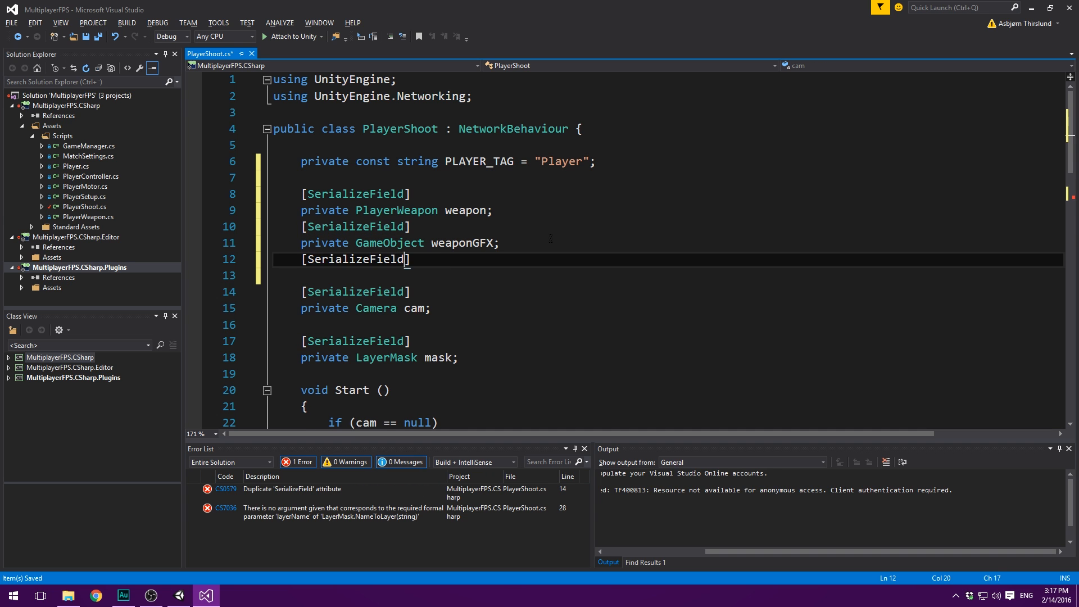
pyautogui.write(']')
pyautogui.press('Return')
pyautogui.write('priv')
pyautogui.press('Tab')
pyautogui.write('string ')
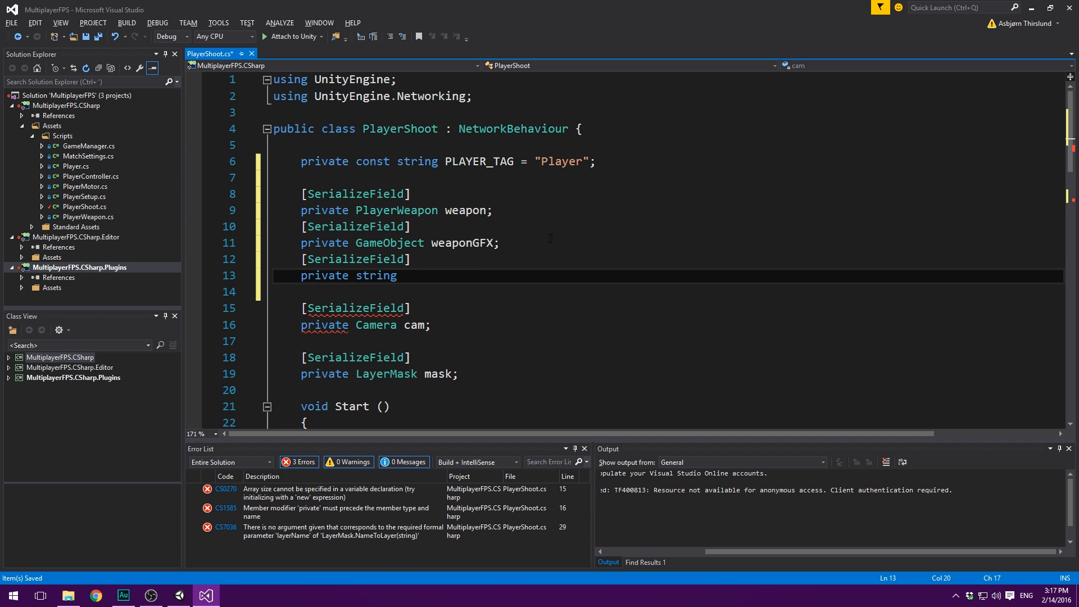
pyautogui.write('weapon')
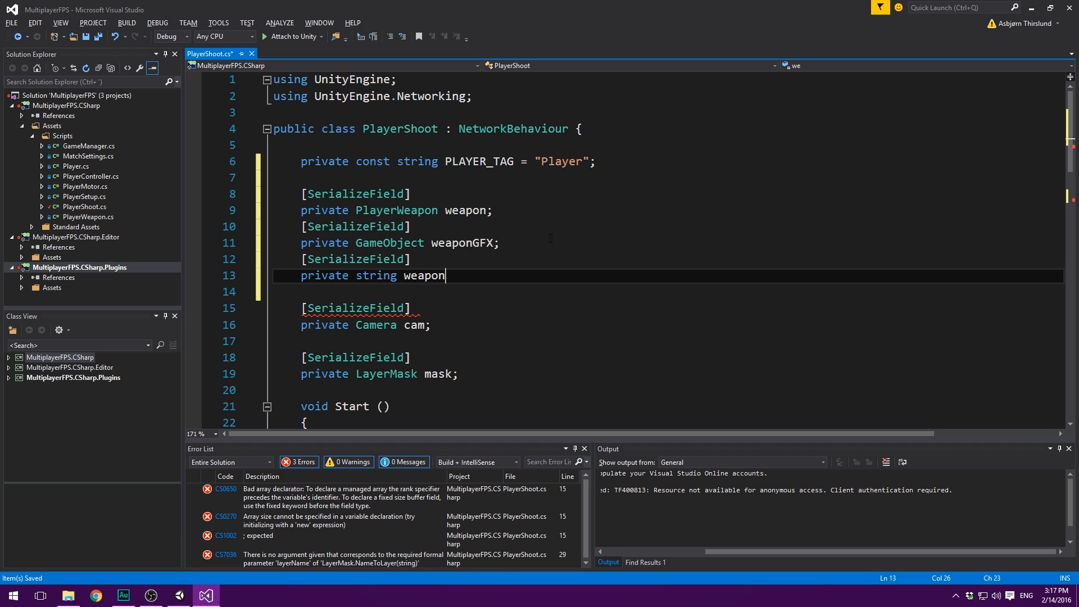
pyautogui.write('LayerName = "')
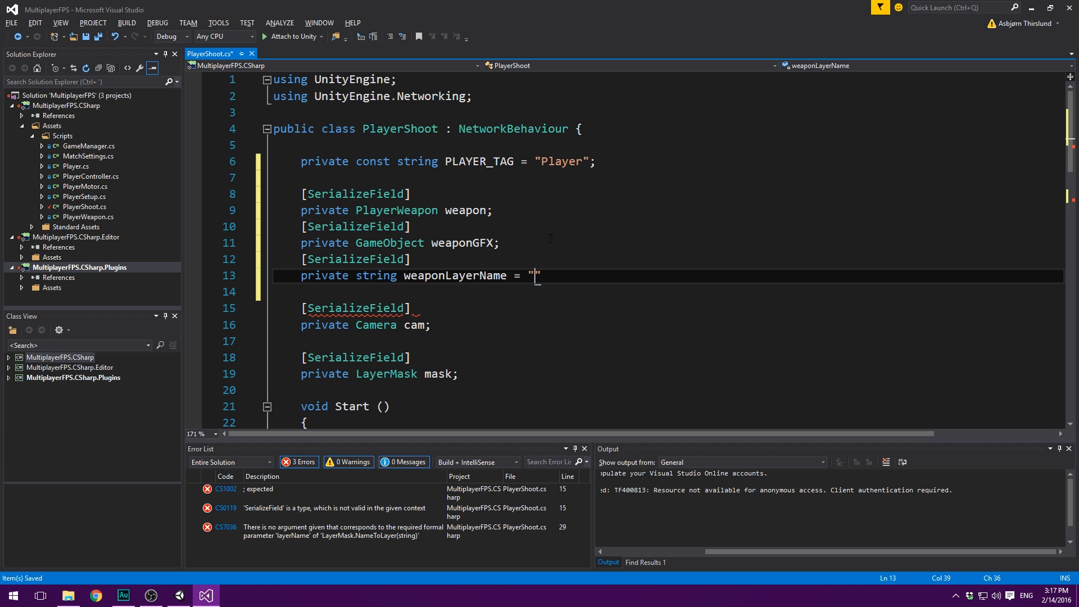
pyautogui.write('Weapo')
pyautogui.press('BackSpace')
pyautogui.write('on";')
# Step: Pass weaponLayerName as the argument of LayerMask.NameToLayer in Start and save the script
pyautogui.doubleClick(435, 276)
pyautogui.hotkey('ctrl', 'c')
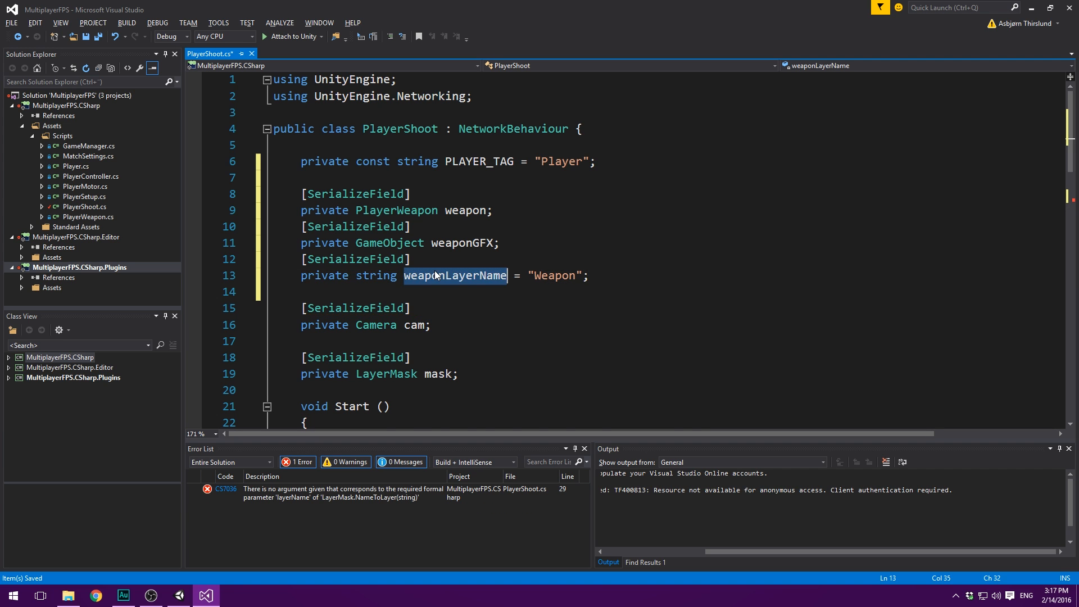
pyautogui.scroll(-2, 505, 275)
pyautogui.scroll(-2, 506, 275)
pyautogui.click(606, 340)
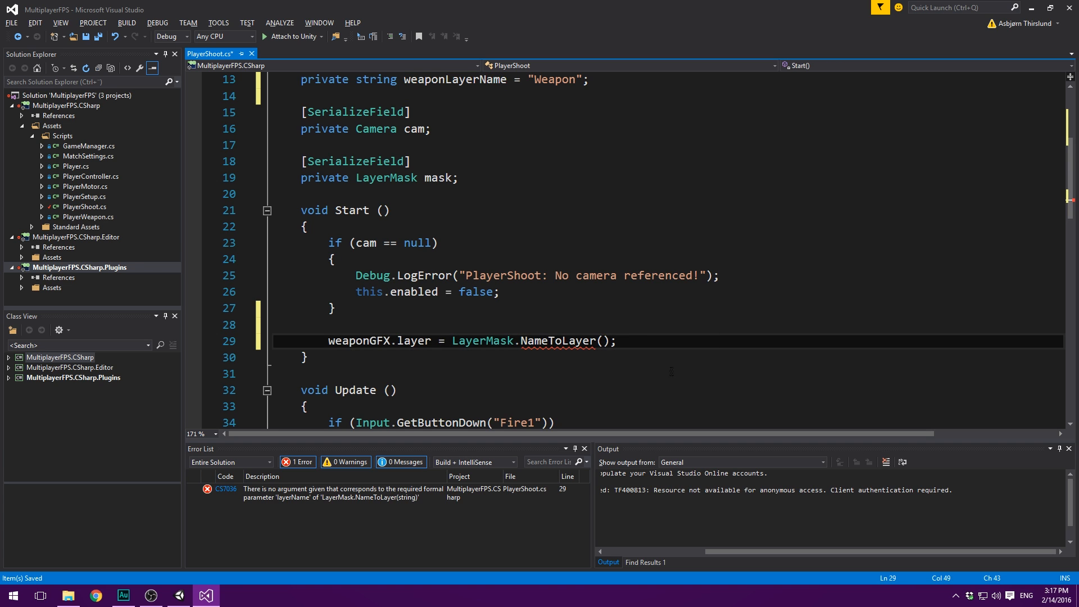
pyautogui.hotkey('ctrl', 'v')
pyautogui.click(459, 341)
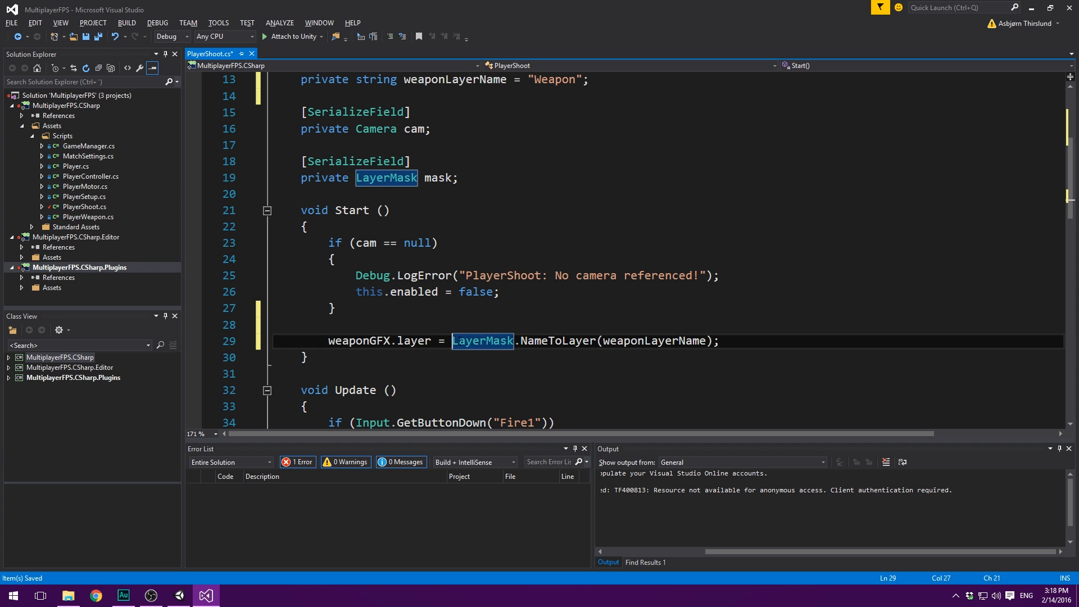
pyautogui.moveTo(453, 340); pyautogui.dragTo(733, 344)
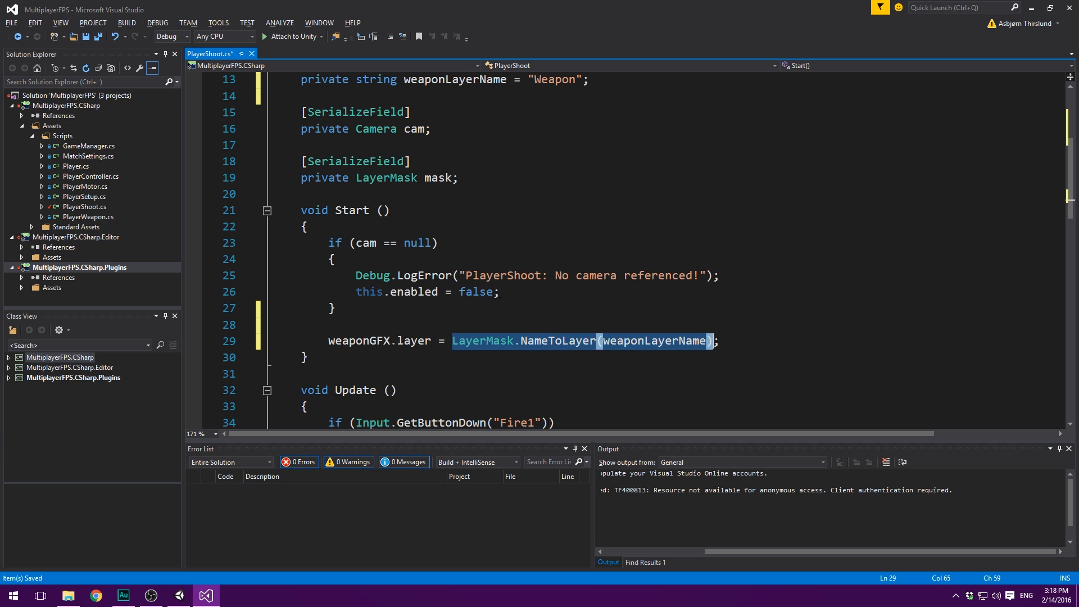
pyautogui.hotkey('ctrl', 's')
# Step: Review the weaponGFX layer assignment and the new weapon fields in PlayerShoot.cs
pyautogui.click(600, 340)
pyautogui.doubleClick(331, 341)
pyautogui.click(412, 341)
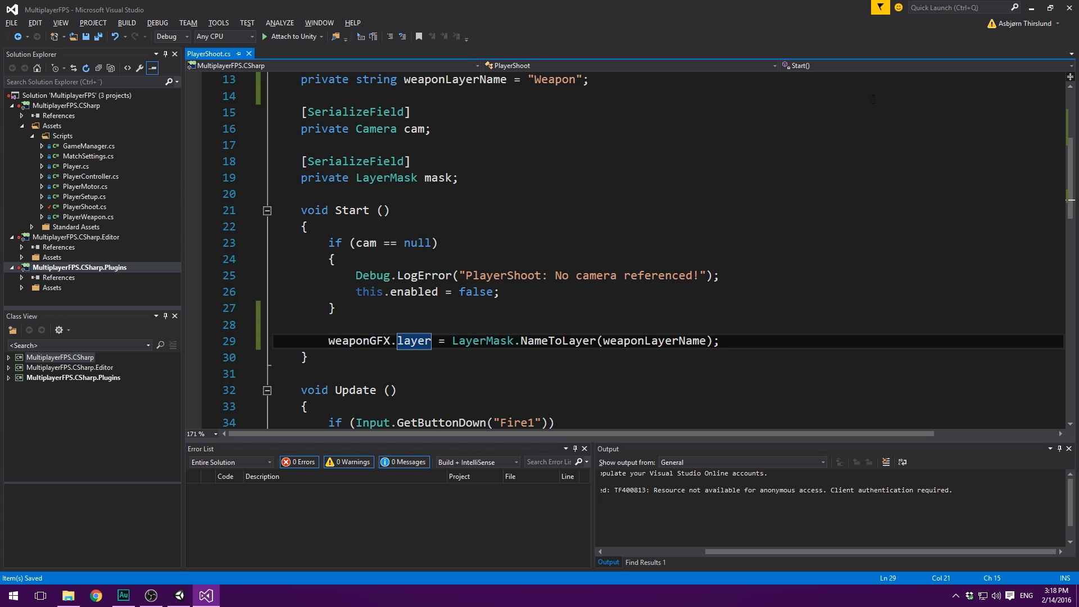
pyautogui.click(1035, 9)
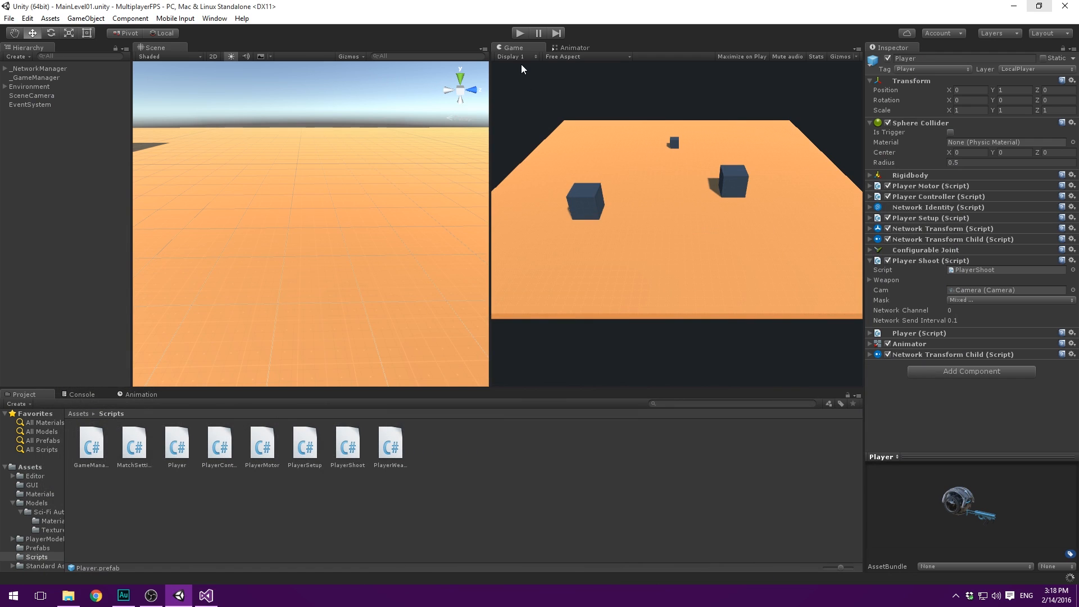
pyautogui.hotkey('alt', 'Tab')
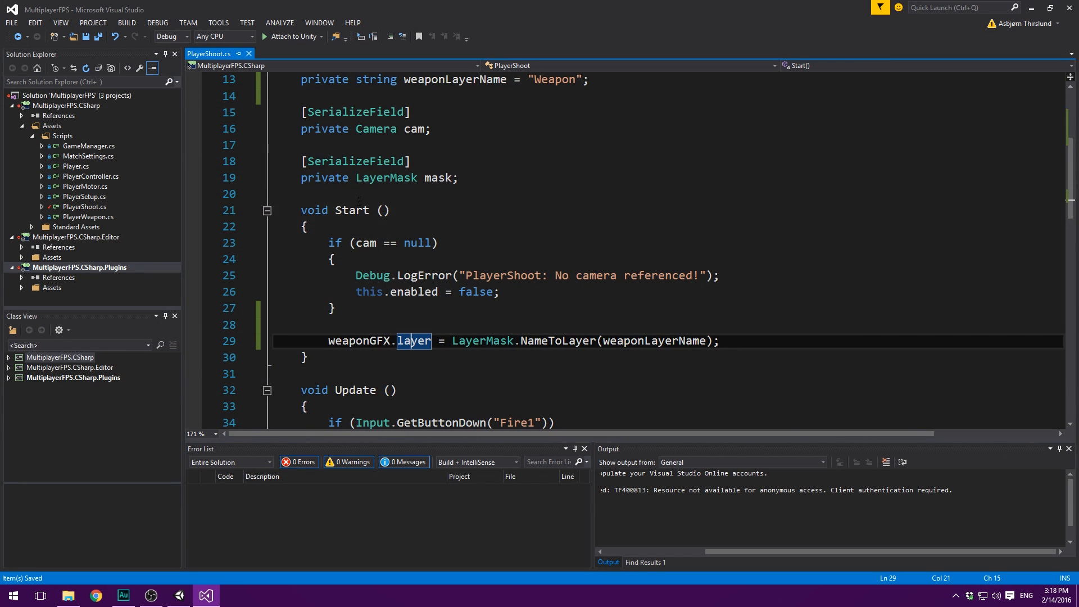
pyautogui.scroll(1, 456, 260)
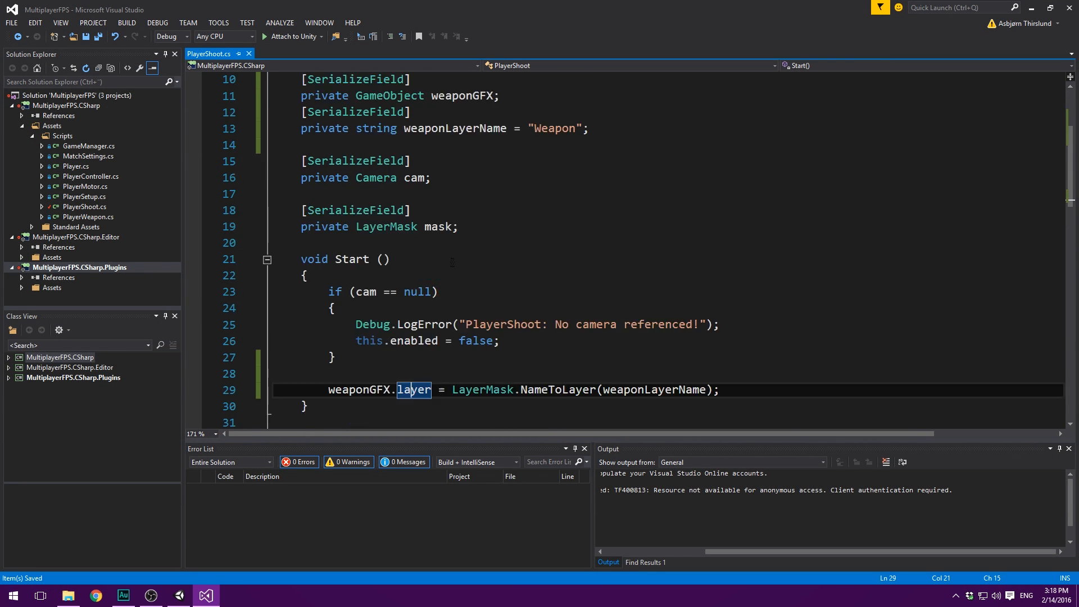
# Step: Switch to Unity and examine the Components To Disable list in the Player prefab's Player Setup script, then collapse the list
pyautogui.hotkey('alt', 'Tab')
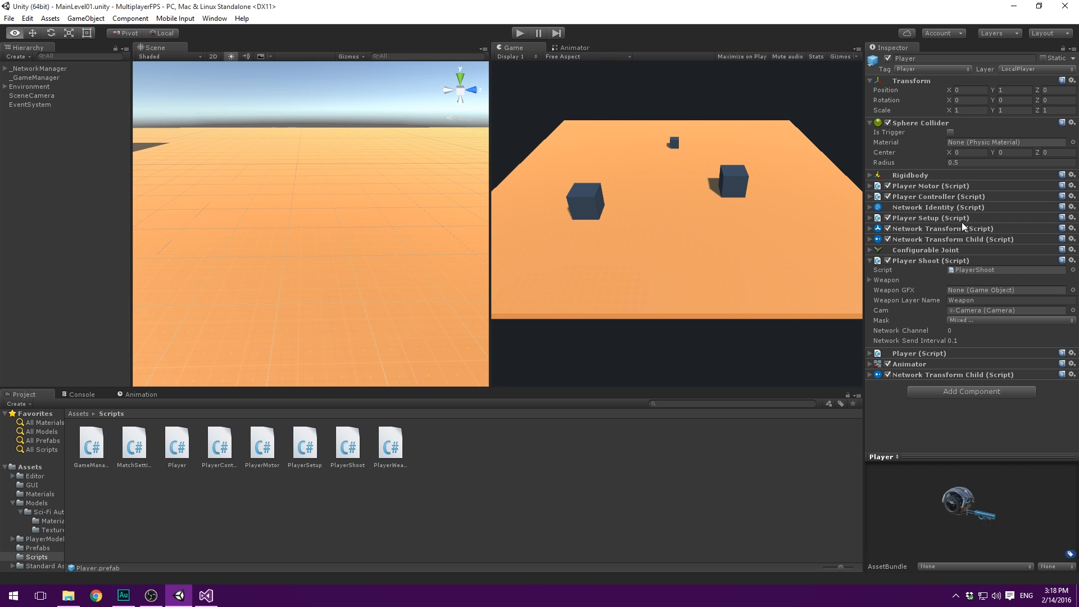
pyautogui.click(915, 218)
pyautogui.click(904, 237)
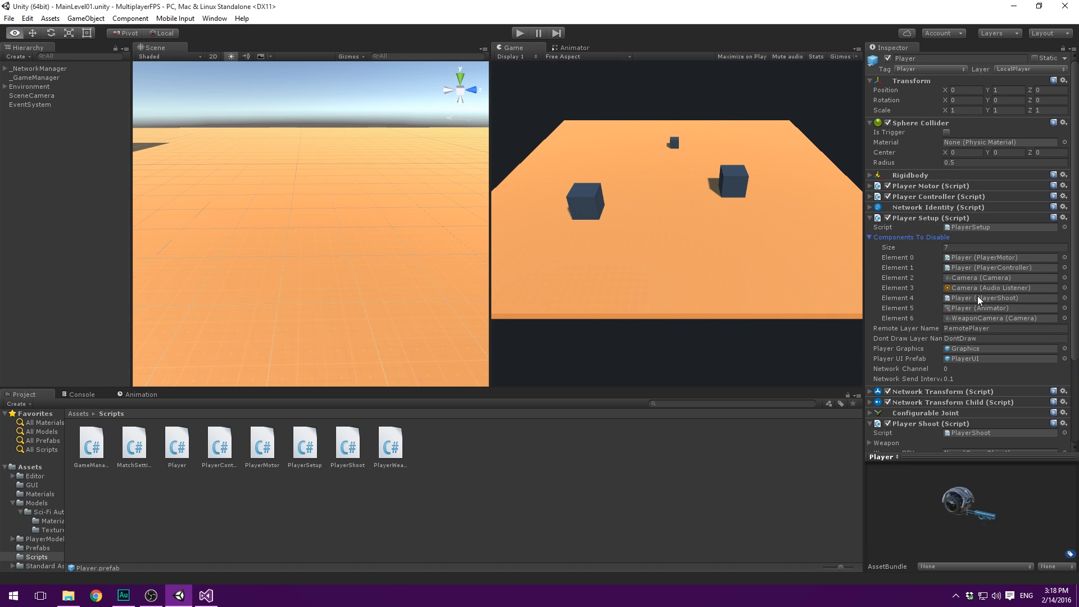
pyautogui.click(887, 238)
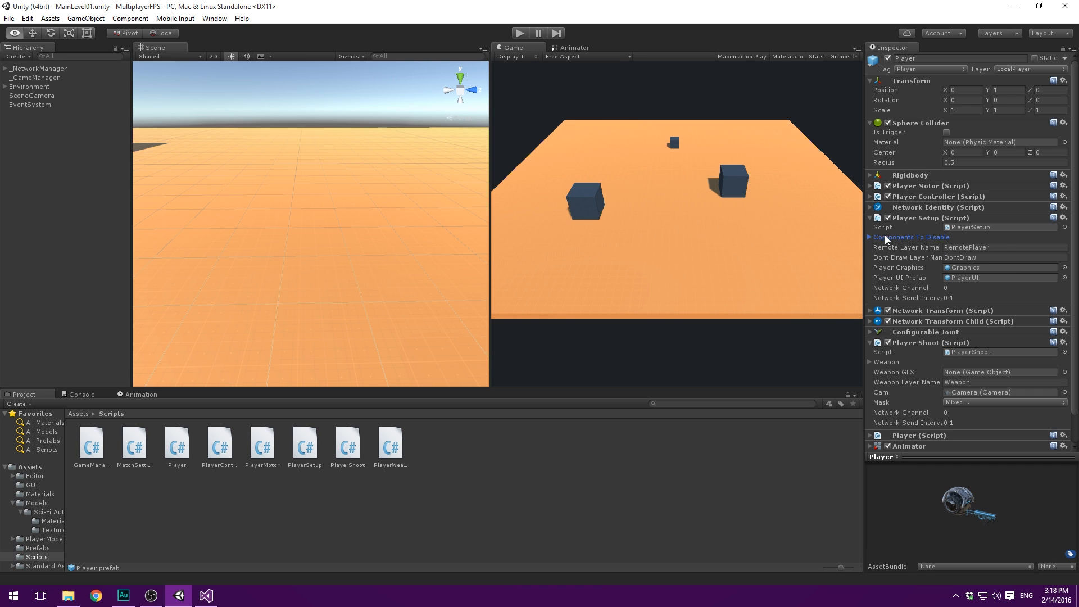
# Step: Collapse the Player Setup component, place the Player prefab in the scene, and expand its Camera hierarchy
pyautogui.click(913, 217)
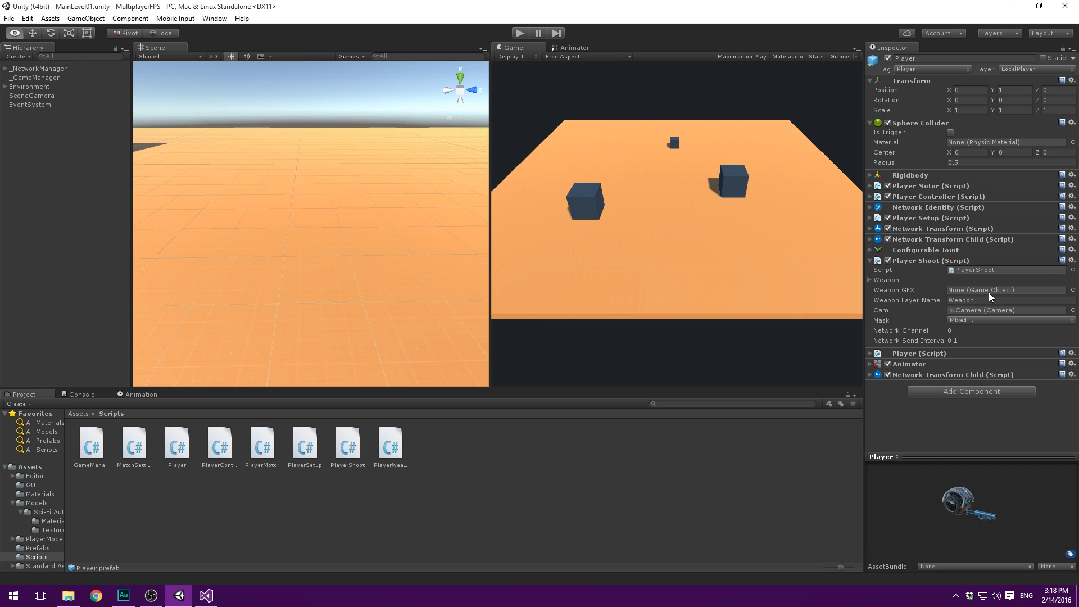
pyautogui.click(78, 414)
pyautogui.moveTo(476, 444); pyautogui.dragTo(66, 185)
pyautogui.click(5, 114)
pyautogui.click(13, 123)
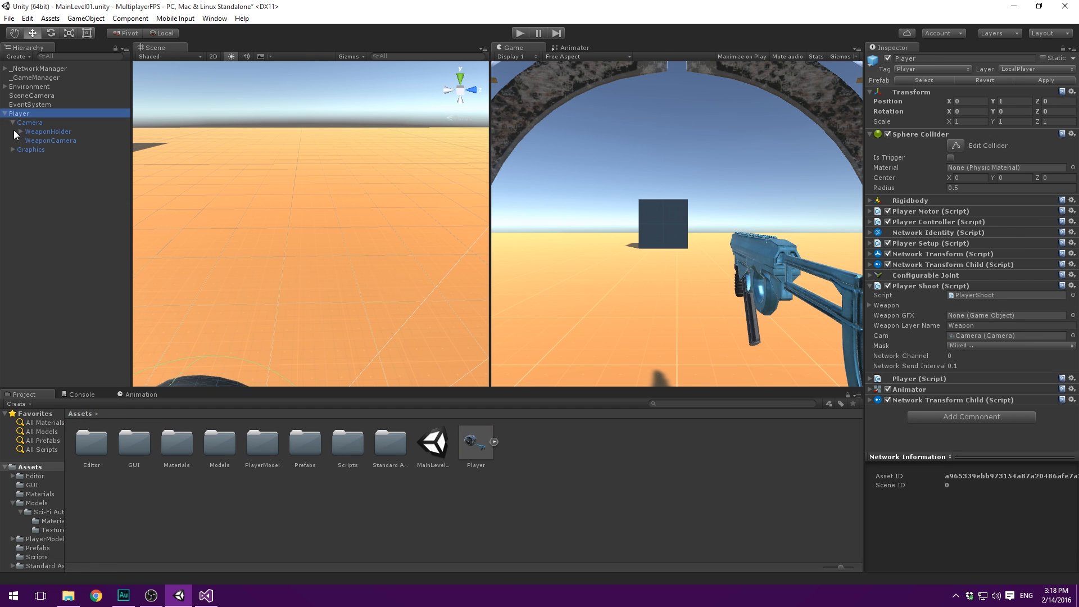
# Step: Assign the Sci-Fi Automatic object as Weapon GFX in the Player's Player Shoot script and apply the change to the prefab
pyautogui.click(20, 131)
pyautogui.moveTo(58, 140); pyautogui.dragTo(21, 110)
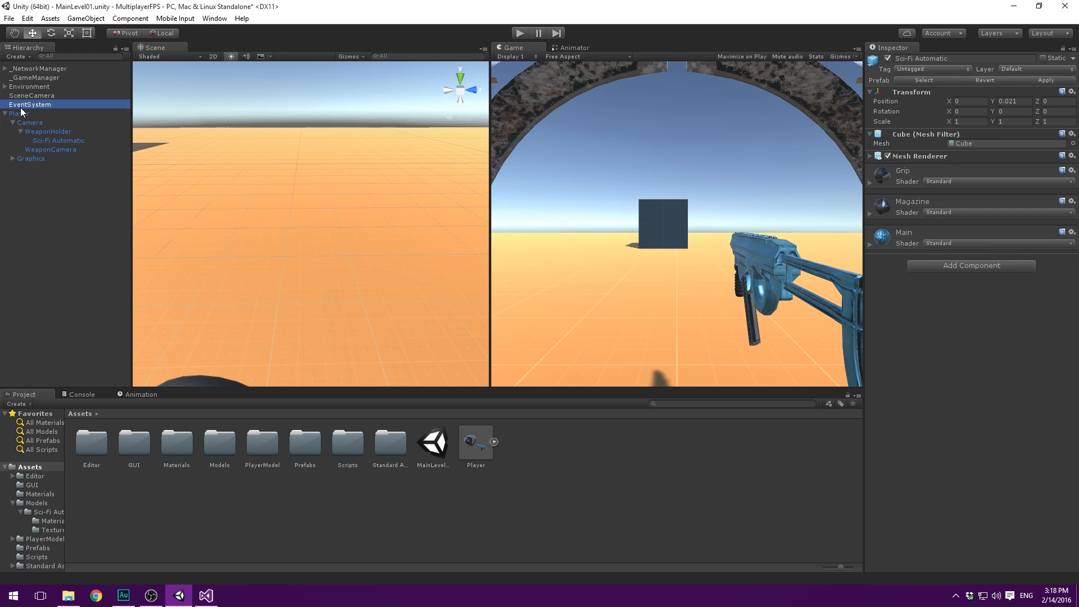
pyautogui.click(24, 114)
pyautogui.moveTo(58, 140); pyautogui.dragTo(980, 315)
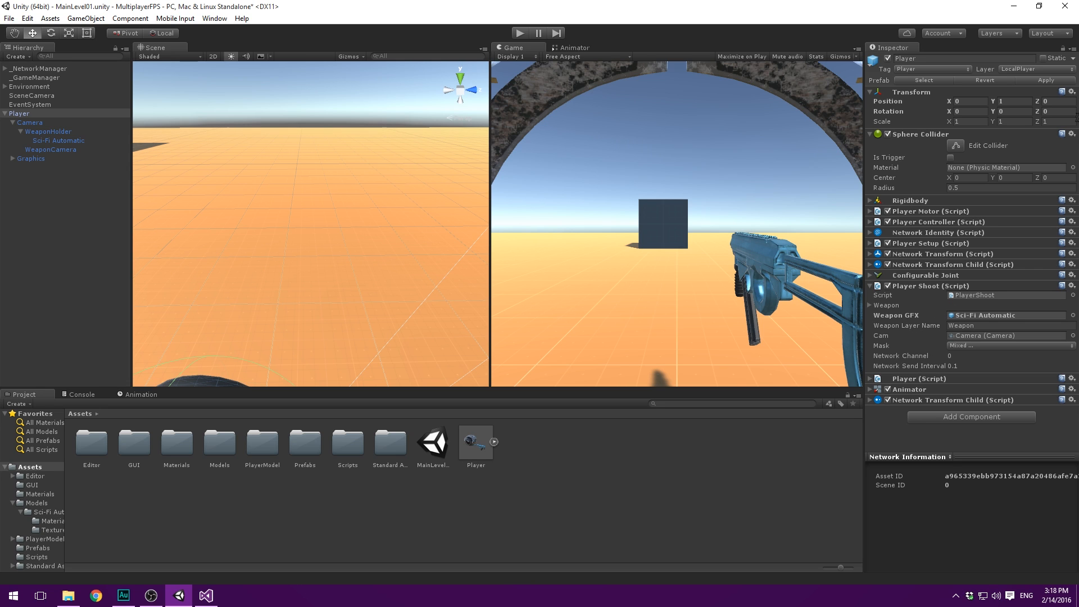
pyautogui.click(1045, 80)
# Step: Delete the Player instance from the scene and save the scene
pyautogui.click(76, 116)
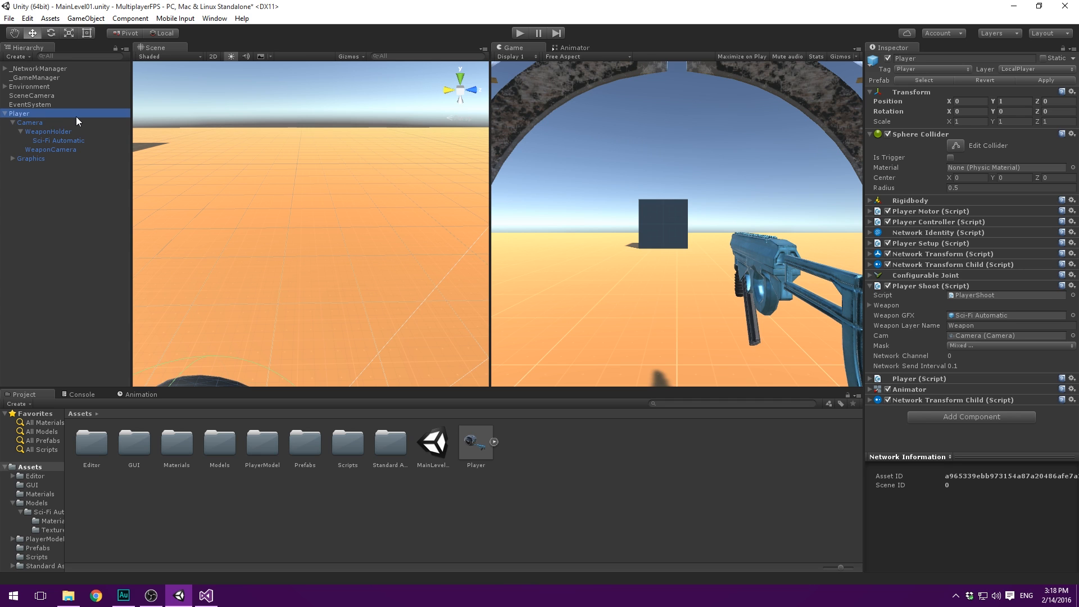
pyautogui.press('Down')
pyautogui.press('Down')
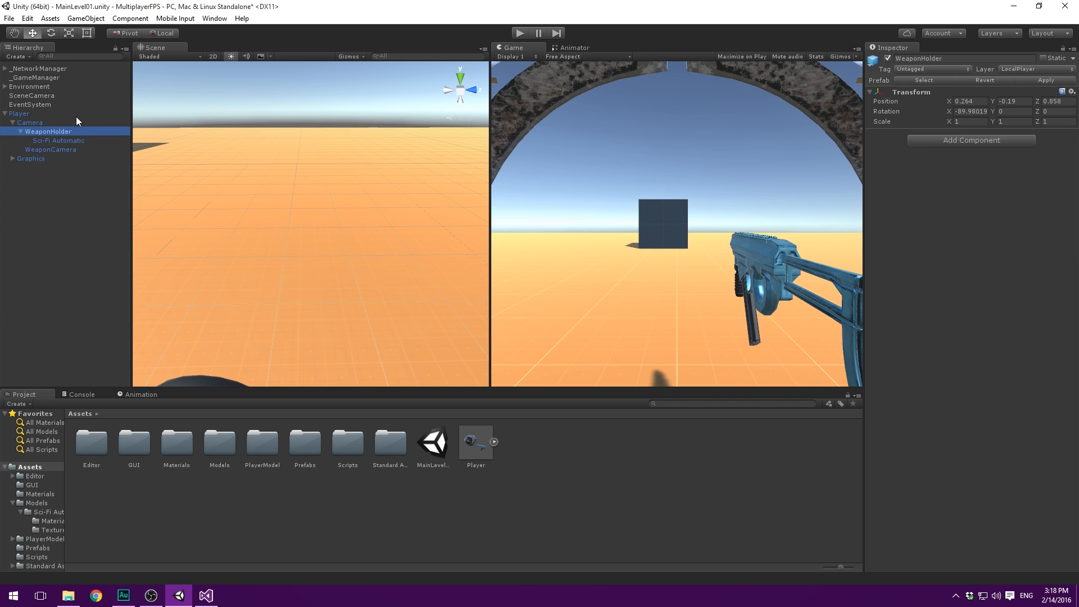
pyautogui.click(77, 115)
pyautogui.press('Delete')
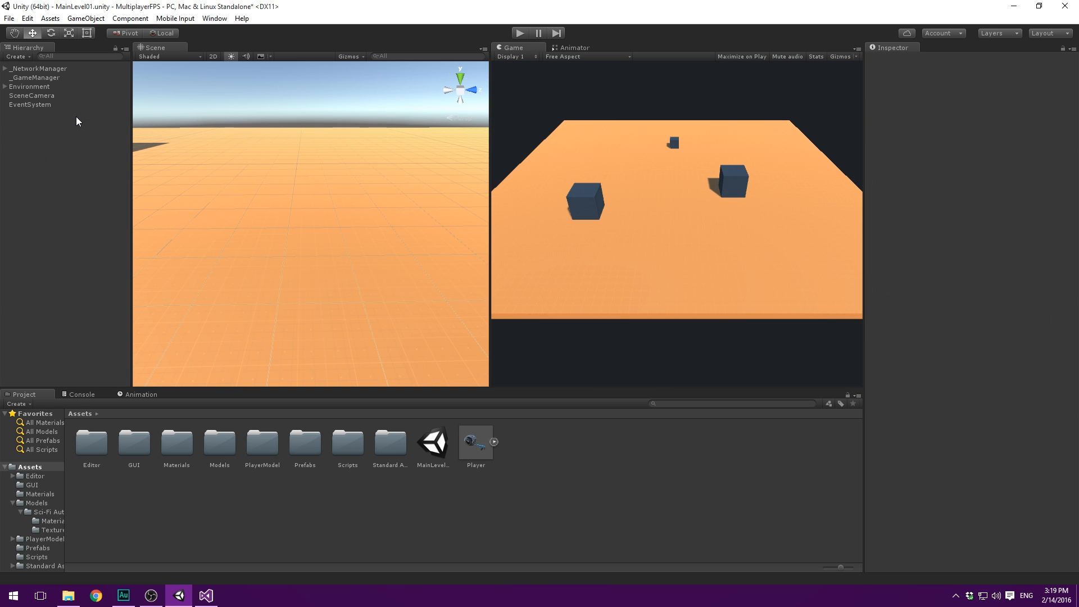
pyautogui.hotkey('ctrl', 's')
# Step: Run the game as a network host and move the player forward to test the weapon
pyautogui.click(519, 33)
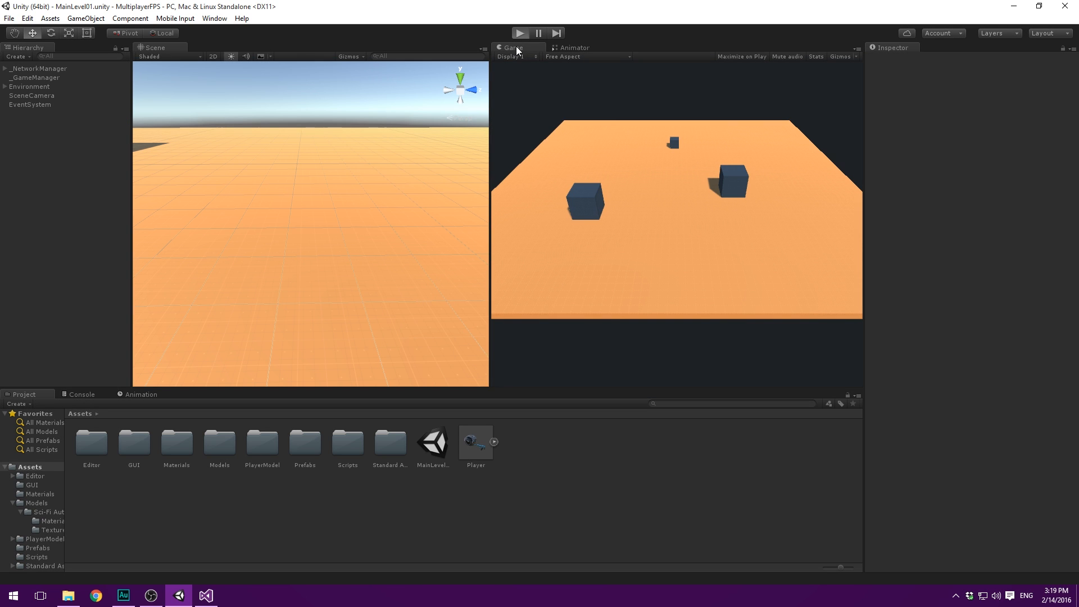
pyautogui.click(541, 86)
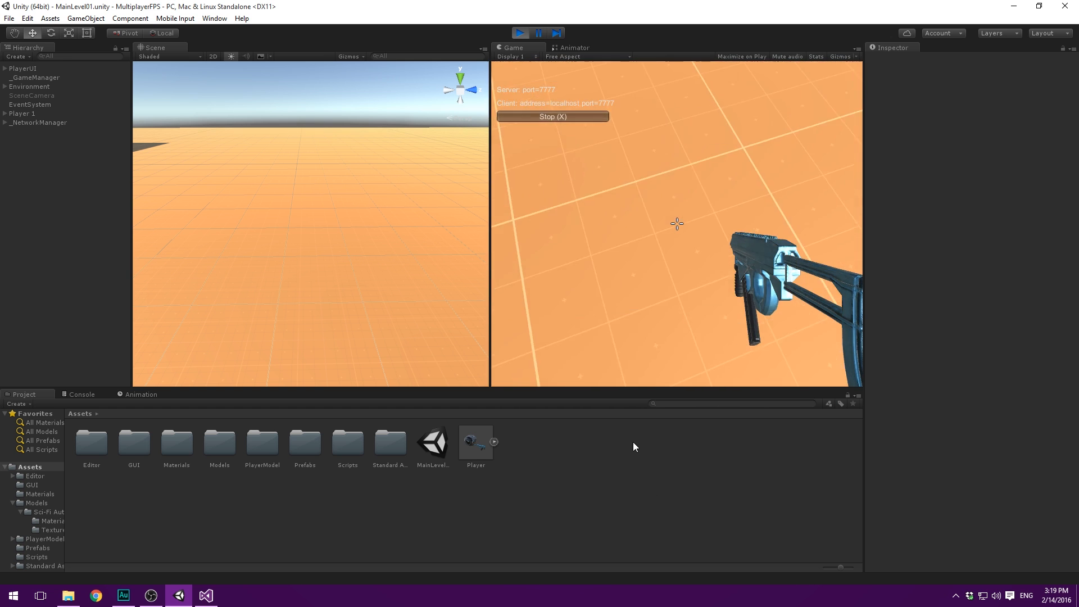
pyautogui.press('w')
pyautogui.press('w')
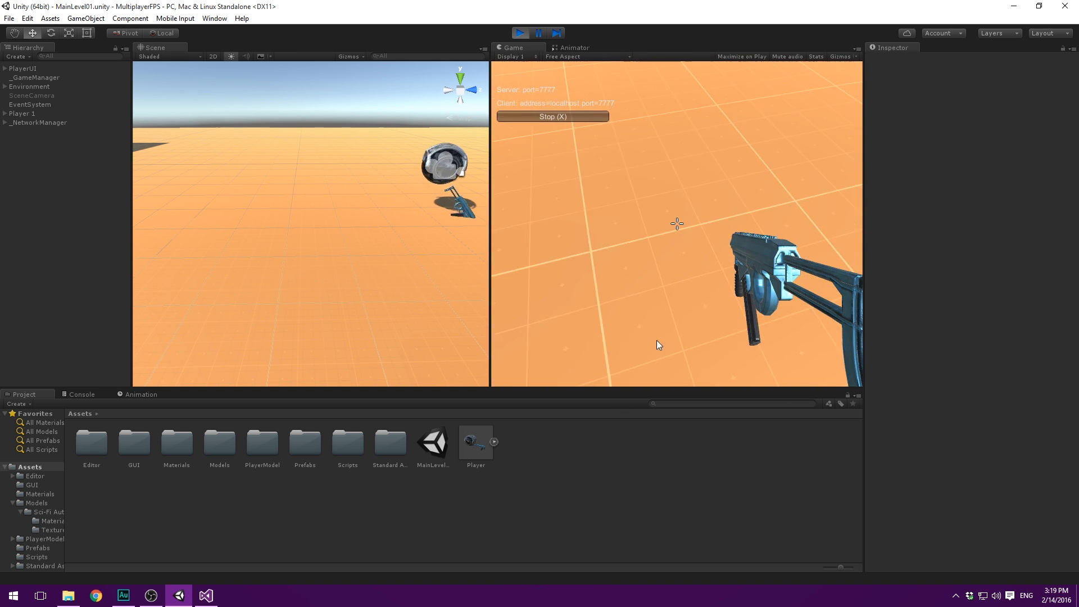
pyautogui.press('w')
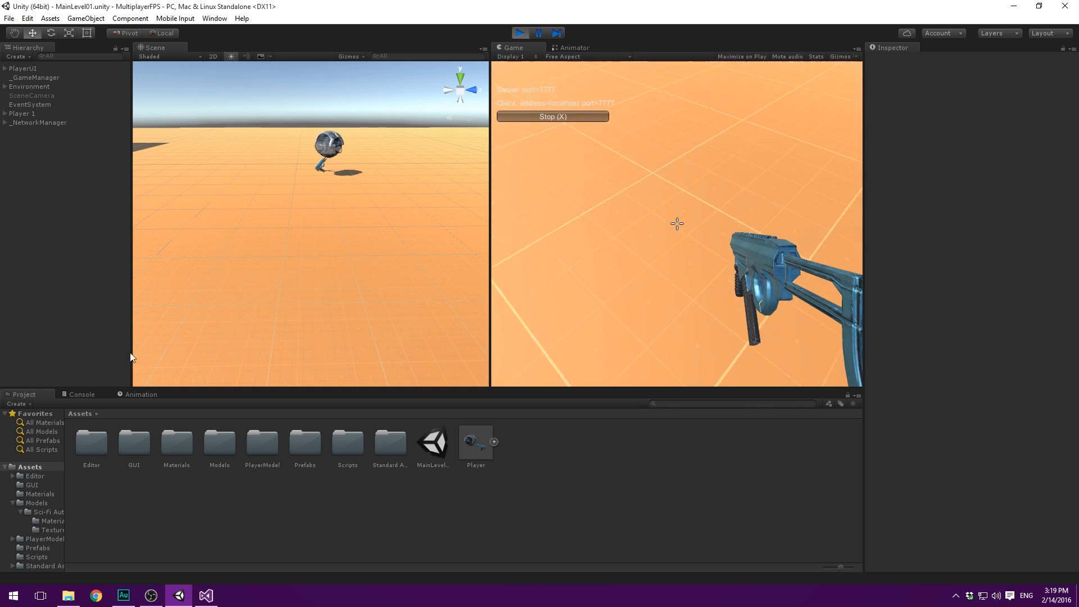
# Step: Follow the player in the Scene view while moving it up against the cube and away to check for weapon clipping
pyautogui.scroll(-6, 299, 146)
pyautogui.scroll(-3, 304, 138)
pyautogui.moveTo(304, 137); pyautogui.dragTo(446, 194, button='middle')
pyautogui.scroll(-3, 447, 195)
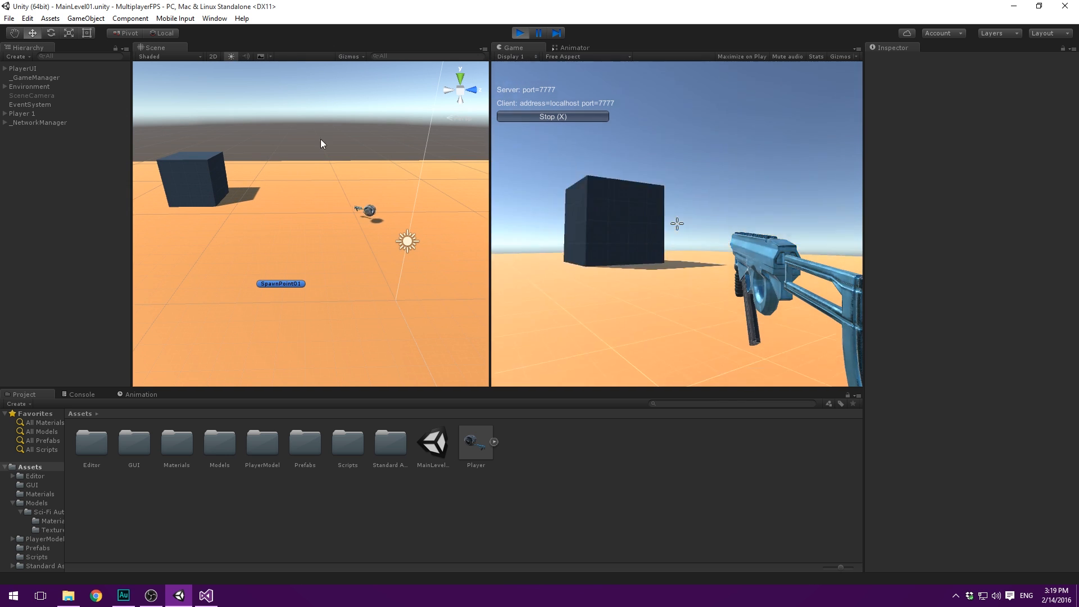
pyautogui.press('w')
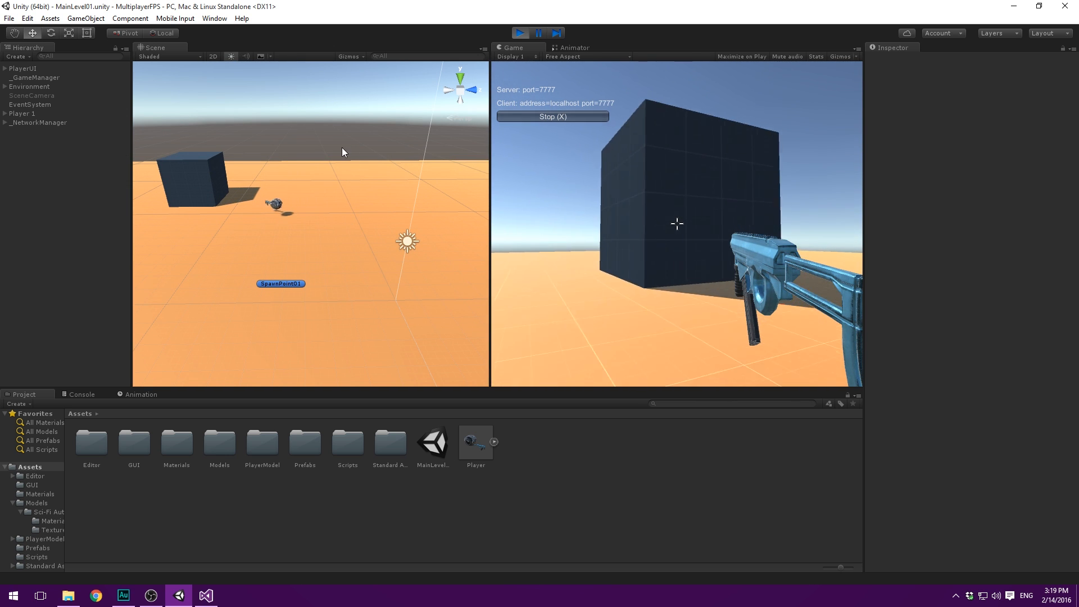
pyautogui.press('w')
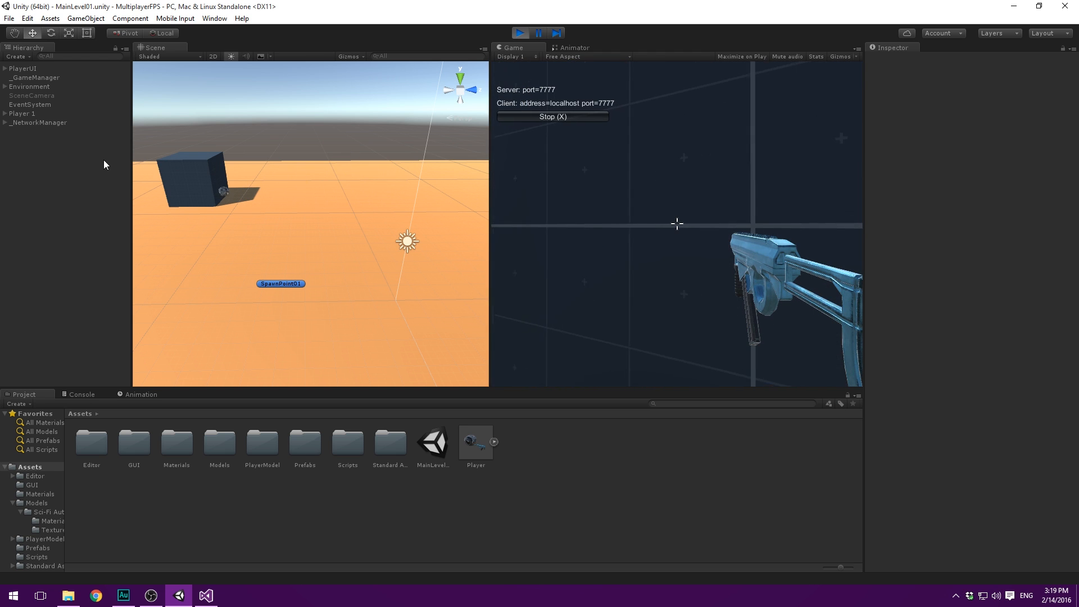
pyautogui.press('s')
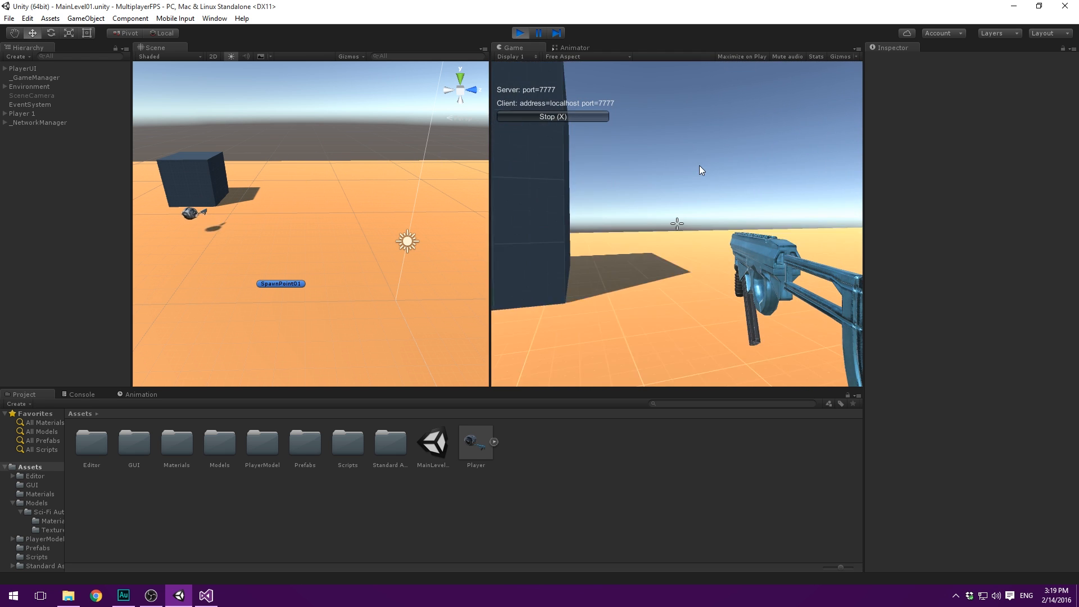
pyautogui.press('s')
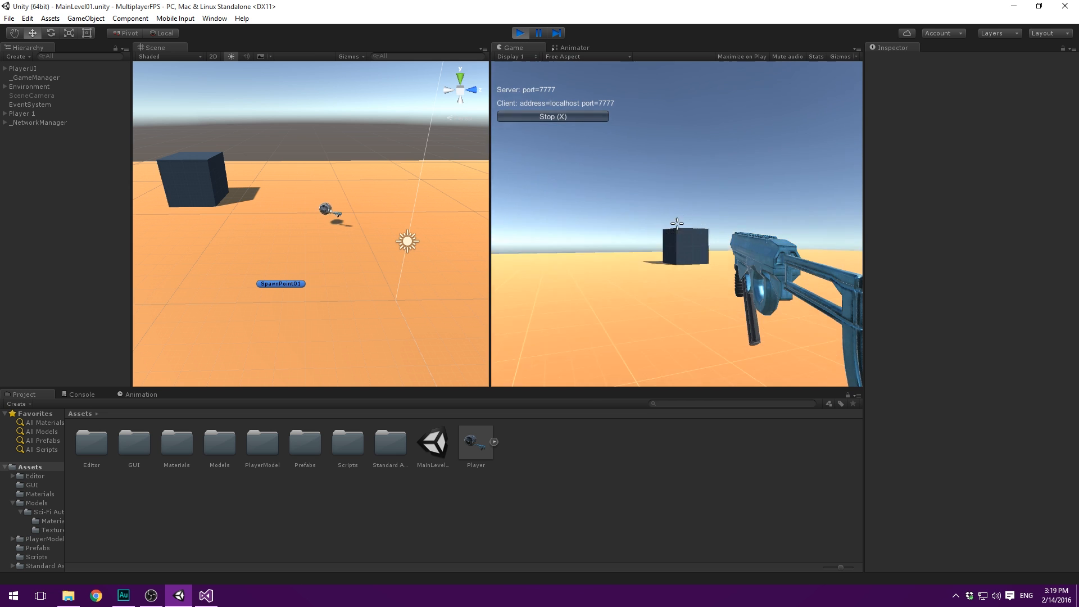
# Step: Inspect the player and its weapon up close in the Scene view while the game runs
pyautogui.press('w')
pyautogui.press('w')
pyautogui.scroll(3, 387, 213)
pyautogui.moveTo(395, 214); pyautogui.dragTo(336, 208, button='middle')
pyautogui.scroll(6, 333, 208)
pyautogui.keyDown('alt'); pyautogui.moveTo(333, 208); pyautogui.dragTo(257, 146); pyautogui.keyUp('alt')
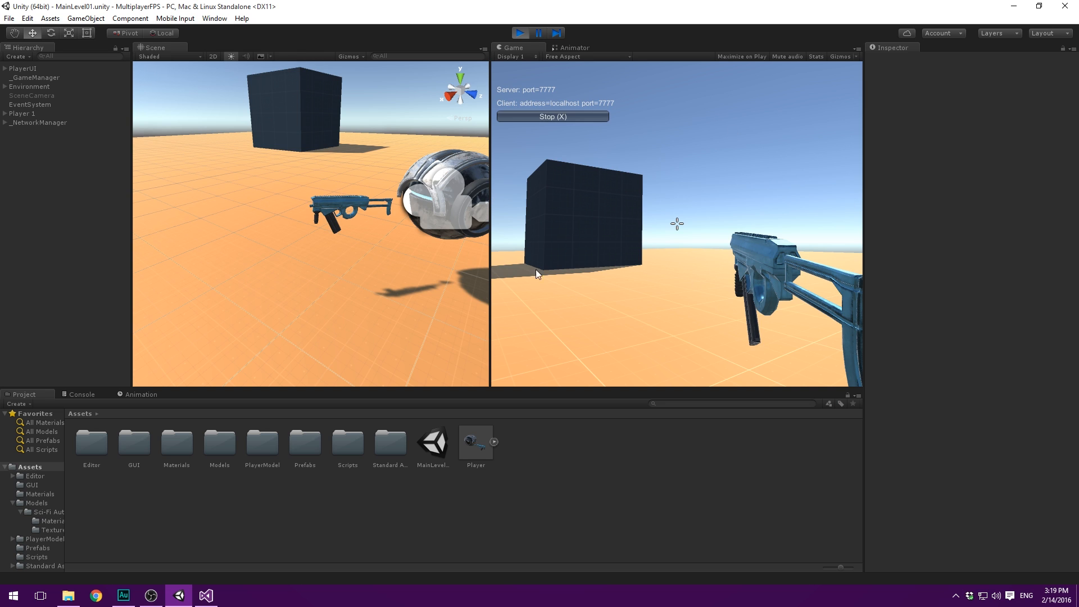
# Step: Try a Field of View of 36 on the running player's WeaponCamera
pyautogui.click(4, 114)
pyautogui.click(13, 122)
pyautogui.click(43, 140)
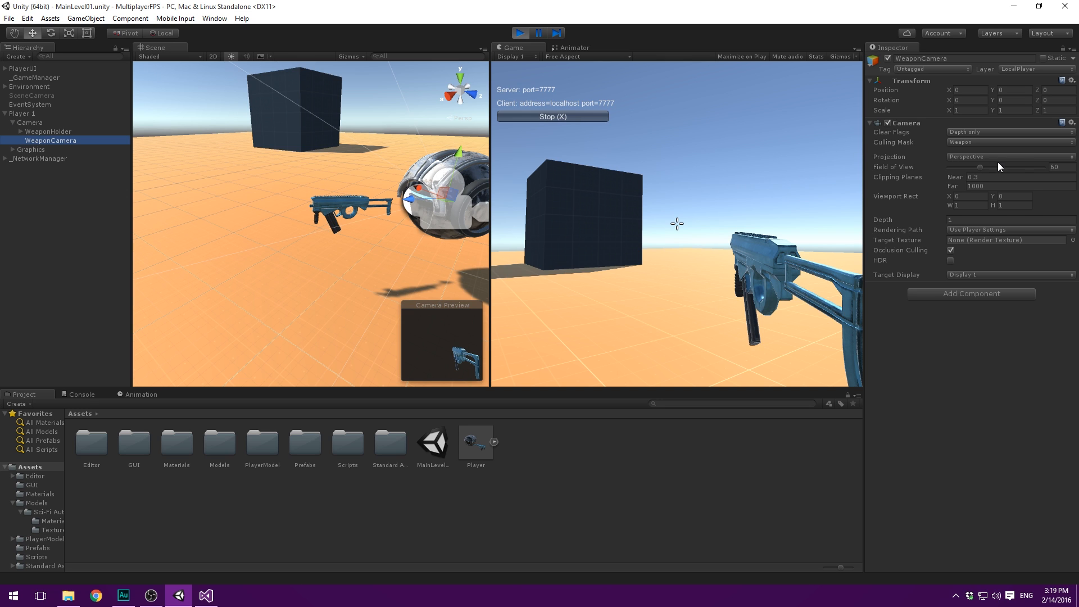
pyautogui.moveTo(979, 166); pyautogui.dragTo(966, 170)
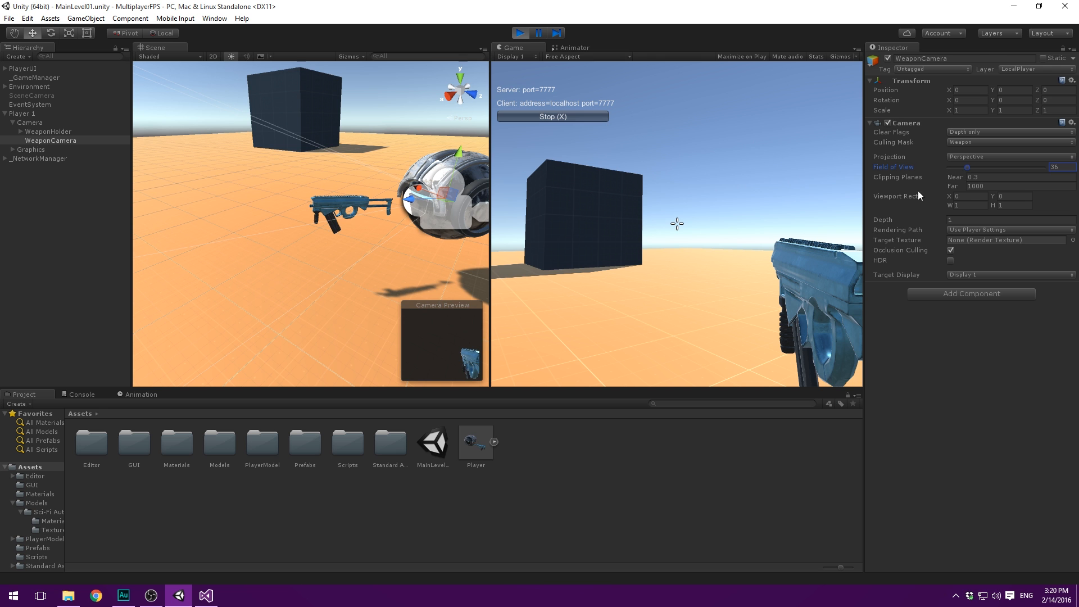
# Step: Move, fly and look around with the player to check how the weapon renders in the running game
pyautogui.click(787, 318)
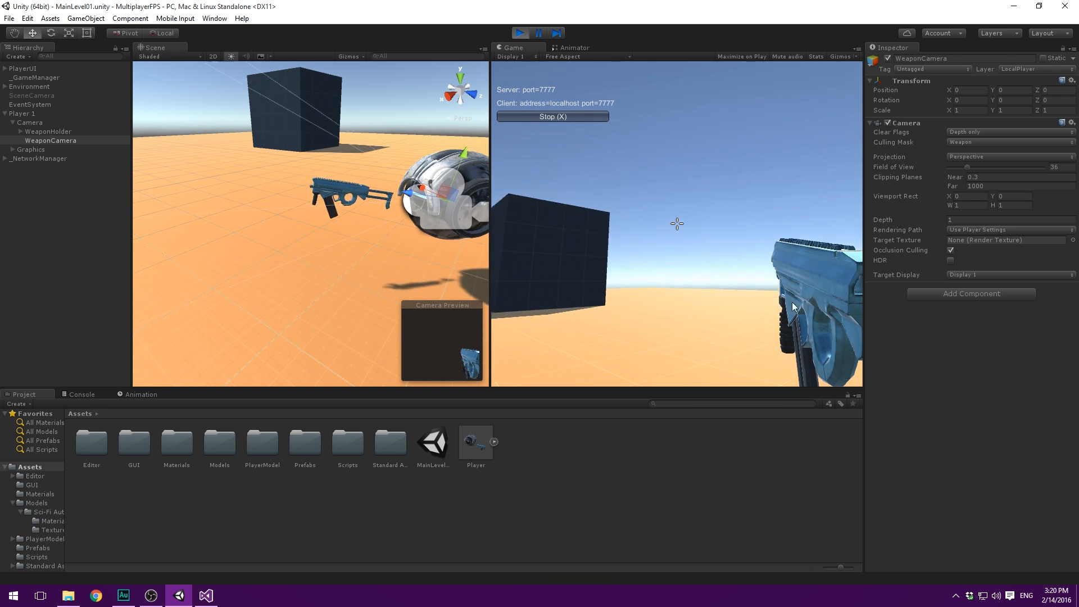
pyautogui.press('a')
pyautogui.press('space')
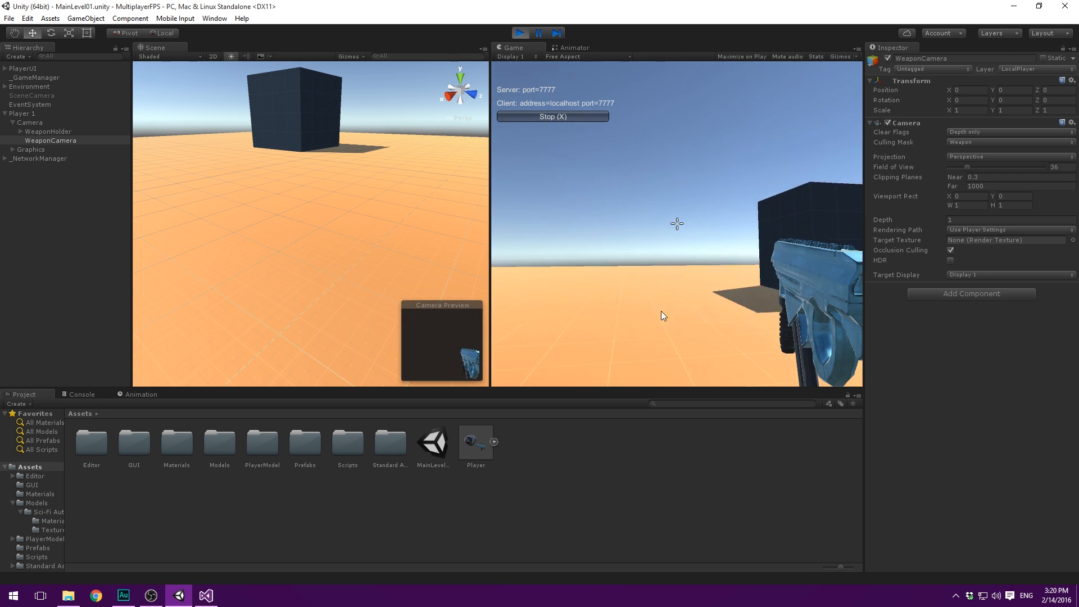
pyautogui.press('d')
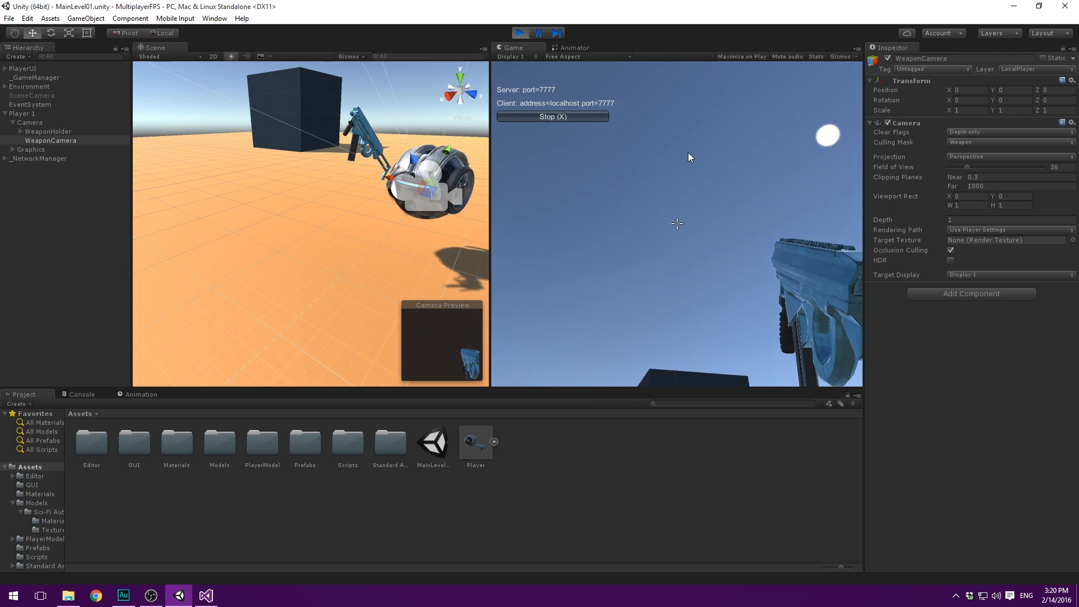
pyautogui.press('d')
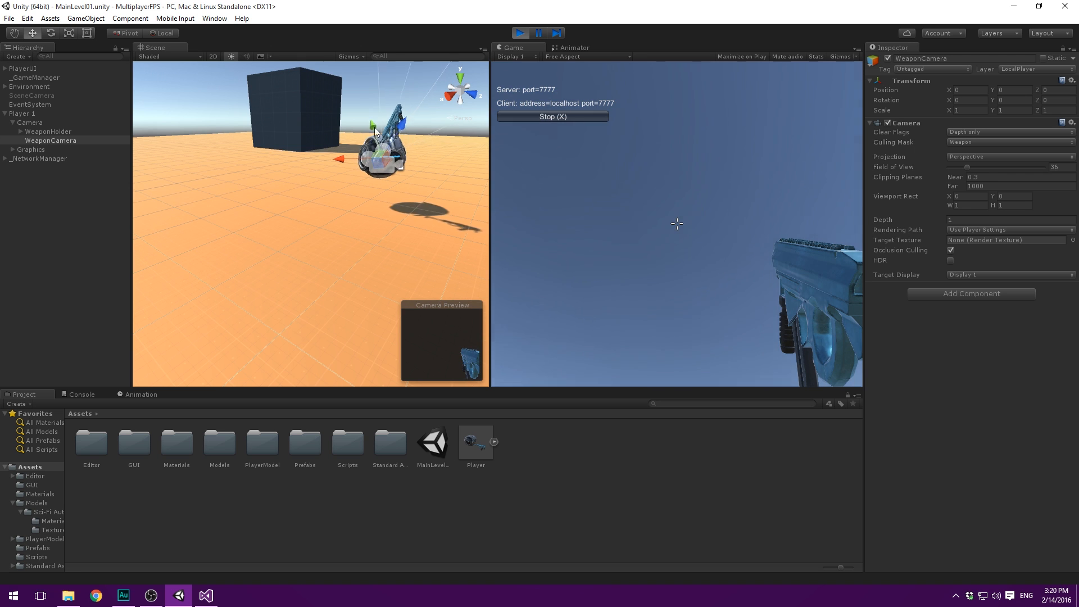
pyautogui.moveTo(286, 213); pyautogui.dragTo(280, 214, button='middle')
pyautogui.click(695, 247)
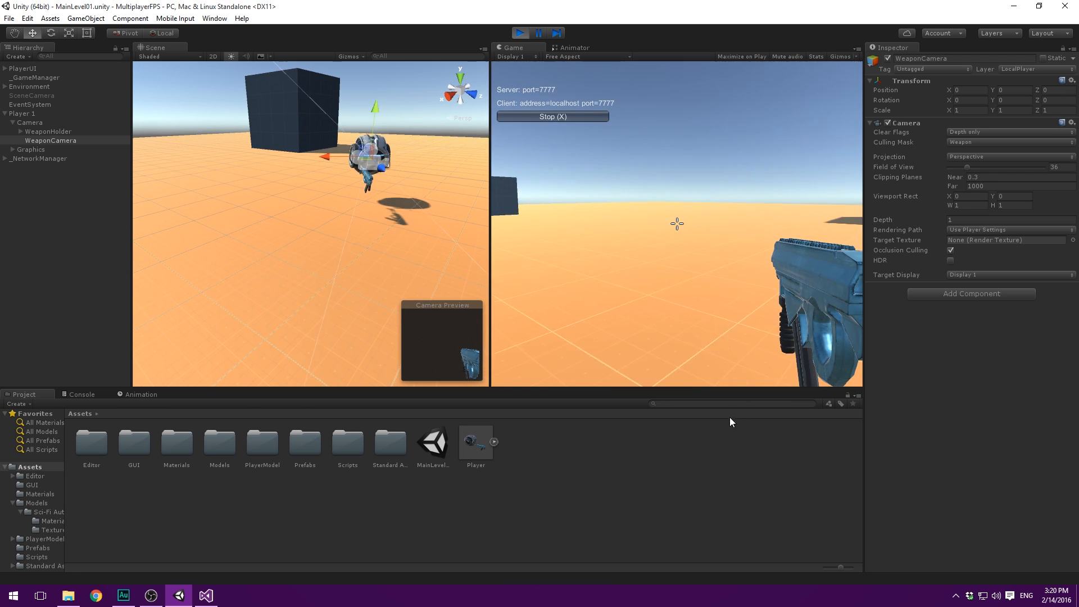
pyautogui.press('w')
pyautogui.press('a')
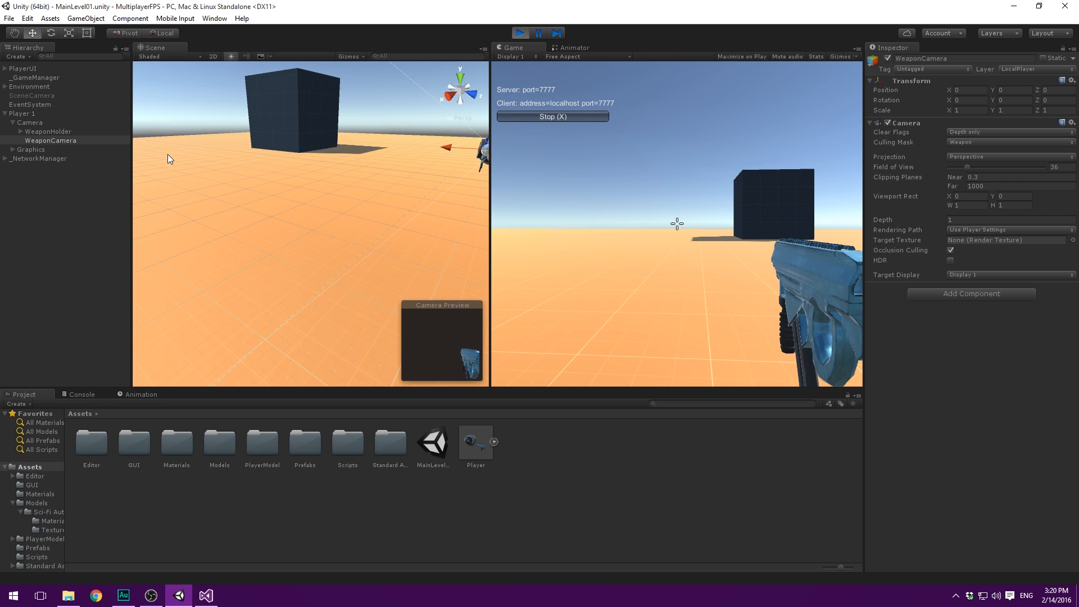
# Step: Try a Field of View of 70 on the running player's main Camera, look around, and stop the game
pyautogui.click(990, 178)
pyautogui.click(32, 123)
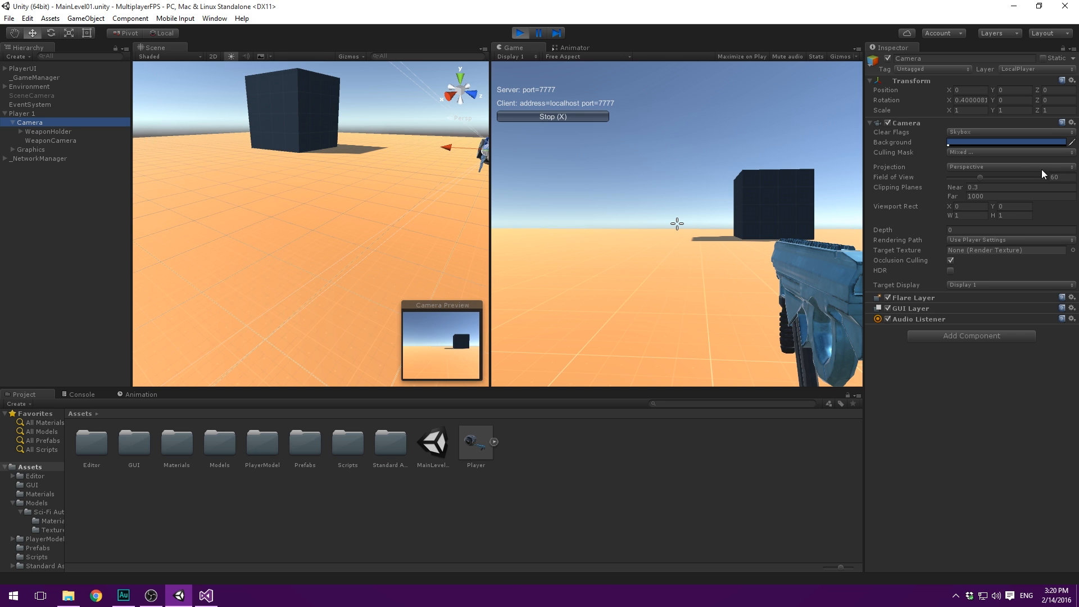
pyautogui.moveTo(979, 178); pyautogui.dragTo(996, 176)
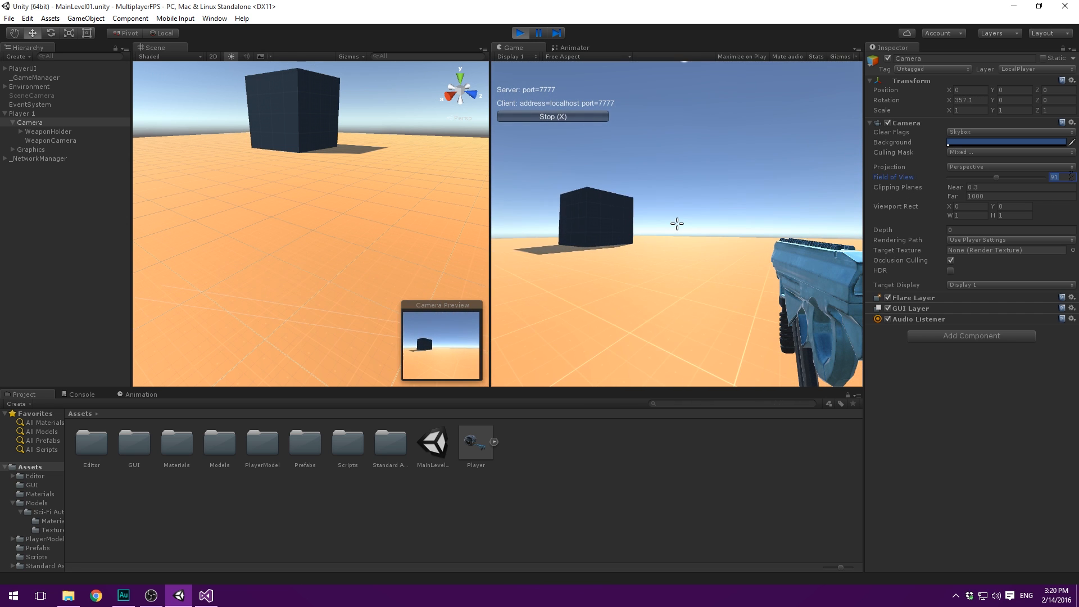
pyautogui.write('70')
pyautogui.click(691, 214)
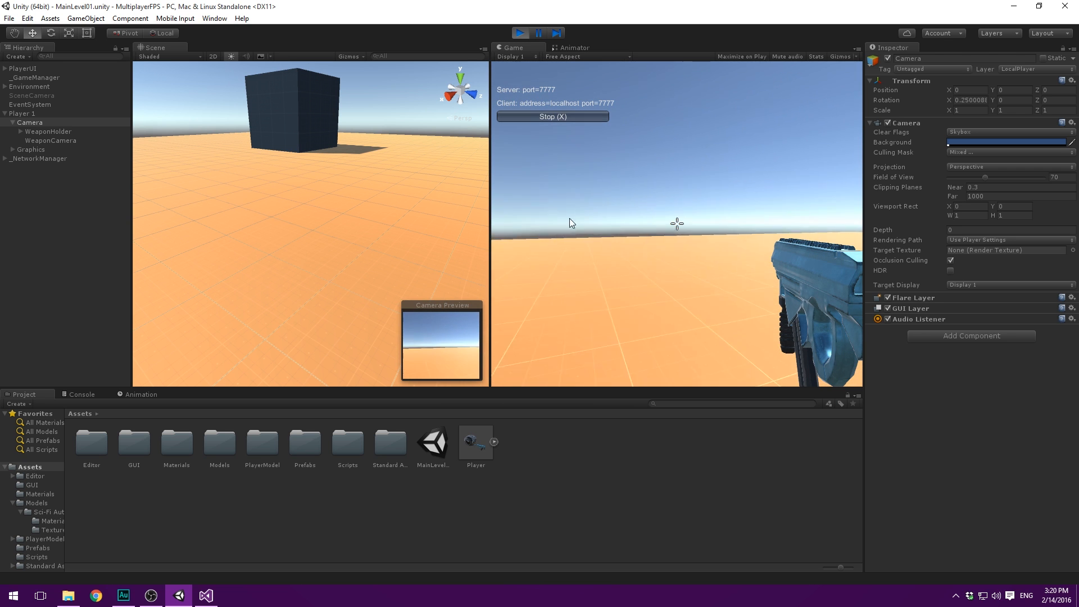
pyautogui.click(521, 34)
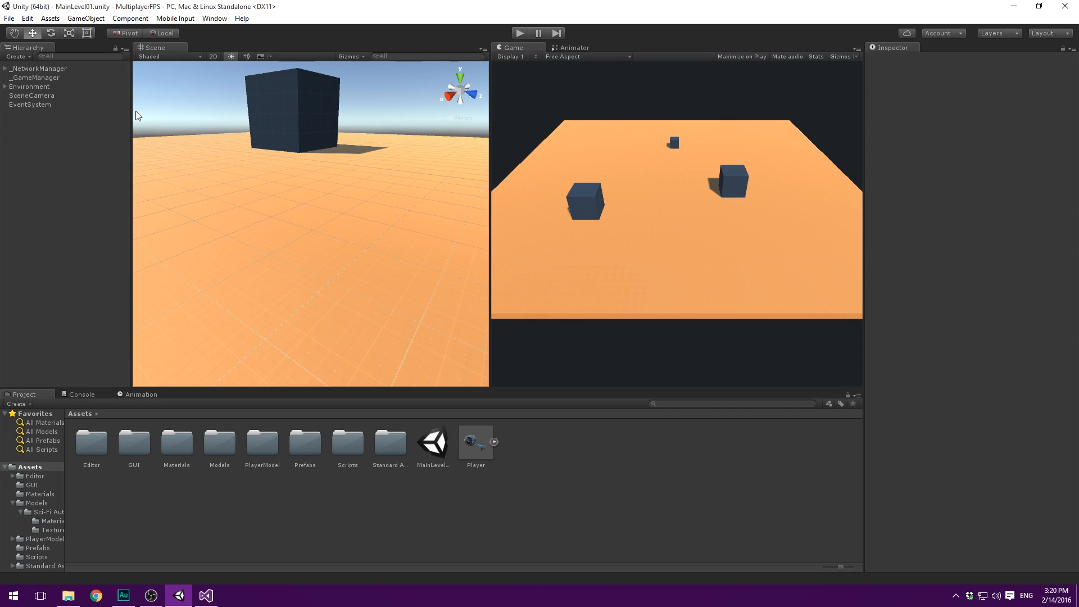
# Step: Place the Player prefab in the scene again and expand it to show the Camera's children
pyautogui.click(473, 441)
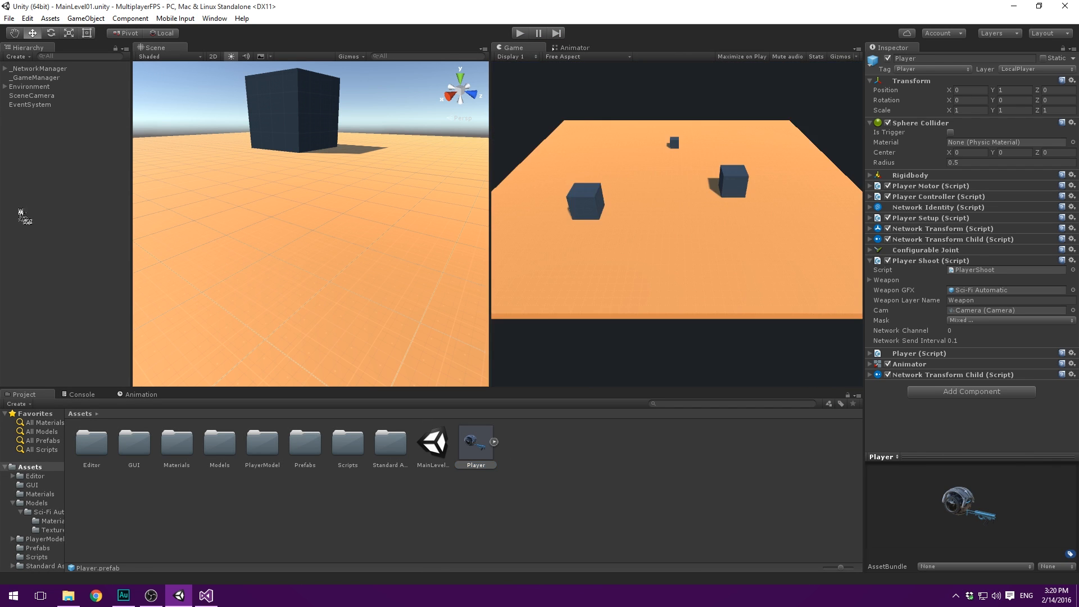
pyautogui.moveTo(474, 441); pyautogui.dragTo(25, 121)
pyautogui.click(5, 114)
pyautogui.click(11, 123)
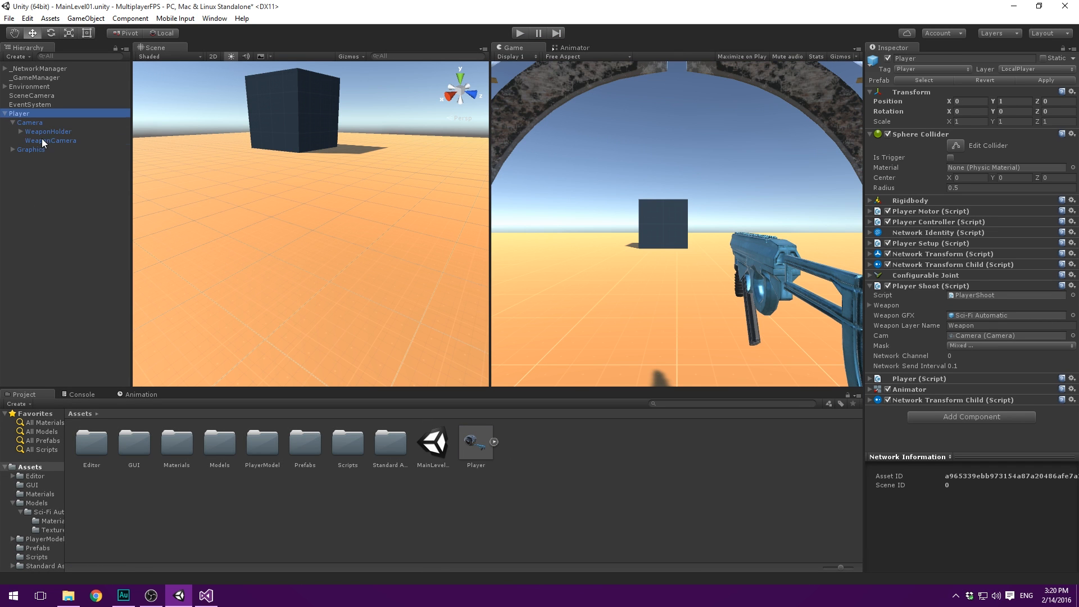
# Step: Set the WeaponCamera's Field of View to 30 and its near clipping plane to 0.1
pyautogui.click(45, 140)
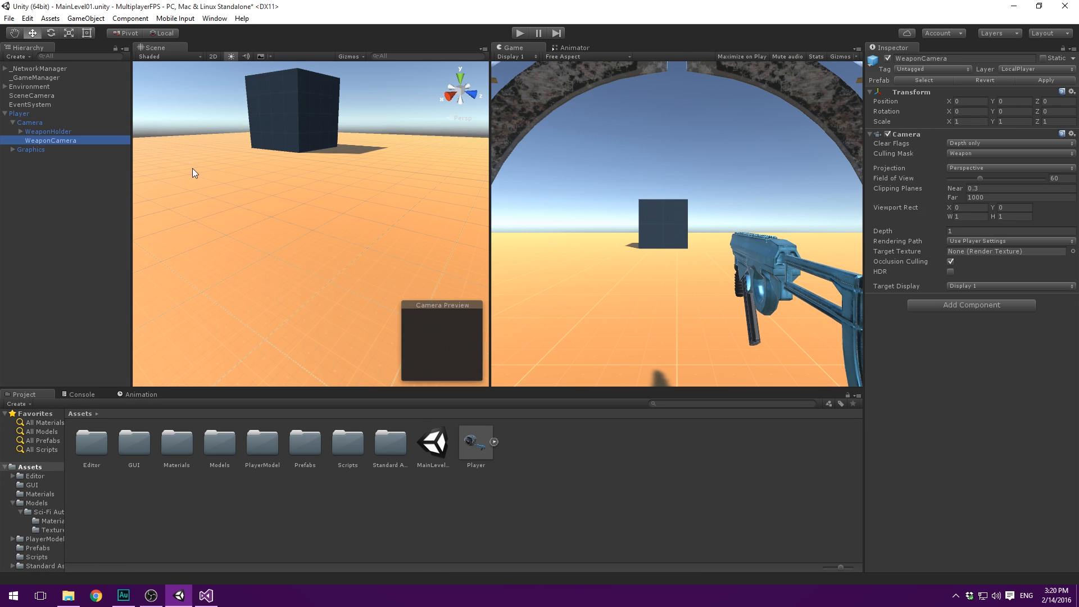
pyautogui.click(1064, 178)
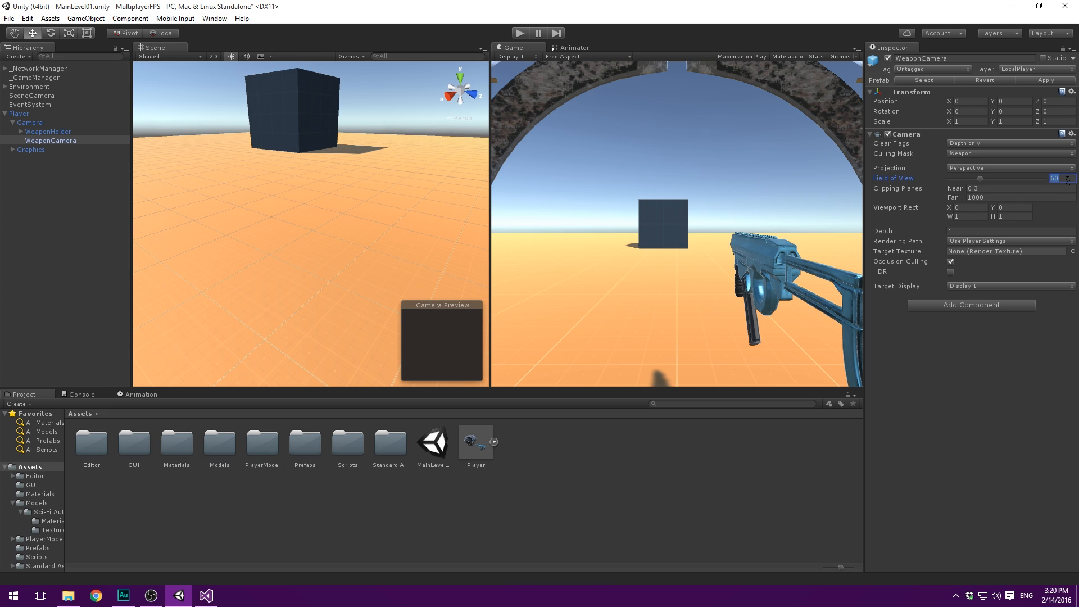
pyautogui.write('30')
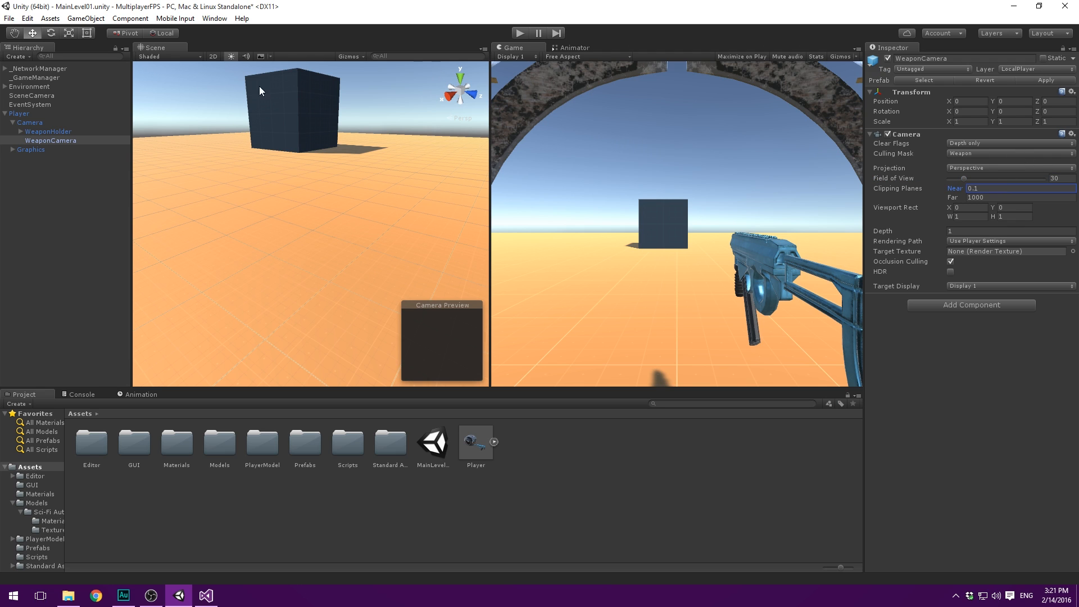
# Step: Set the Player's main Camera Field of View to 70 and collapse its child objects
pyautogui.click(29, 123)
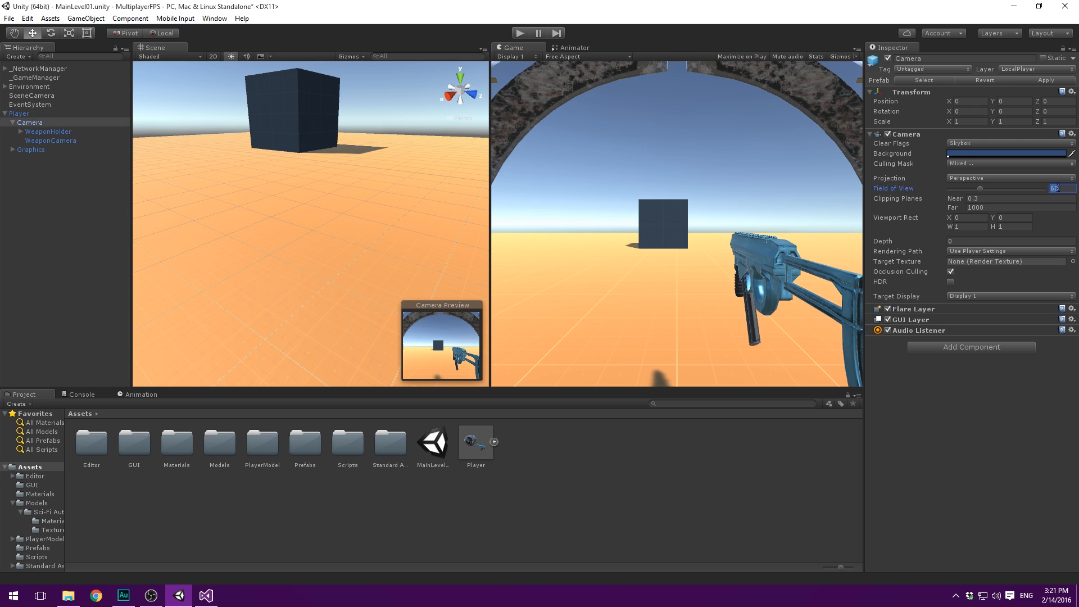
pyautogui.write('70')
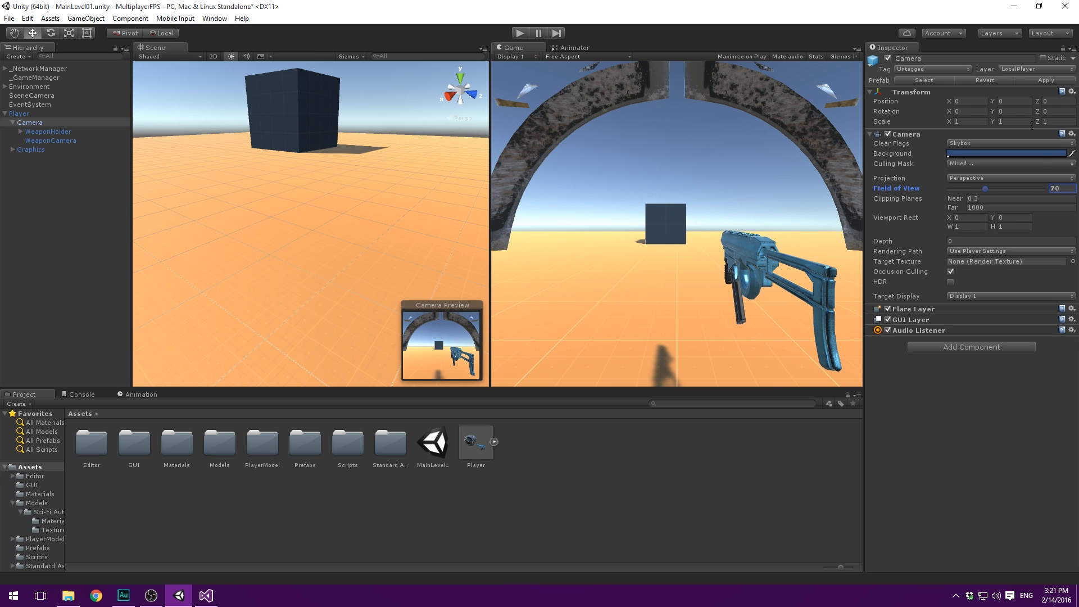
pyautogui.click(19, 133)
pyautogui.click(23, 122)
pyautogui.click(13, 122)
# Step: Apply the Player's changes to its prefab and delete the Player from the scene
pyautogui.click(5, 114)
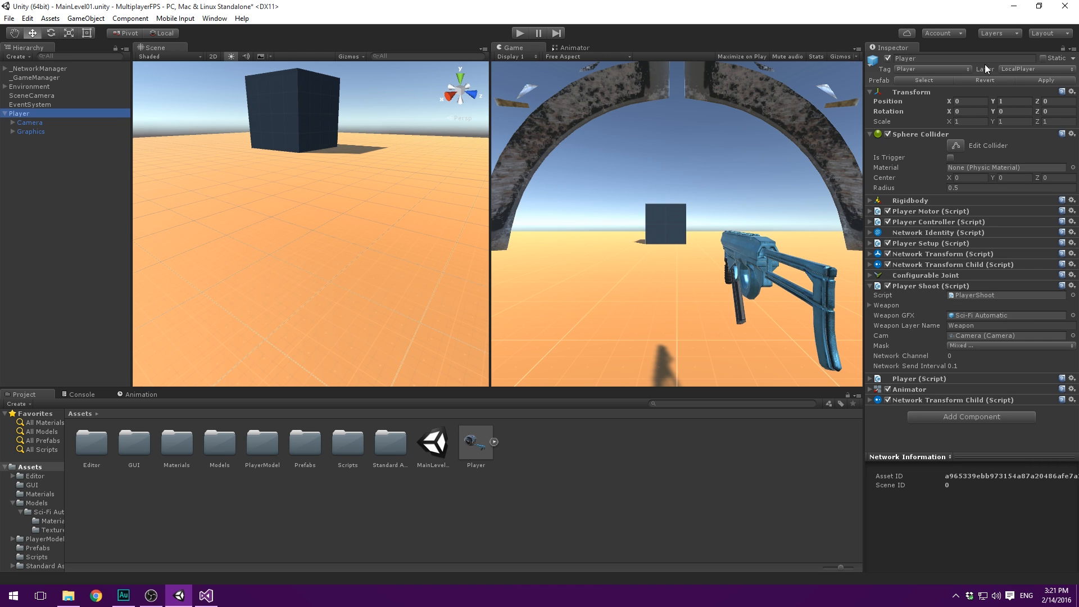
pyautogui.click(67, 111)
pyautogui.press('Delete')
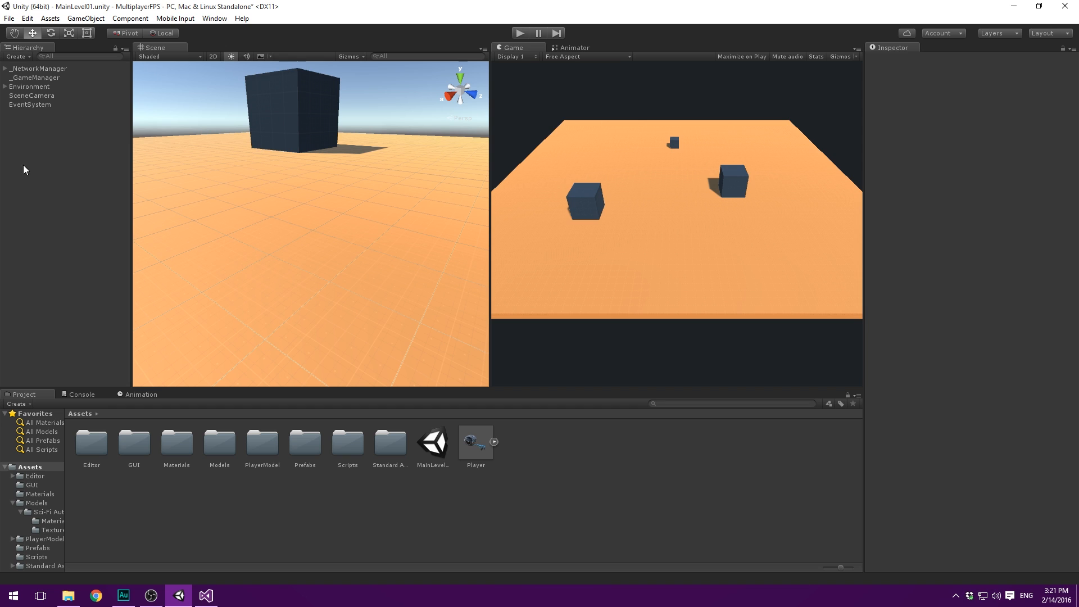
# Step: Build and run the standalone MultiplayerFPS game, and return to the editor
pyautogui.hotkey('ctrl', 'b')
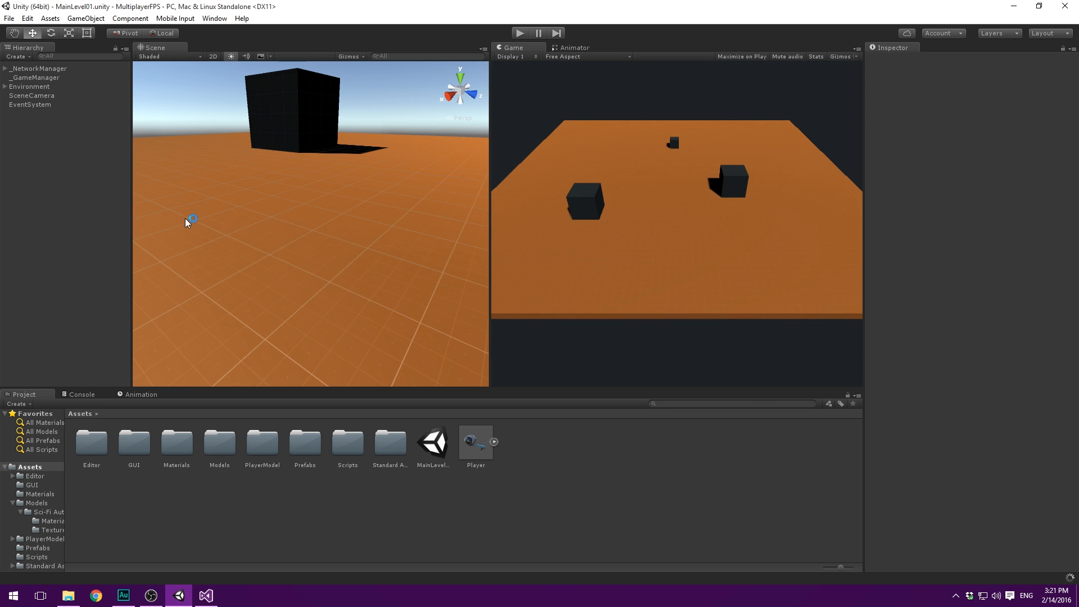
pyautogui.moveTo(505, 143); pyautogui.dragTo(735, 157)
pyautogui.click(535, 48)
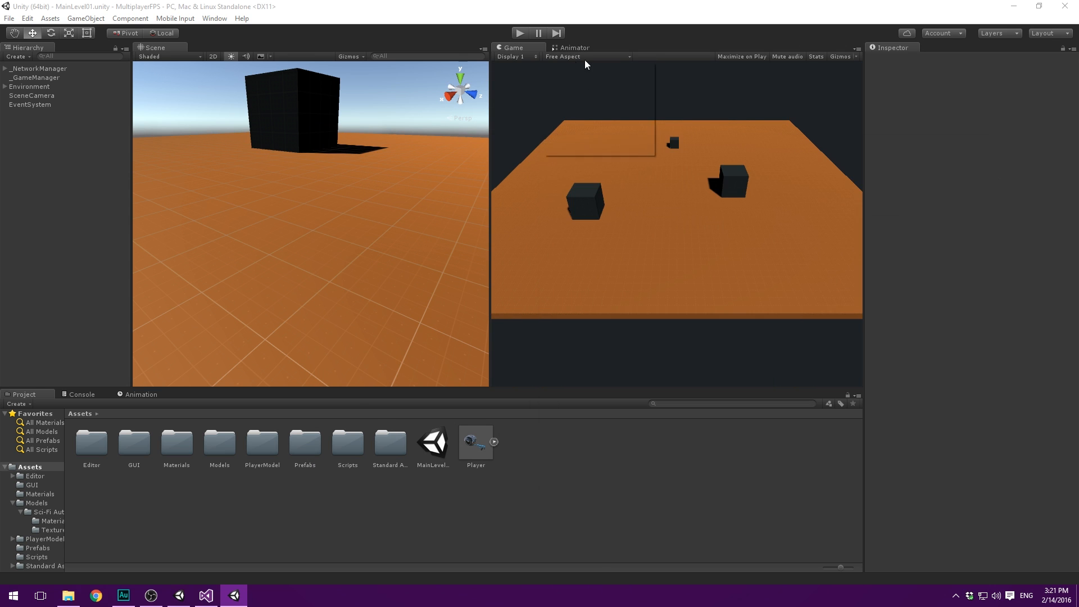
pyautogui.click(585, 57)
pyautogui.click(466, 52)
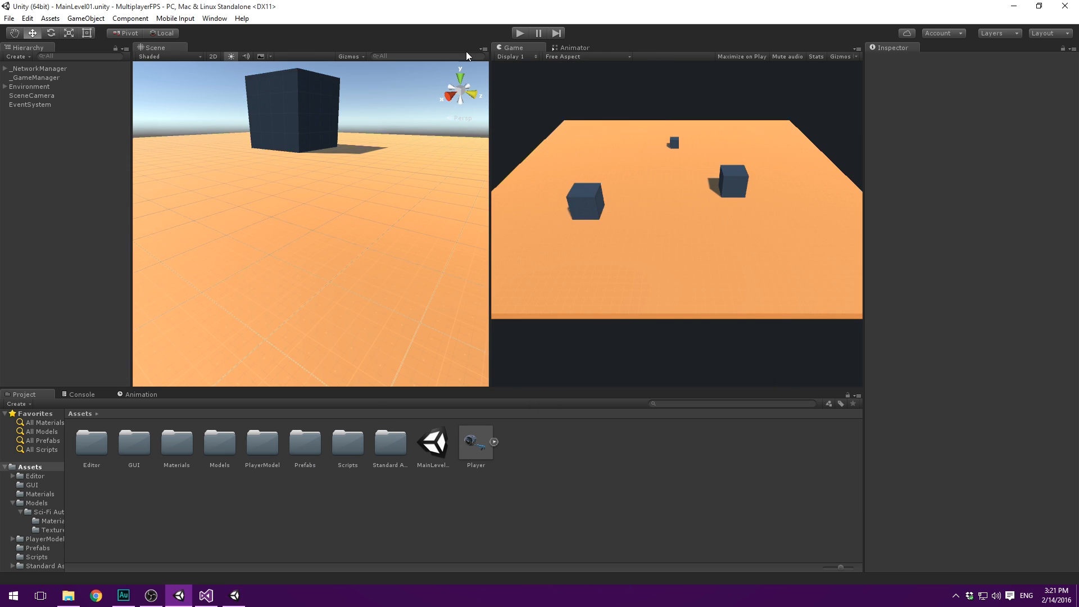
# Step: Run the game in the editor as LAN host and move forward and back to check the weapon view
pyautogui.click(518, 32)
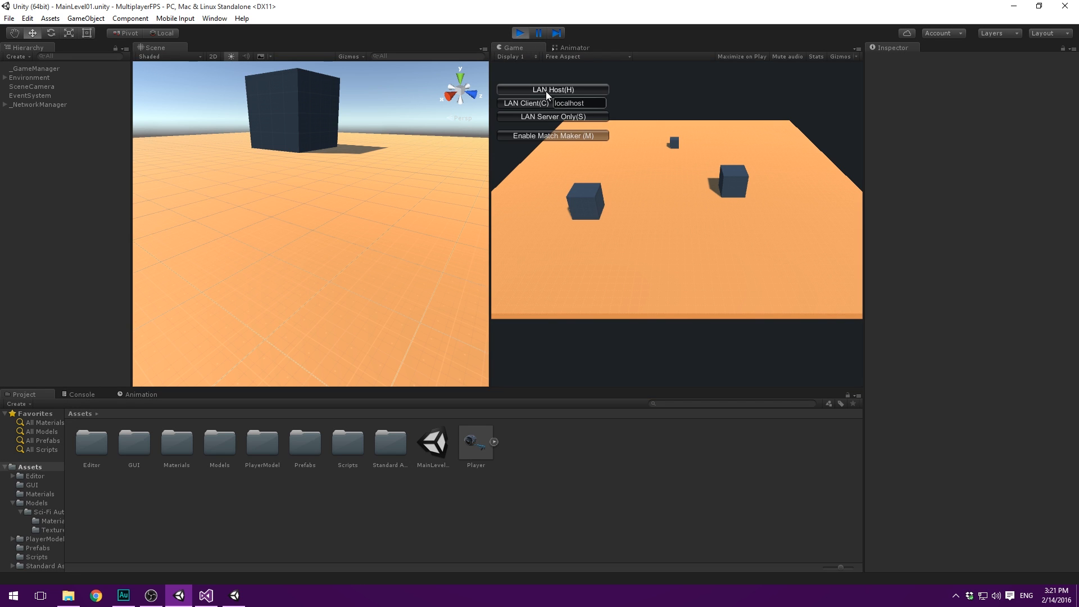
pyautogui.click(545, 90)
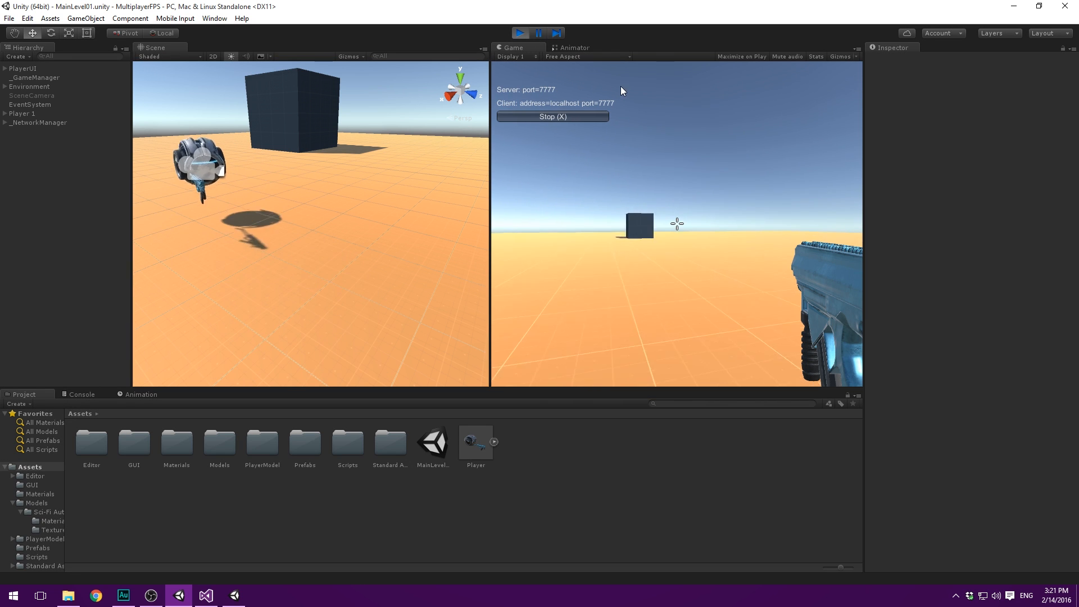
pyautogui.press('w')
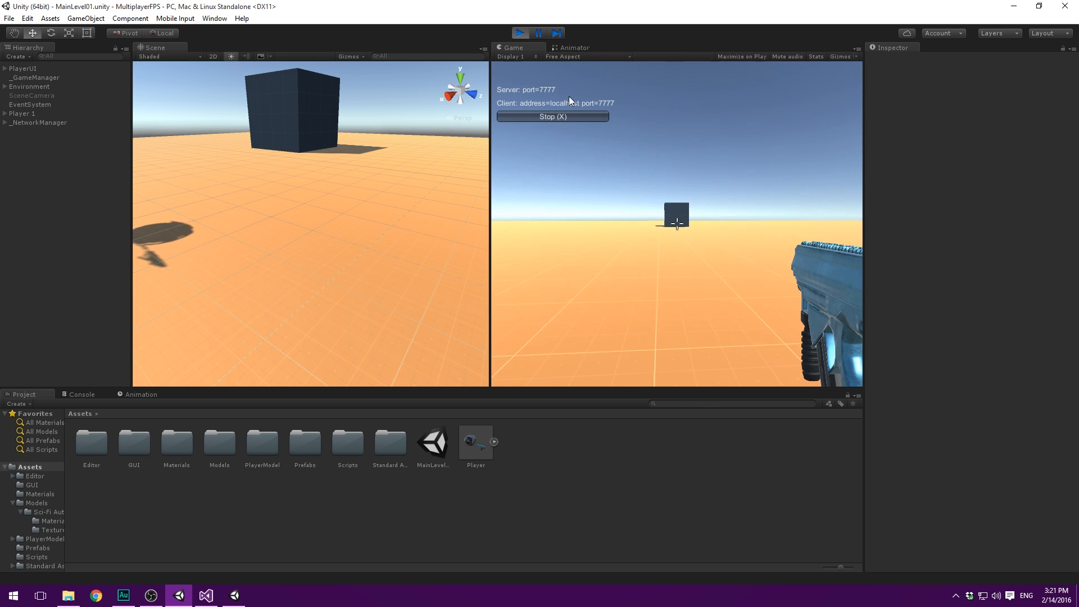
pyautogui.press('w')
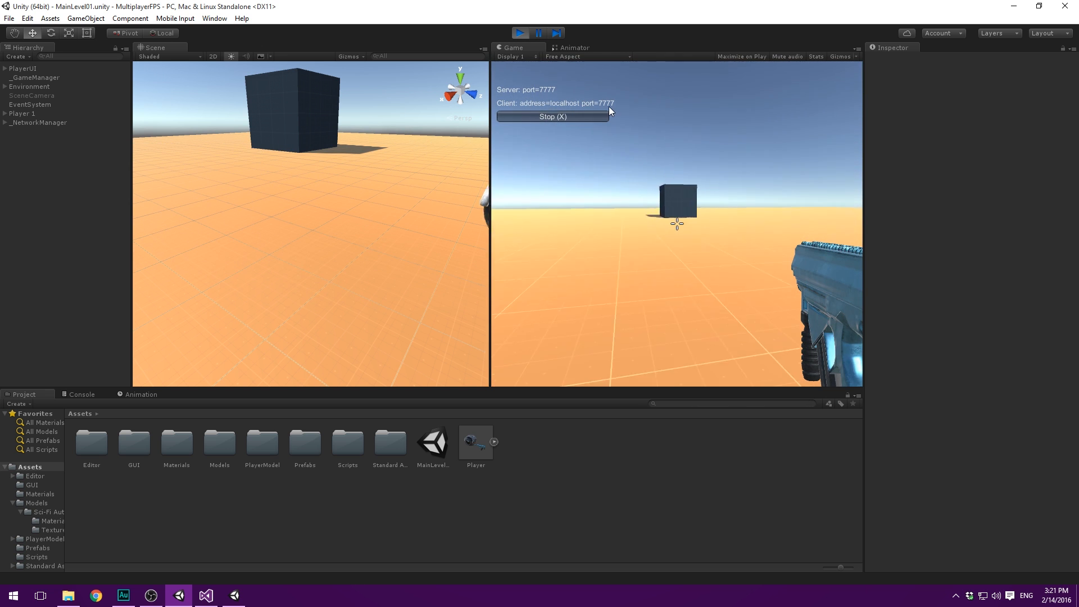
pyautogui.press('w')
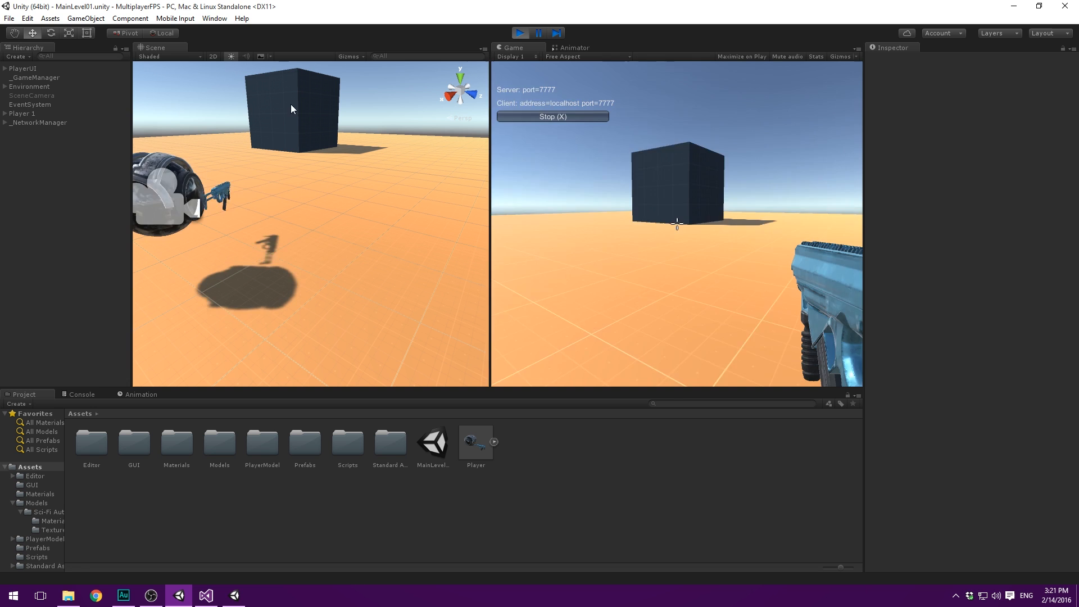
pyautogui.press('s')
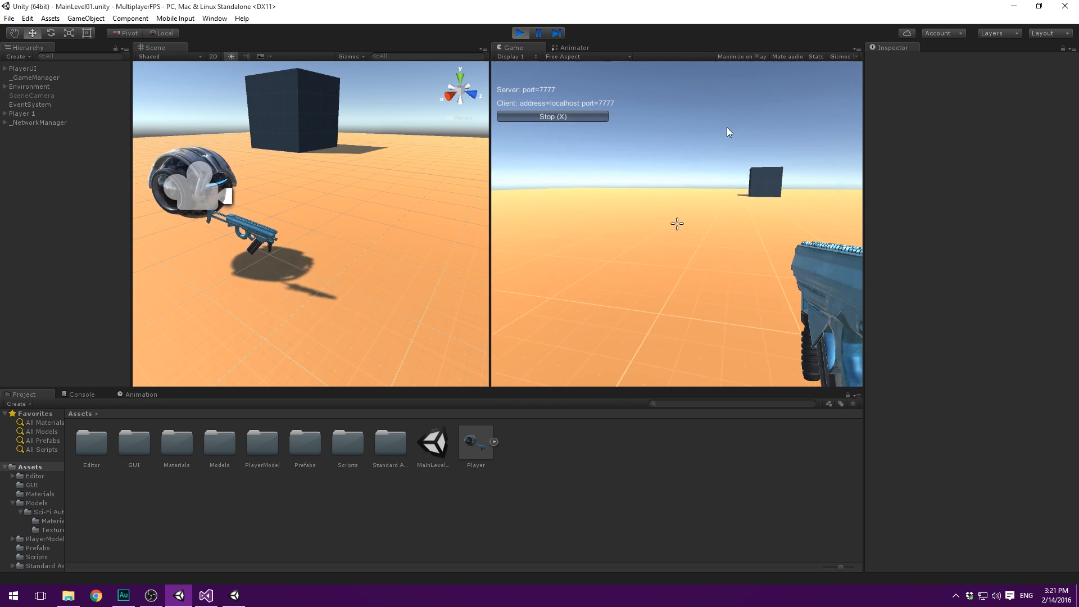
pyautogui.press('s')
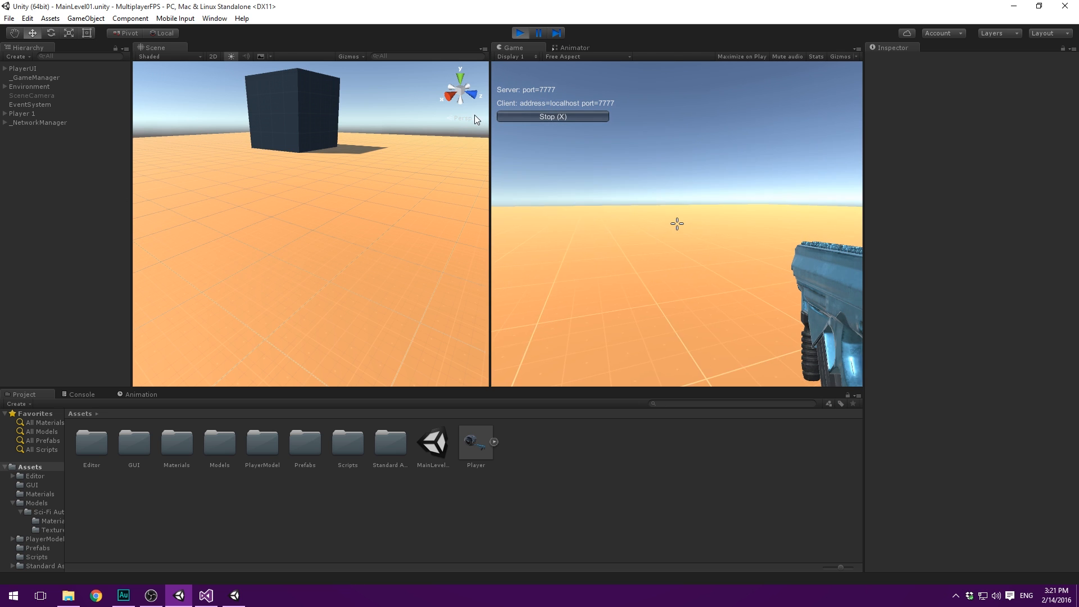
# Step: Join localhost as LAN client from the standalone build and move around the host player to check both players' weapons
pyautogui.hotkey('alt', 'Tab')
pyautogui.moveTo(699, 154); pyautogui.dragTo(177, 137)
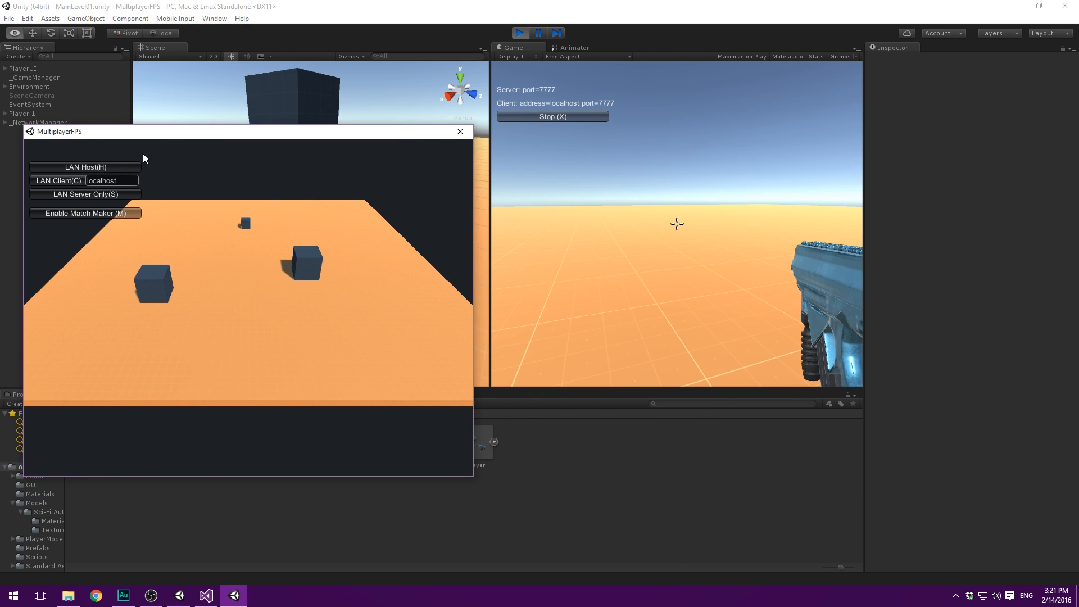
pyautogui.click(69, 181)
pyautogui.press('w')
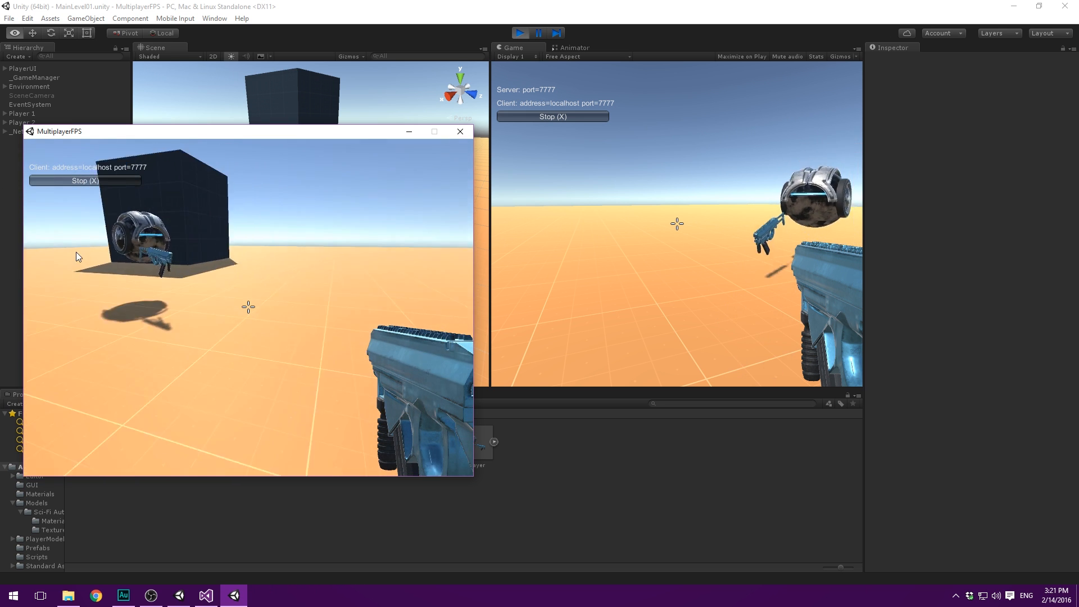
pyautogui.press('s')
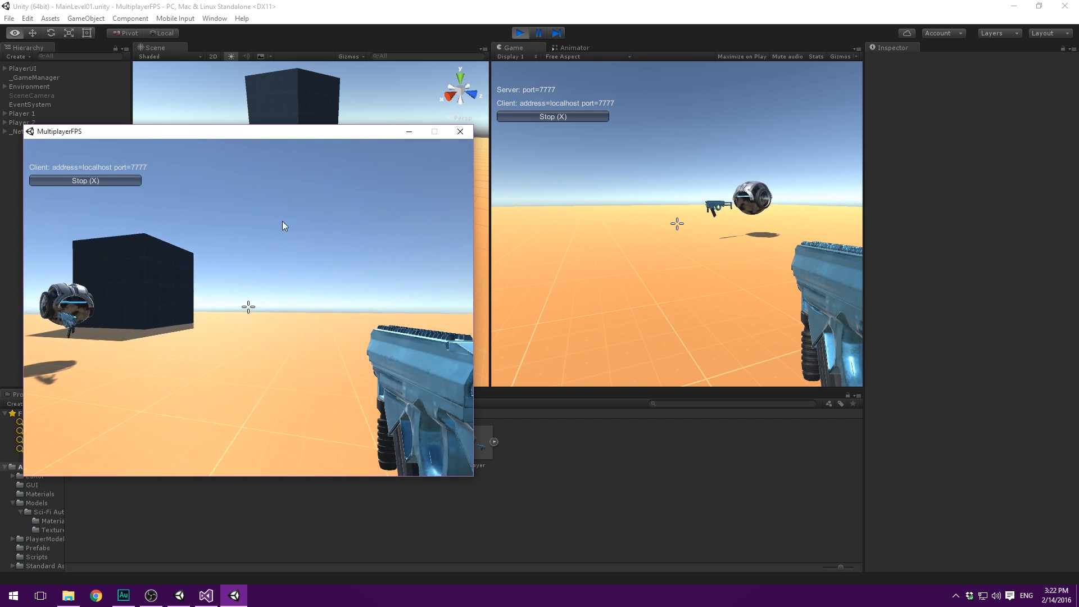
pyautogui.press('w')
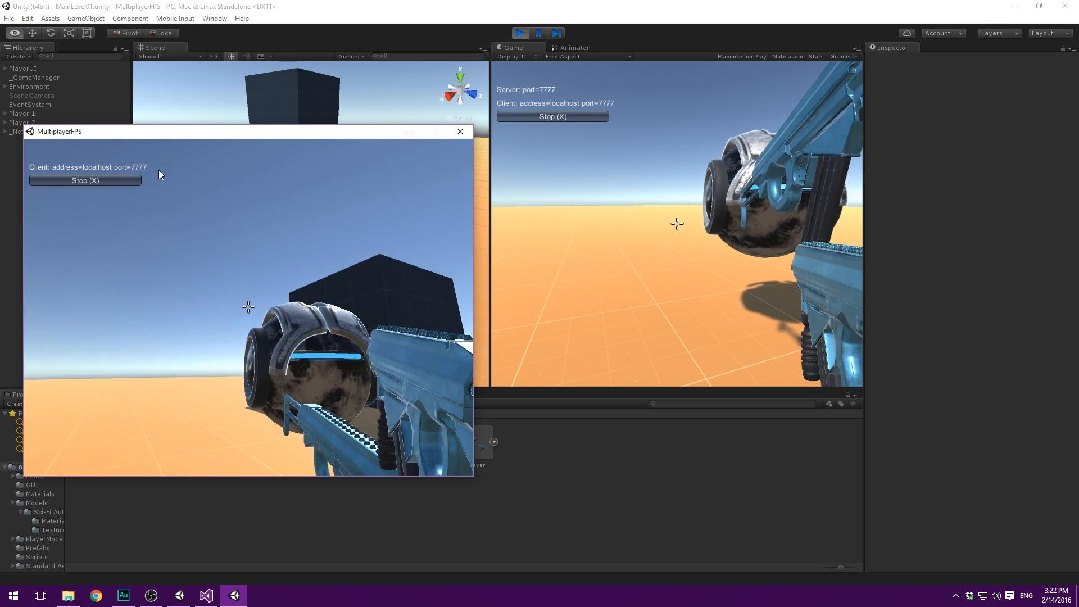
pyautogui.press('s')
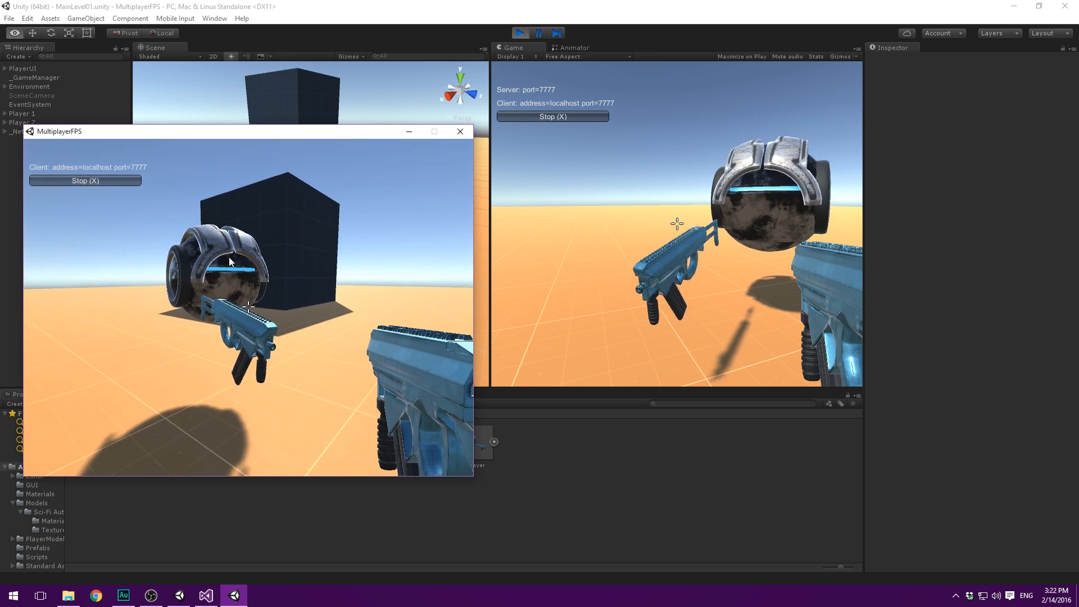
# Step: Disconnect the client, close the standalone game window, and stop the game running in the editor
pyautogui.press('x')
pyautogui.click(459, 131)
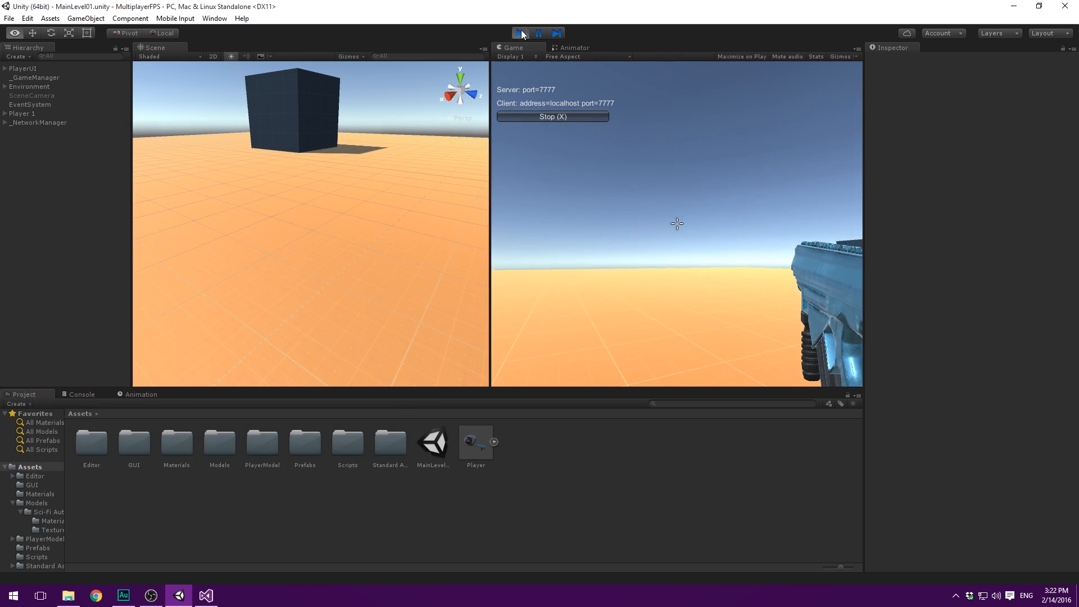
pyautogui.hotkey('ctrl', 'p')
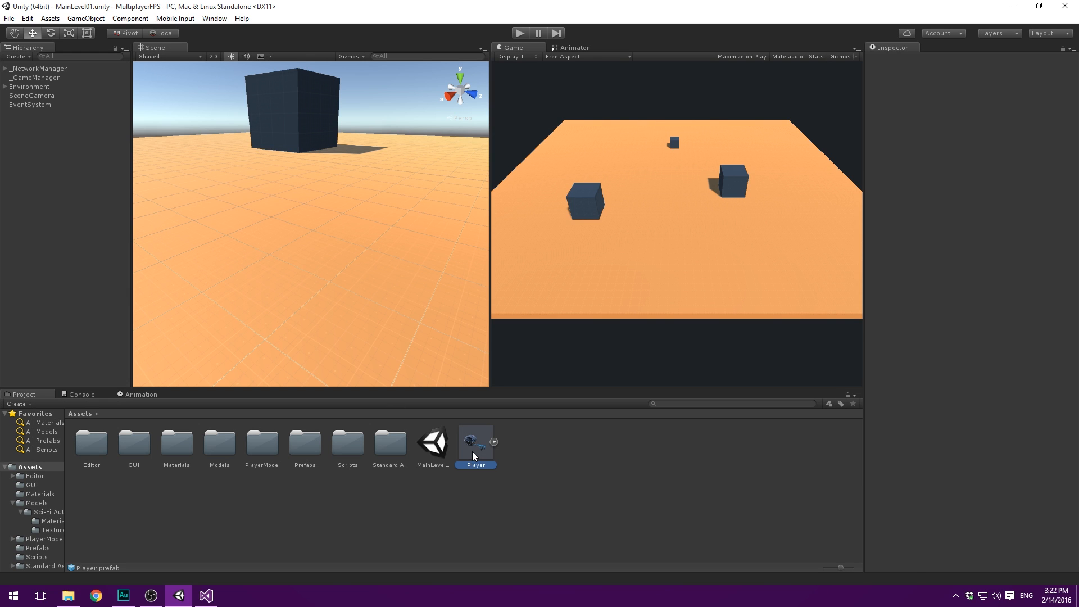
# Step: Place the Player prefab in the scene again and frame it from the side with its weapon in view
pyautogui.moveTo(31, 242); pyautogui.dragTo(32, 240)
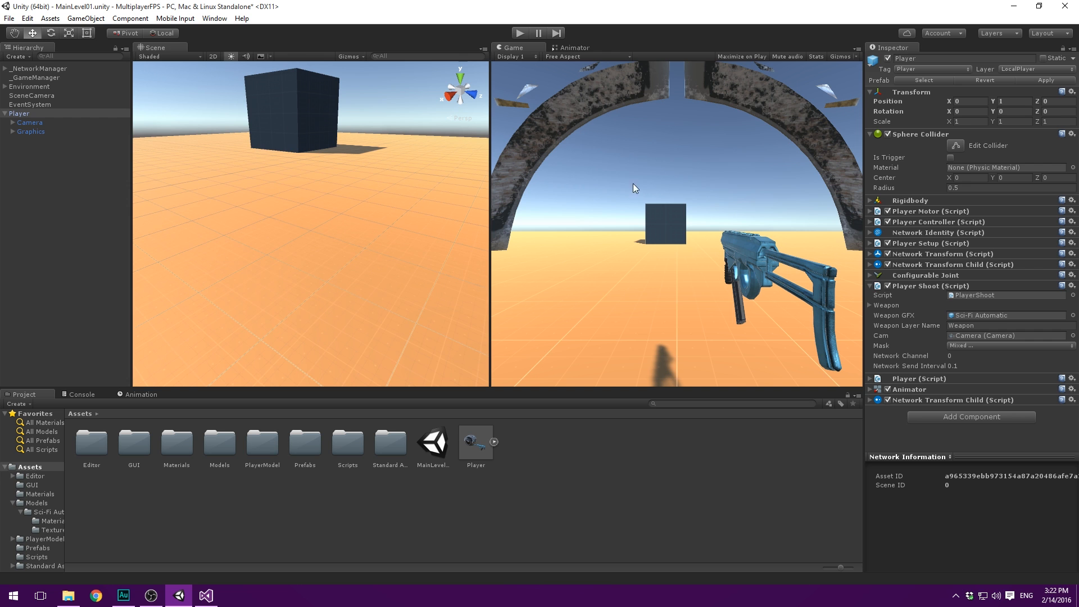
pyautogui.press('f')
pyautogui.scroll(3, 395, 207)
pyautogui.moveTo(338, 222); pyautogui.dragTo(280, 194, button='middle')
pyautogui.keyDown('alt'); pyautogui.moveTo(280, 194); pyautogui.dragTo(397, 174); pyautogui.keyUp('alt')
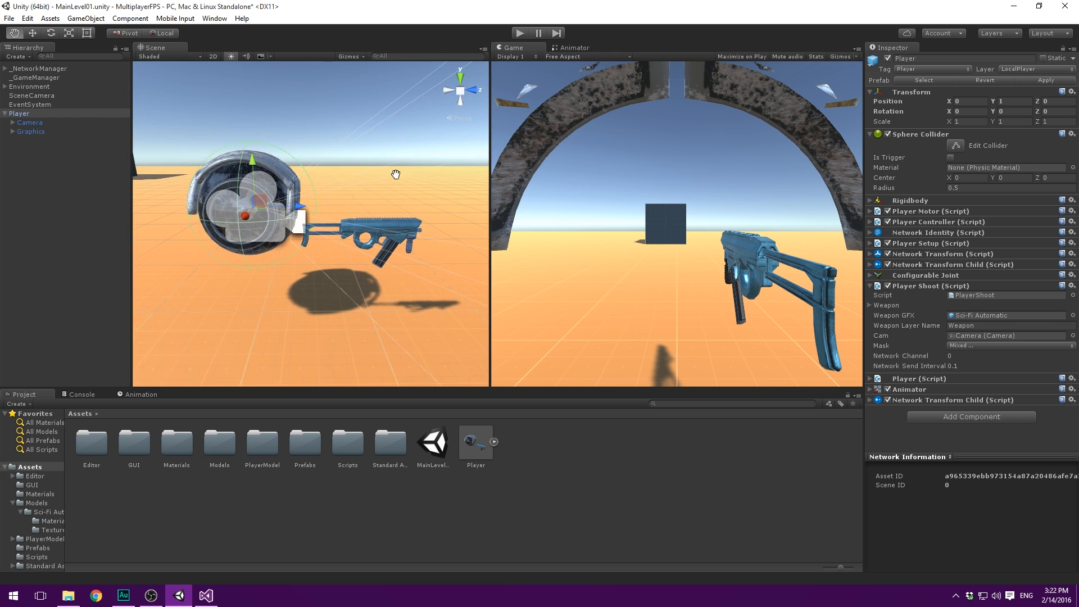
# Step: Move the WeaponHolder under the Player's Camera to an X position of 0.205
pyautogui.click(40, 122)
pyautogui.click(39, 132)
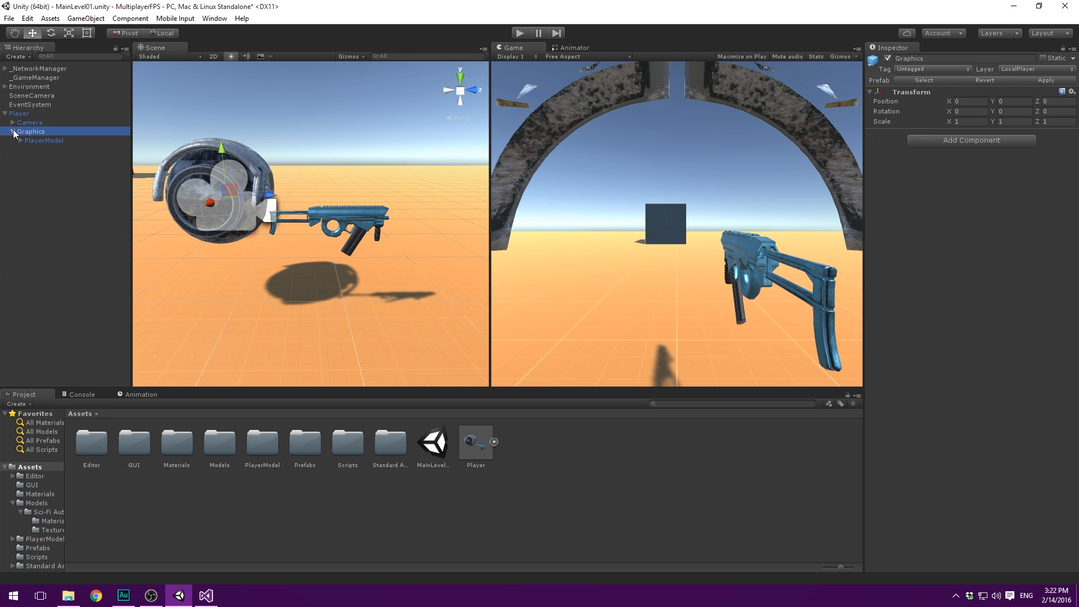
pyautogui.click(13, 131)
pyautogui.click(12, 123)
pyautogui.click(34, 141)
pyautogui.click(21, 132)
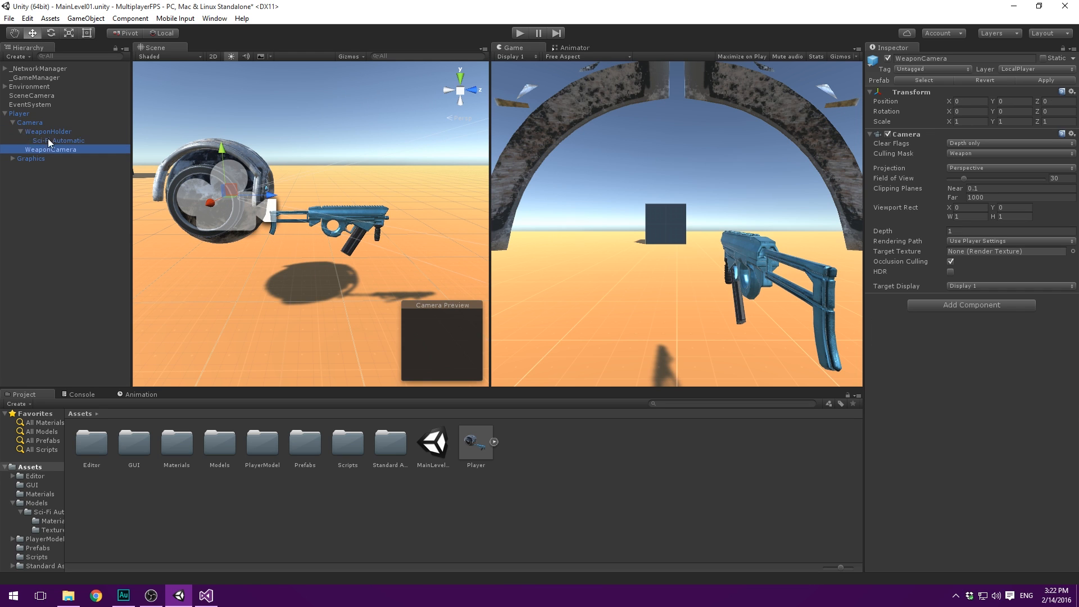
pyautogui.click(47, 131)
pyautogui.keyDown('alt'); pyautogui.moveTo(276, 165); pyautogui.dragTo(393, 265); pyautogui.keyUp('alt')
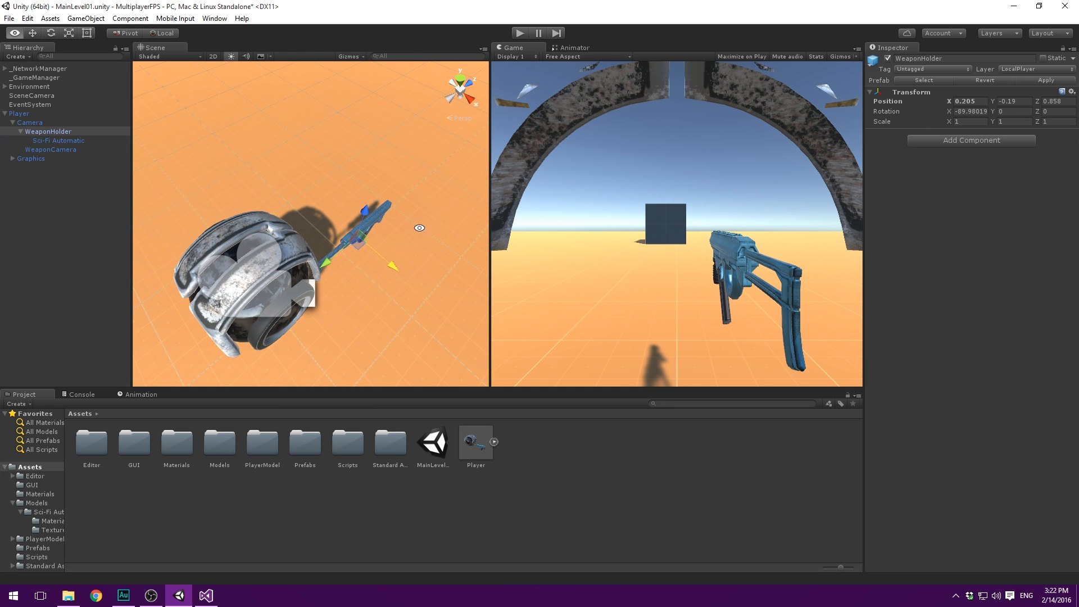
pyautogui.keyDown('alt'); pyautogui.moveTo(419, 229); pyautogui.dragTo(161, 142); pyautogui.keyUp('alt')
# Step: Set the WeaponCamera's Field of View to 40 and apply the Player's changes to its prefab
pyautogui.click(76, 150)
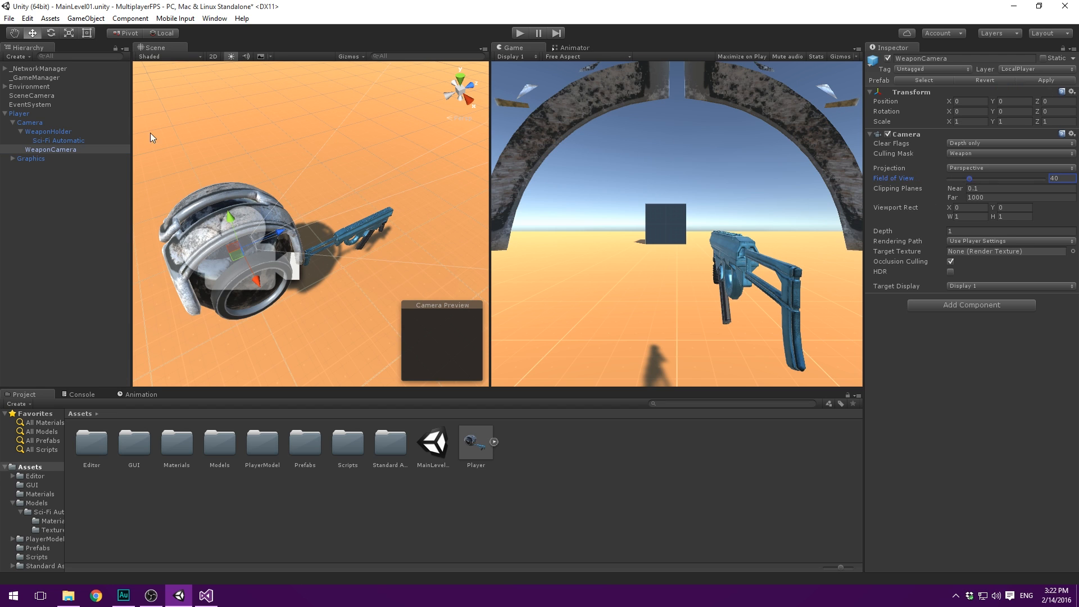
pyautogui.click(20, 113)
# Step: Host the game in the editor and move, fly and look around to check the adjusted weapon framing
pyautogui.click(517, 34)
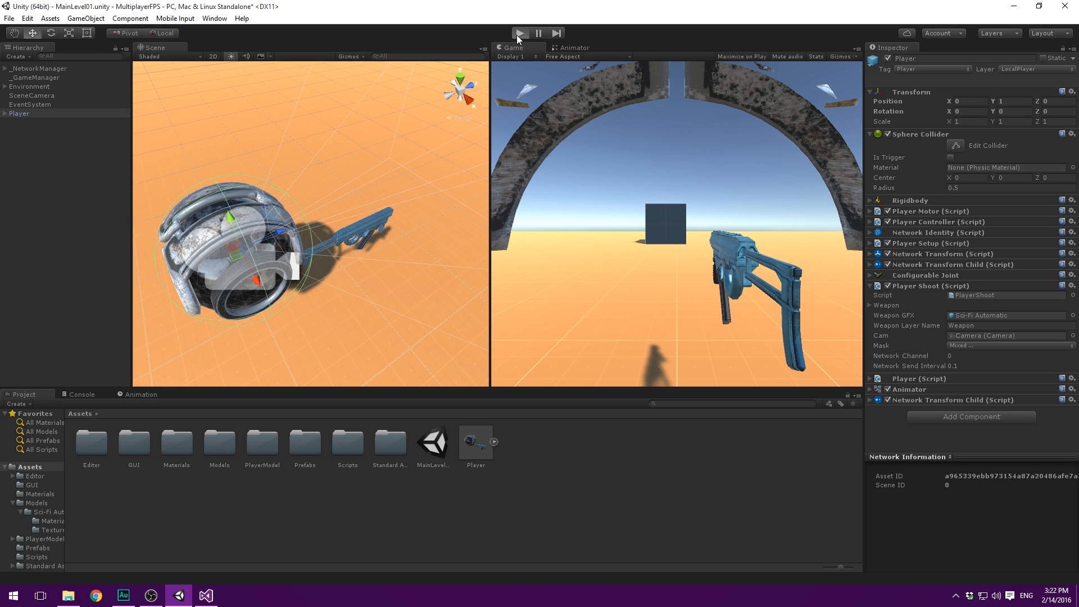
pyautogui.click(556, 92)
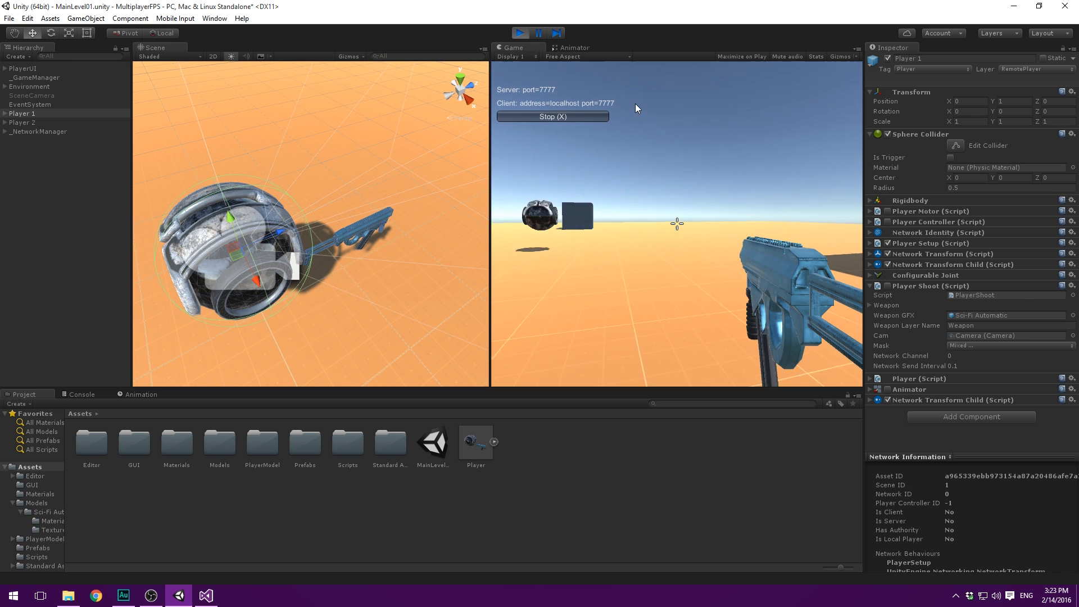
pyautogui.press('w')
pyautogui.press('space')
pyautogui.press('a')
pyautogui.press('w')
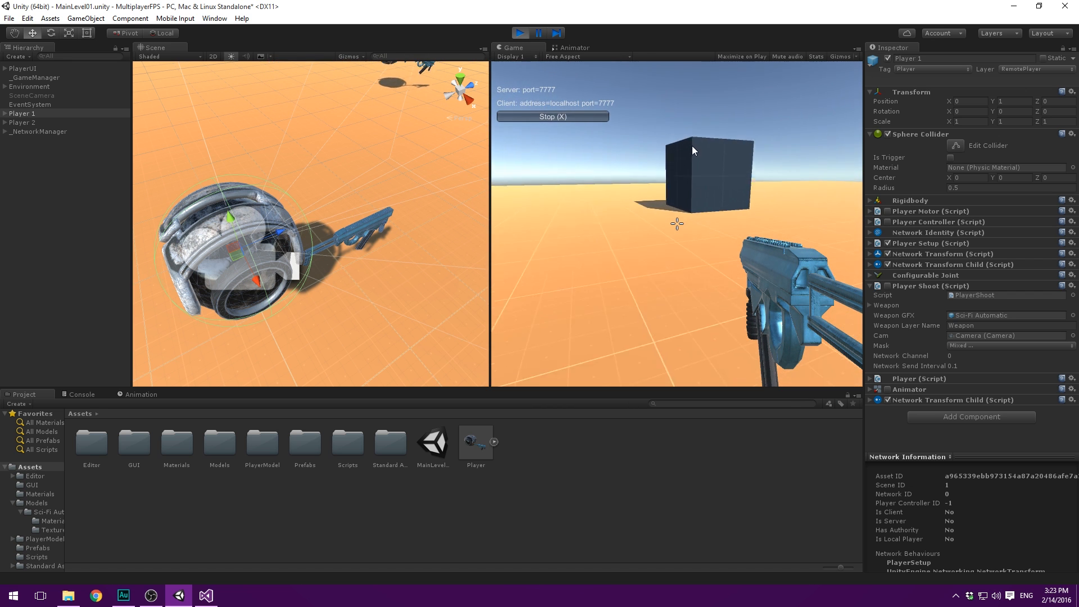
pyautogui.press('space')
pyautogui.press('space')
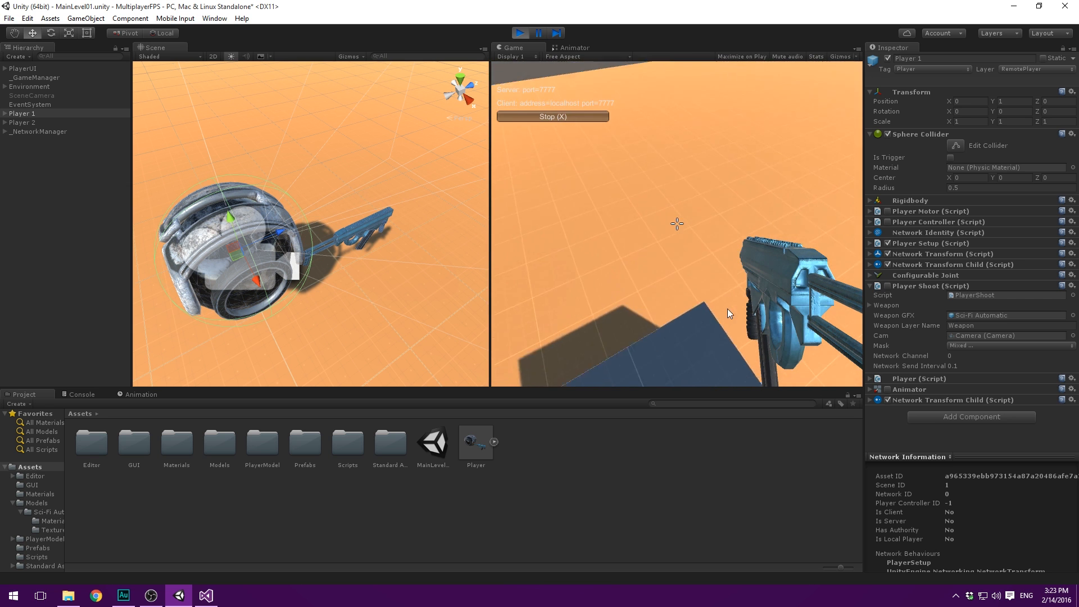
pyautogui.press('w')
pyautogui.press('a')
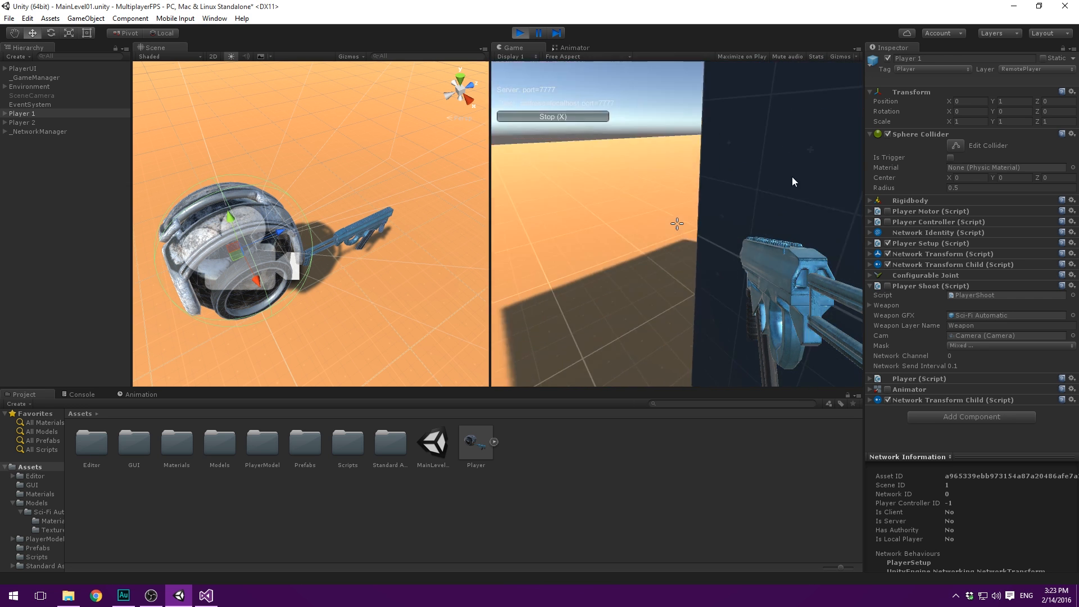
pyautogui.press('w')
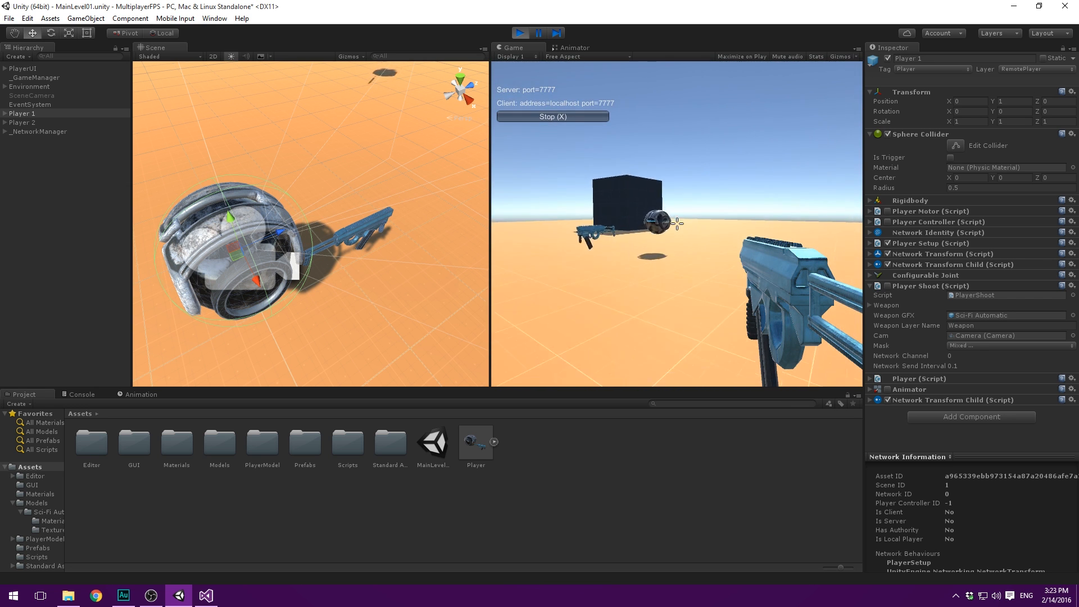
# Step: Stop the running game and delete the Player from the scene
pyautogui.press('Escape')
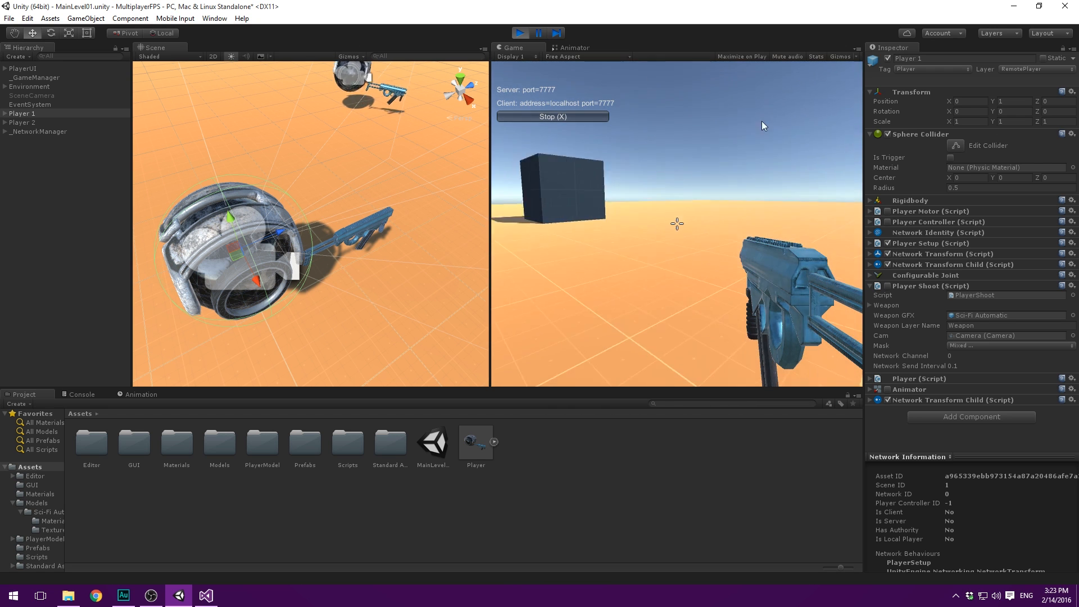
pyautogui.click(518, 34)
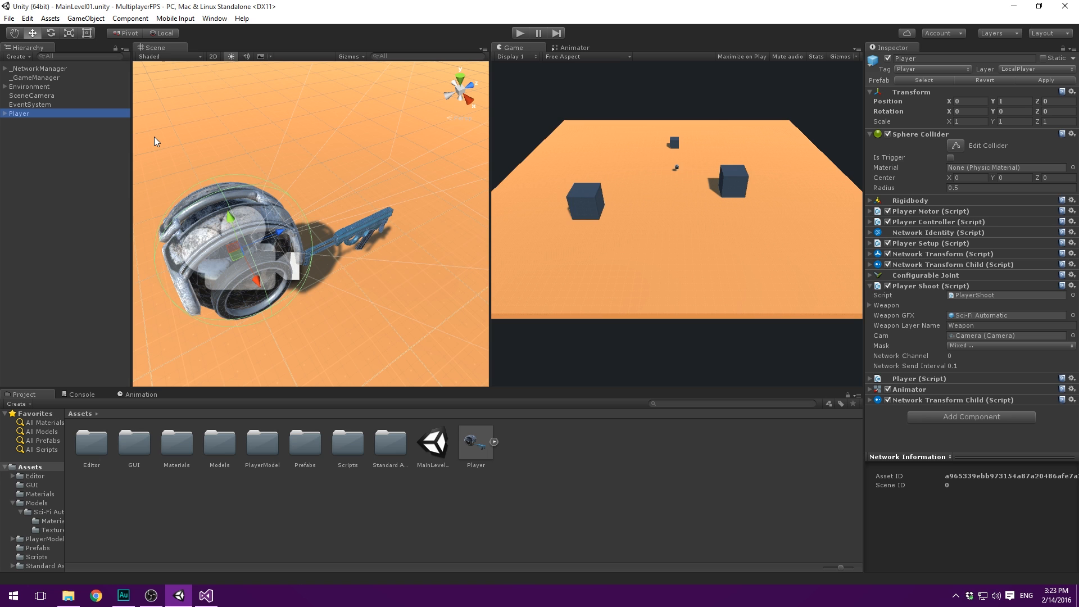
pyautogui.press('Delete')
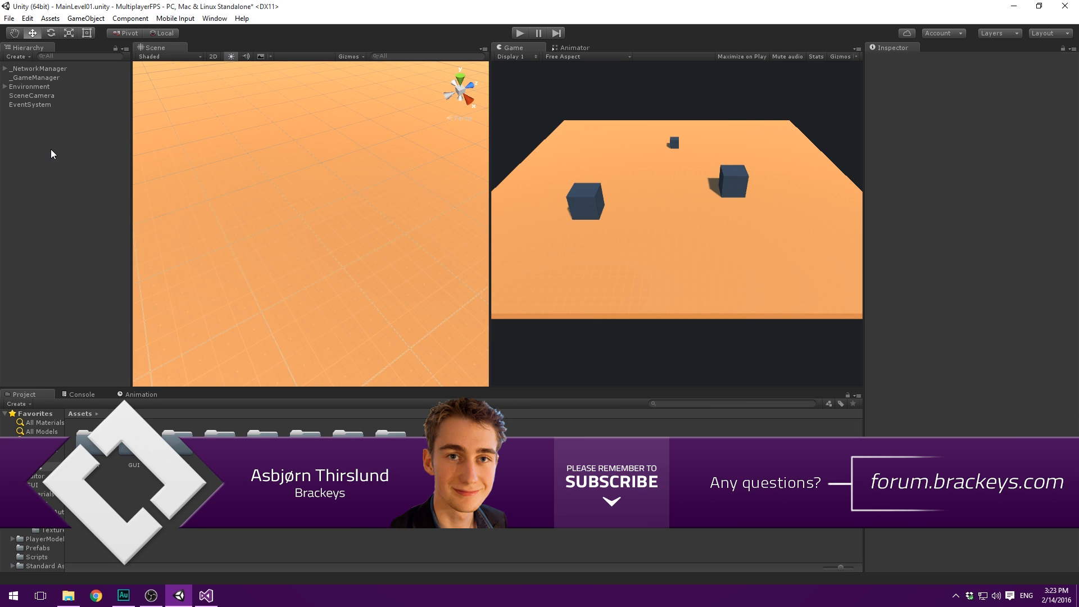